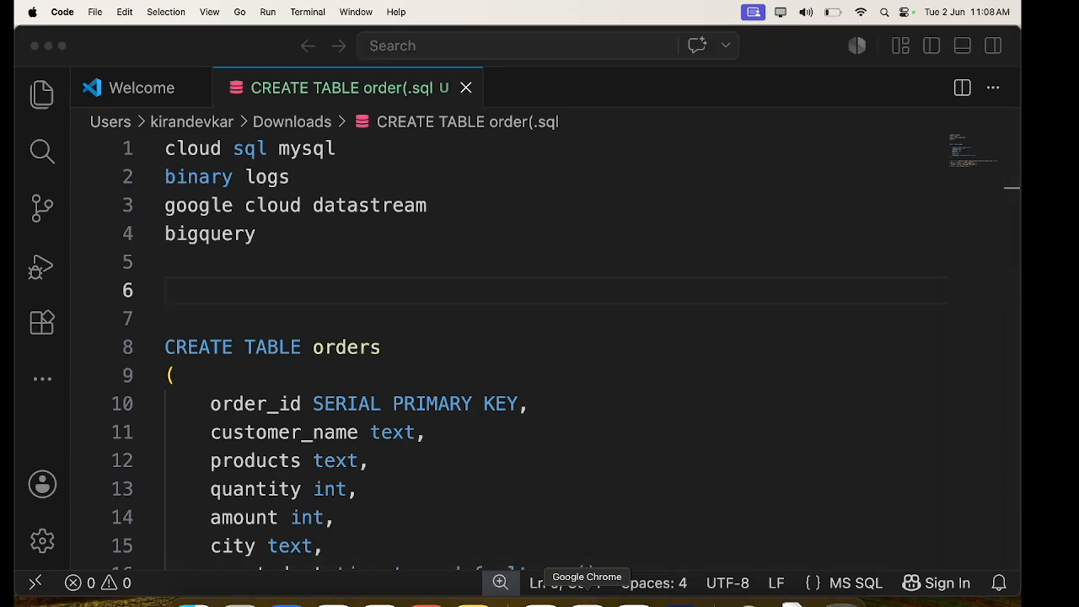
Leave the drafted pipeline notes and bring up Chrome's Cloud SQL Instances page
{"action": "left_click", "coordinate": [588, 600]}
{"action": "left_click", "coordinate": [135, 38]}
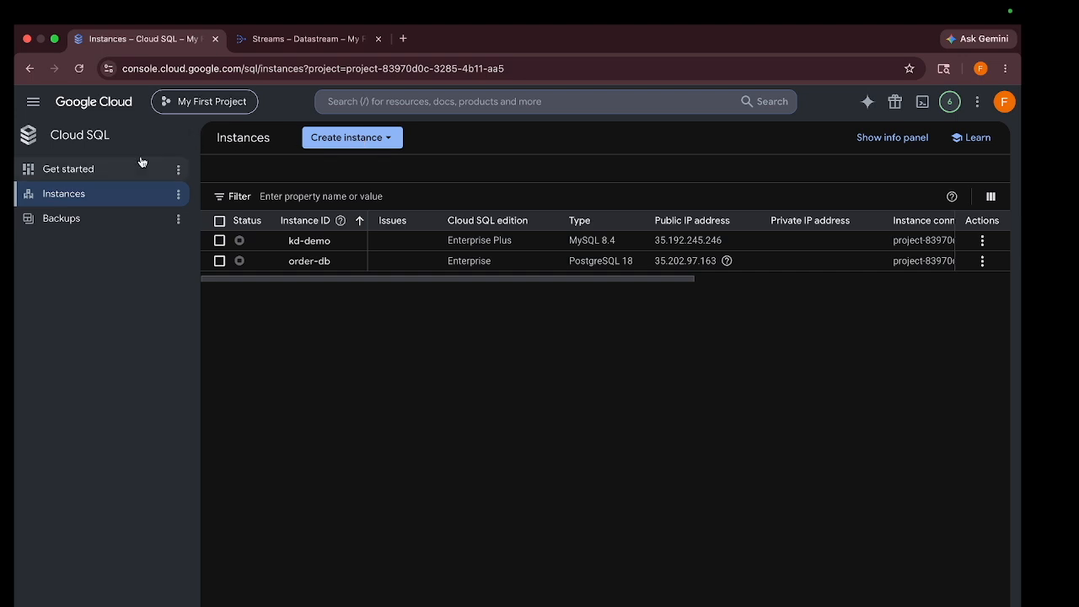
Start a new MySQL instance and set its edition preset to Development
{"action": "left_click", "coordinate": [361, 144]}
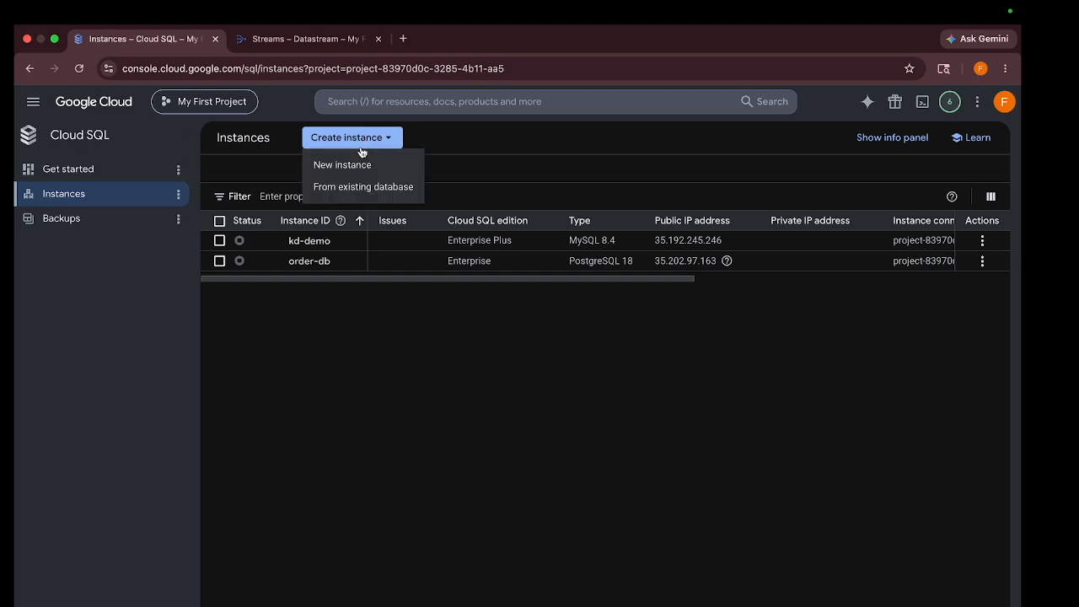
{"action": "left_click", "coordinate": [357, 169]}
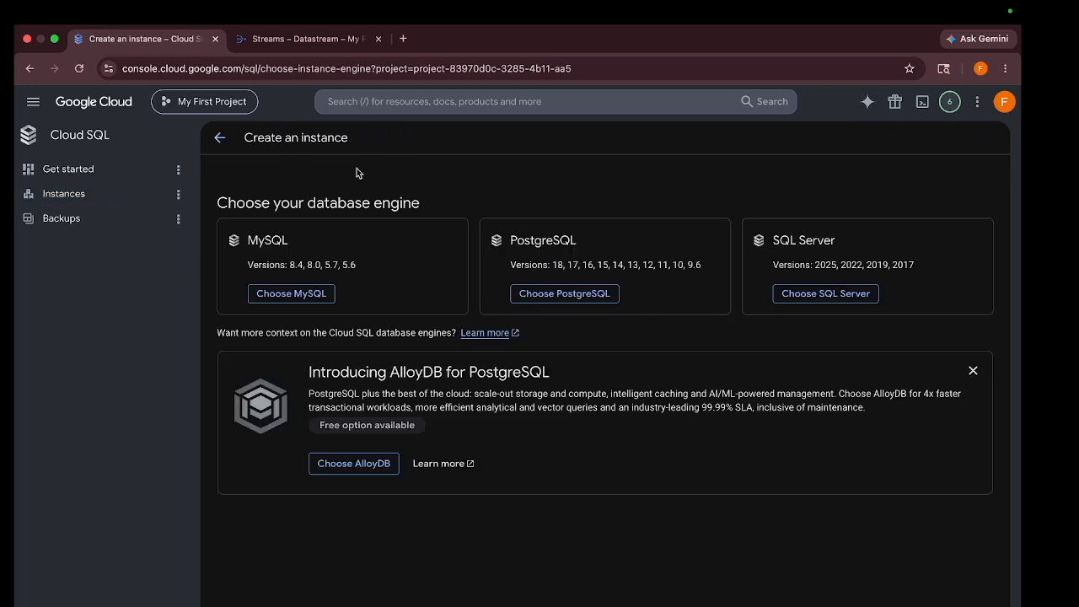
{"action": "left_click", "coordinate": [295, 296]}
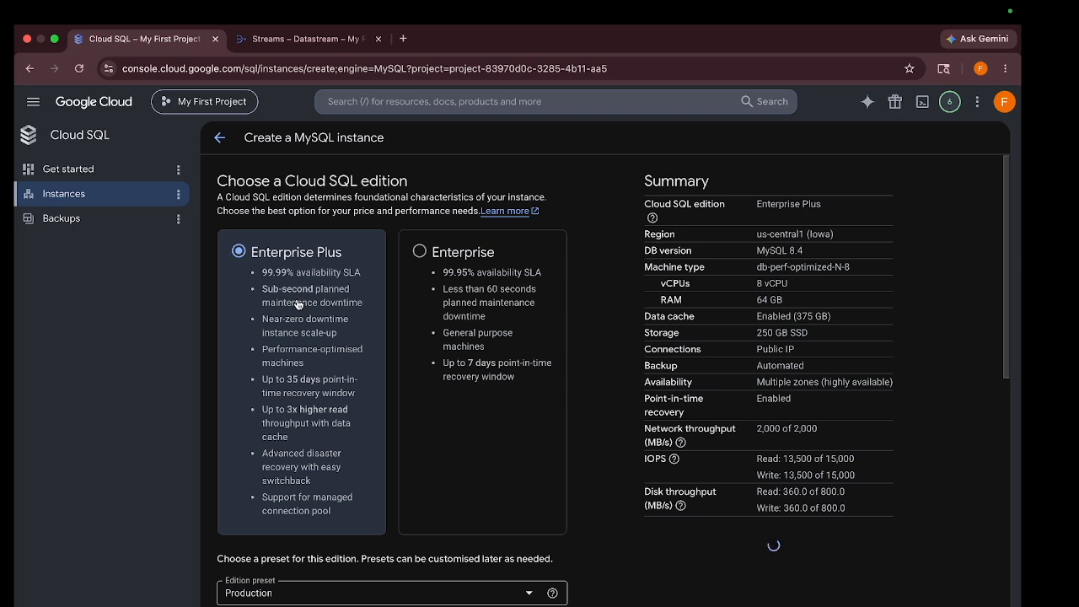
{"action": "scroll", "coordinate": [403, 333], "scroll_direction": "down", "scroll_amount": 3}
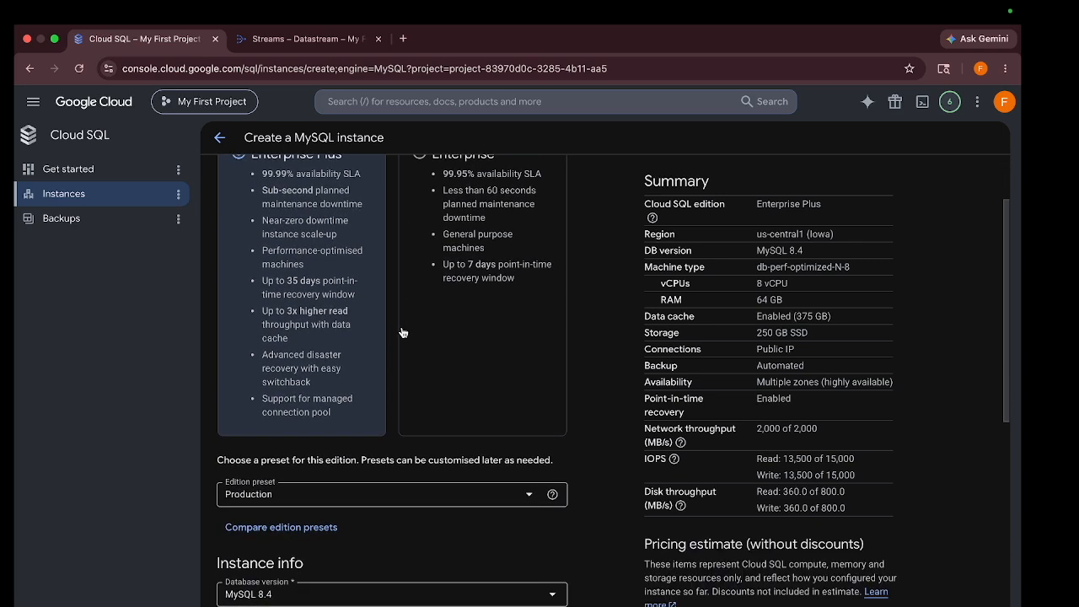
{"action": "left_click", "coordinate": [312, 501]}
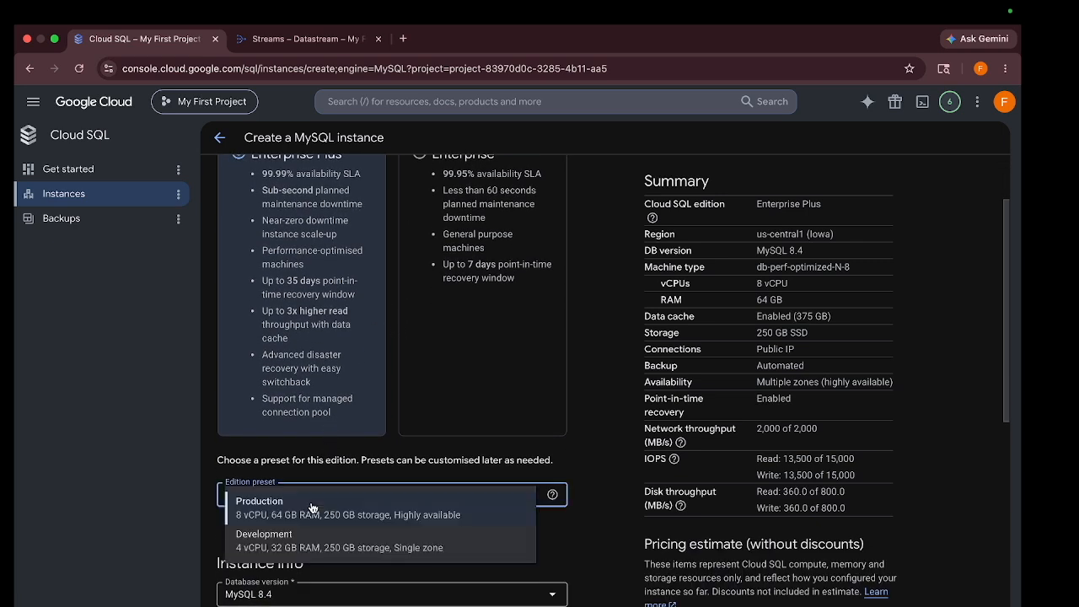
{"action": "left_click", "coordinate": [283, 544]}
{"action": "scroll", "coordinate": [285, 499], "scroll_direction": "down", "scroll_amount": 3}
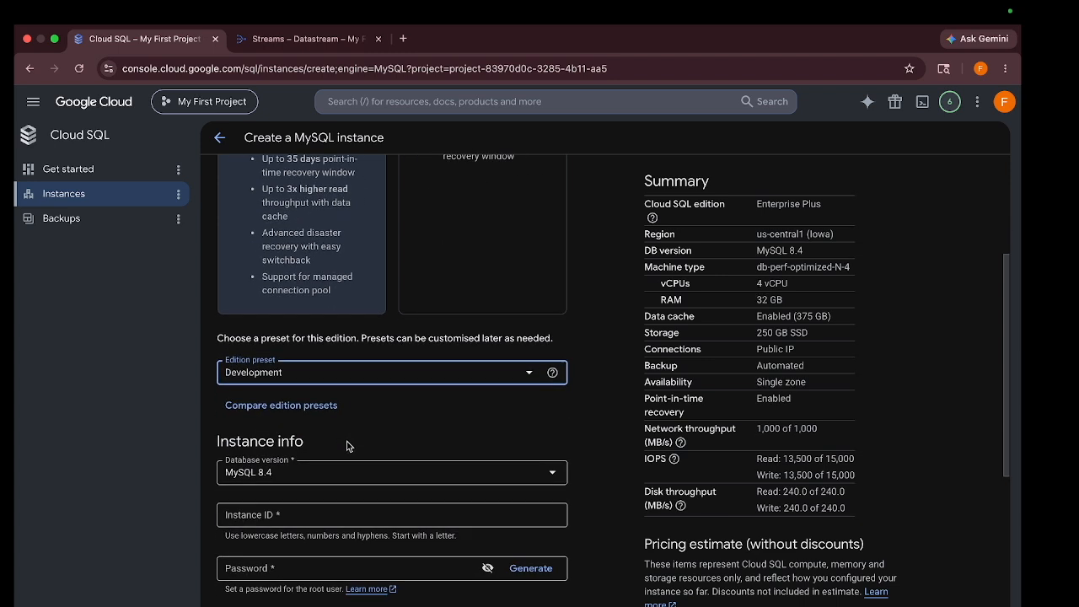
{"action": "scroll", "coordinate": [285, 499], "scroll_direction": "down", "scroll_amount": 2}
{"action": "left_click", "coordinate": [261, 463]}
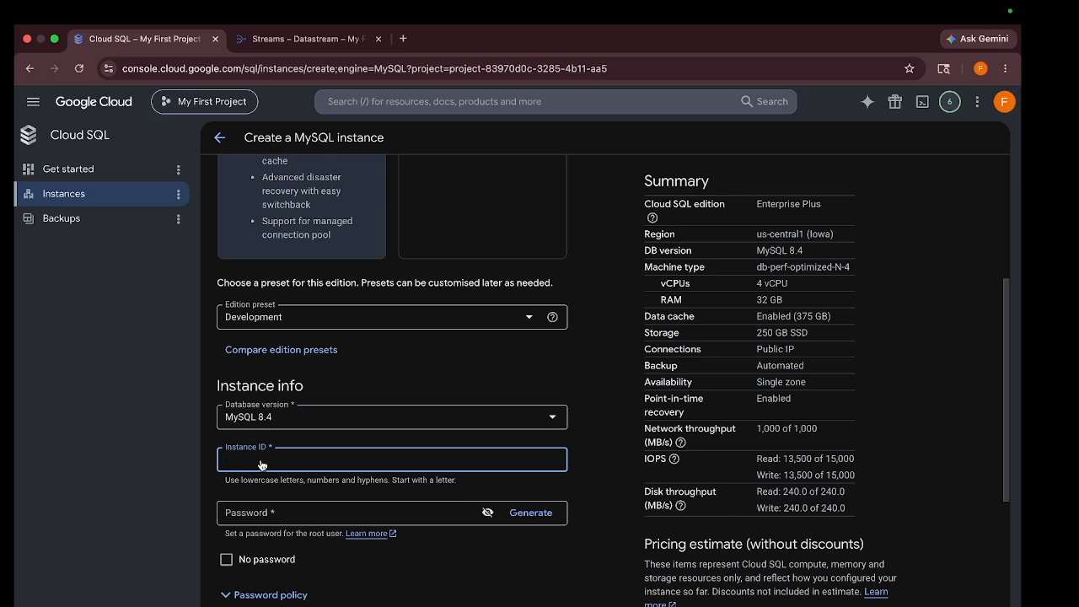
Enter instance ID datastream-demo and a root password that passes every policy check
{"action": "type", "text": "datastream-demo"}
{"action": "scroll", "coordinate": [265, 451], "scroll_direction": "down", "scroll_amount": 1}
{"action": "left_click", "coordinate": [262, 479]}
{"action": "type", "text": "******"}
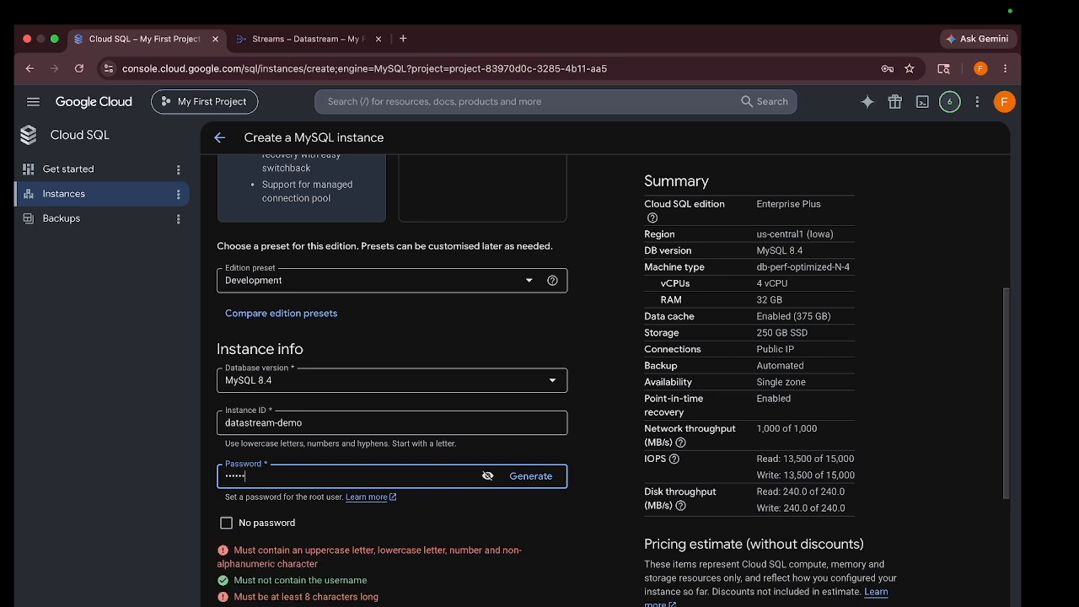
{"action": "key", "text": "BackSpace"}
{"action": "key", "text": "BackSpace"}
{"action": "key", "text": "BackSpace"}
{"action": "key", "text": "BackSpace"}
{"action": "key", "text": "BackSpace"}
{"action": "type", "text": "**********"}
{"action": "scroll", "coordinate": [392, 378], "scroll_direction": "down", "scroll_amount": 2}
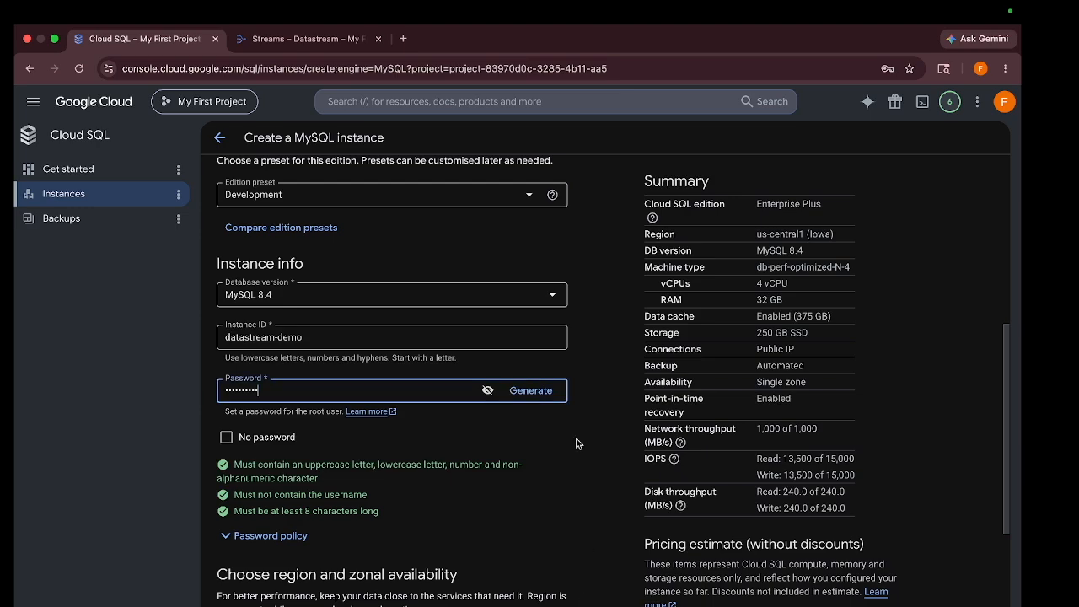
{"action": "scroll", "coordinate": [577, 442], "scroll_direction": "down", "scroll_amount": 2}
{"action": "scroll", "coordinate": [576, 442], "scroll_direction": "down", "scroll_amount": 5}
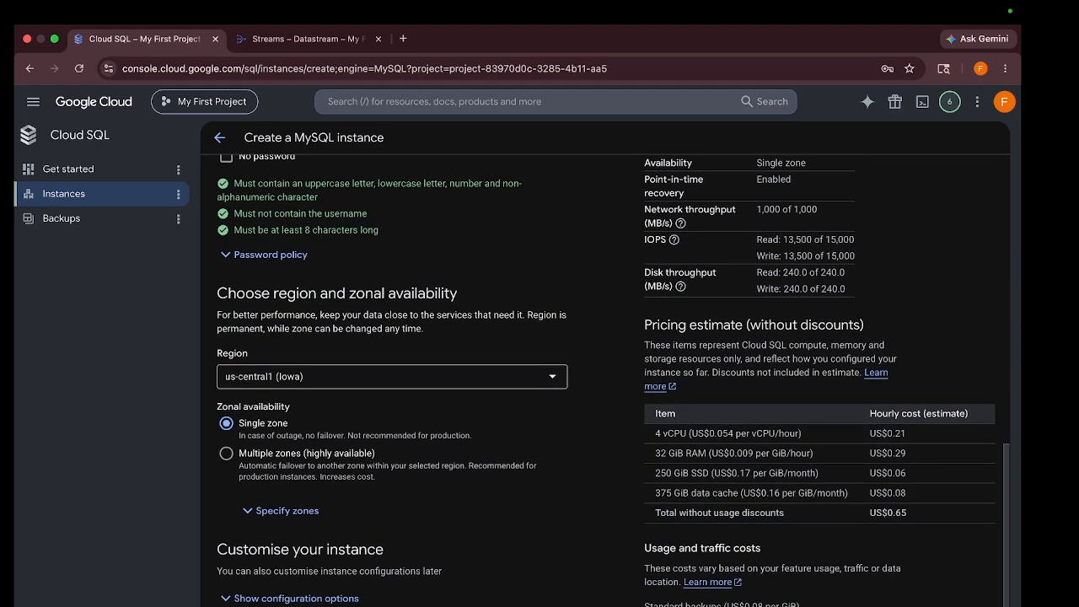
Choose the 2 vCPU, 16 GB machine size and 10 GB storage capacity
{"action": "left_click", "coordinate": [312, 598]}
{"action": "scroll", "coordinate": [327, 439], "scroll_direction": "down", "scroll_amount": 3}
{"action": "scroll", "coordinate": [327, 467], "scroll_direction": "down", "scroll_amount": 3}
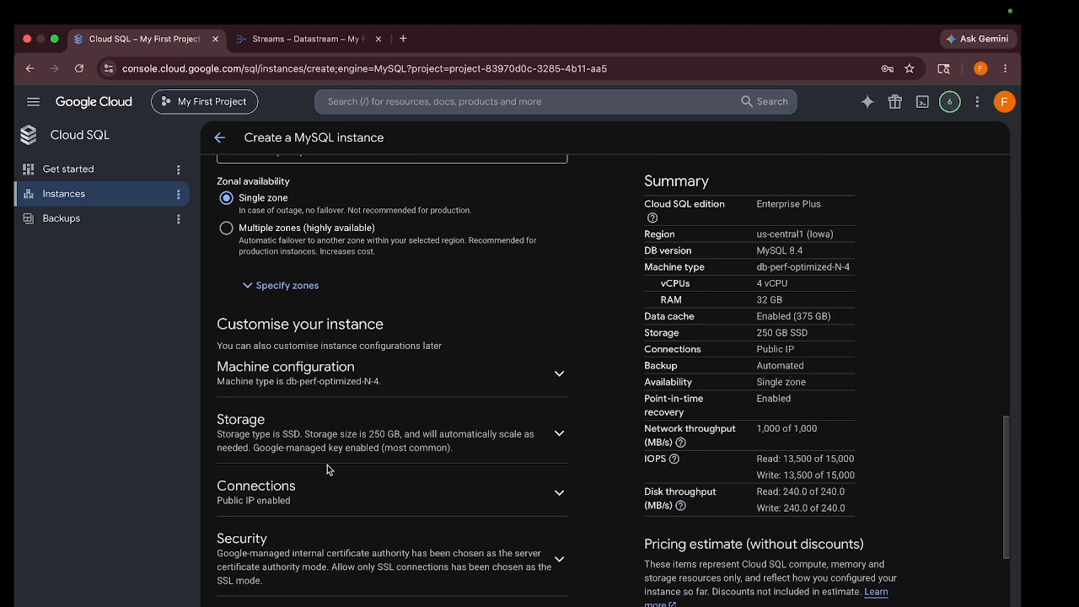
{"action": "left_click", "coordinate": [392, 364]}
{"action": "scroll", "coordinate": [390, 345], "scroll_direction": "down", "scroll_amount": 2}
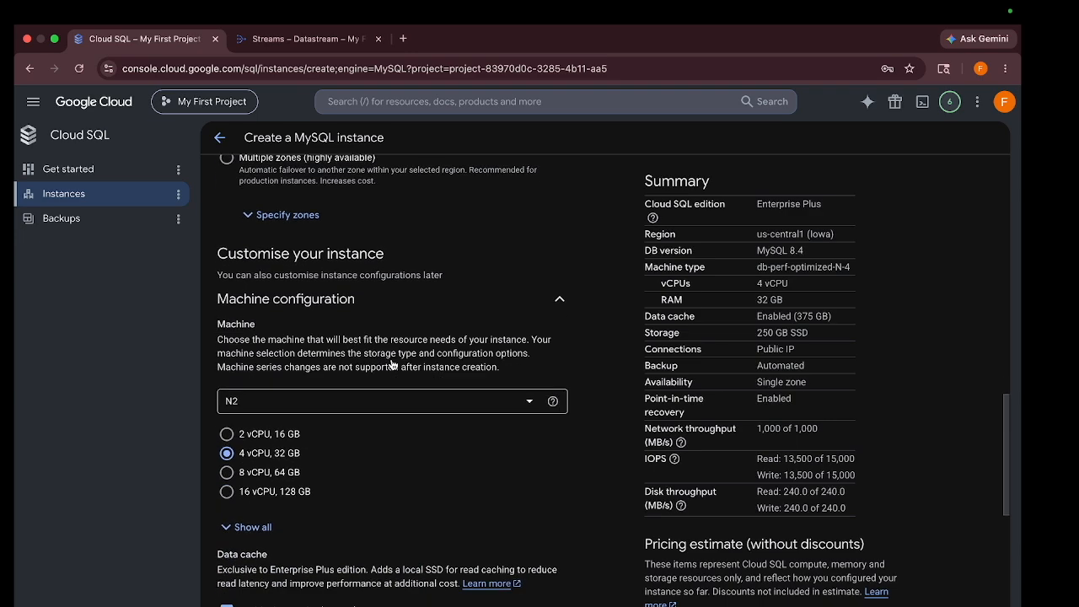
{"action": "left_click", "coordinate": [228, 436]}
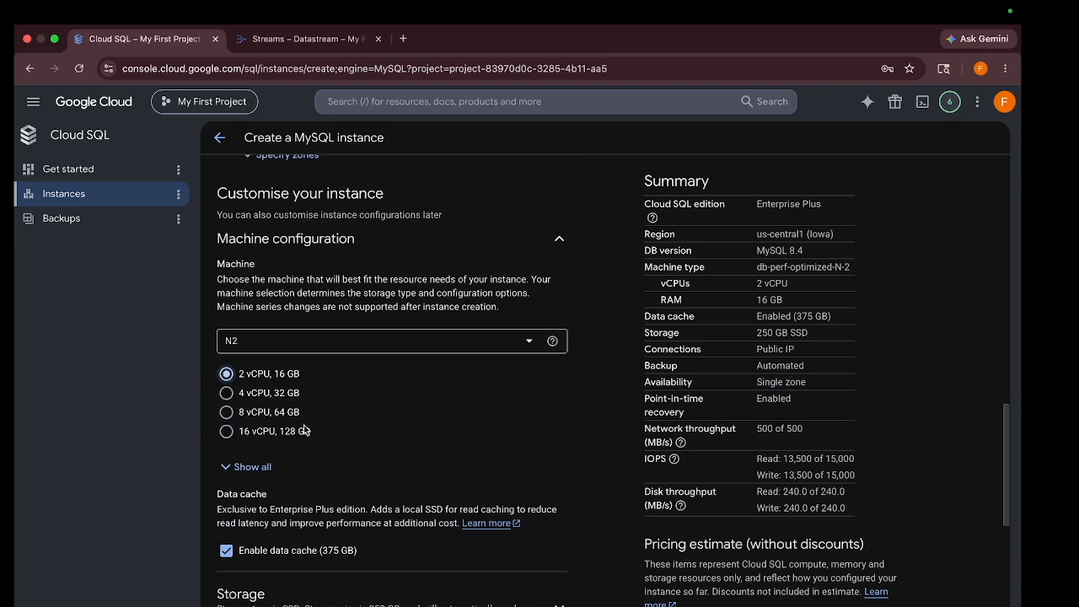
{"action": "scroll", "coordinate": [304, 425], "scroll_direction": "down", "scroll_amount": 7}
{"action": "left_click", "coordinate": [304, 430]}
{"action": "scroll", "coordinate": [253, 472], "scroll_direction": "down", "scroll_amount": 3}
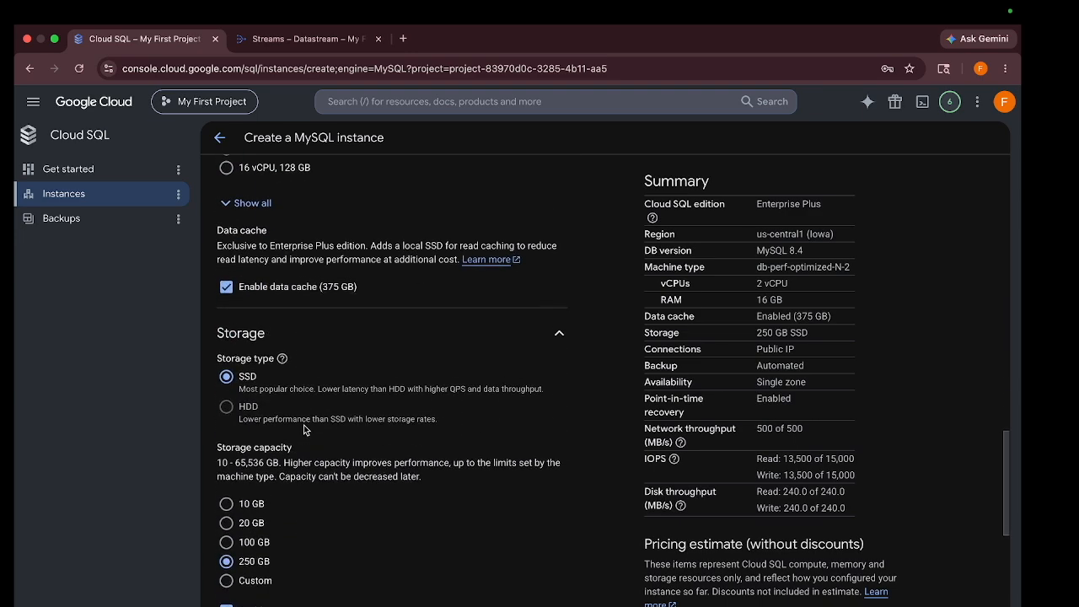
{"action": "left_click", "coordinate": [250, 469]}
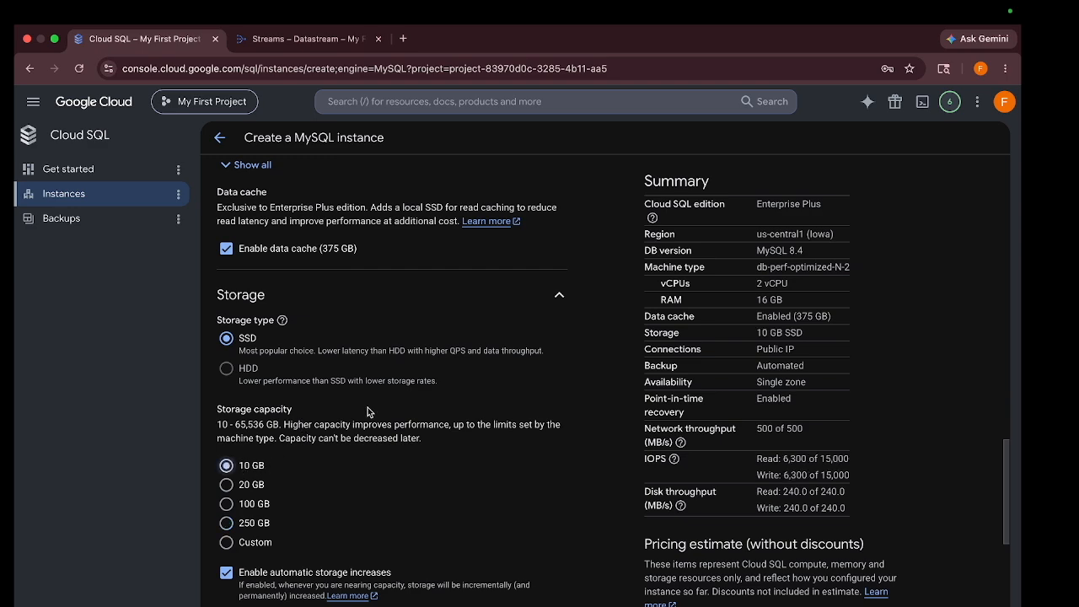
{"action": "scroll", "coordinate": [367, 409], "scroll_direction": "down", "scroll_amount": 5}
Review the Connections and Security settings before creating the instance
{"action": "left_click", "coordinate": [363, 437]}
{"action": "scroll", "coordinate": [363, 433], "scroll_direction": "down", "scroll_amount": 5}
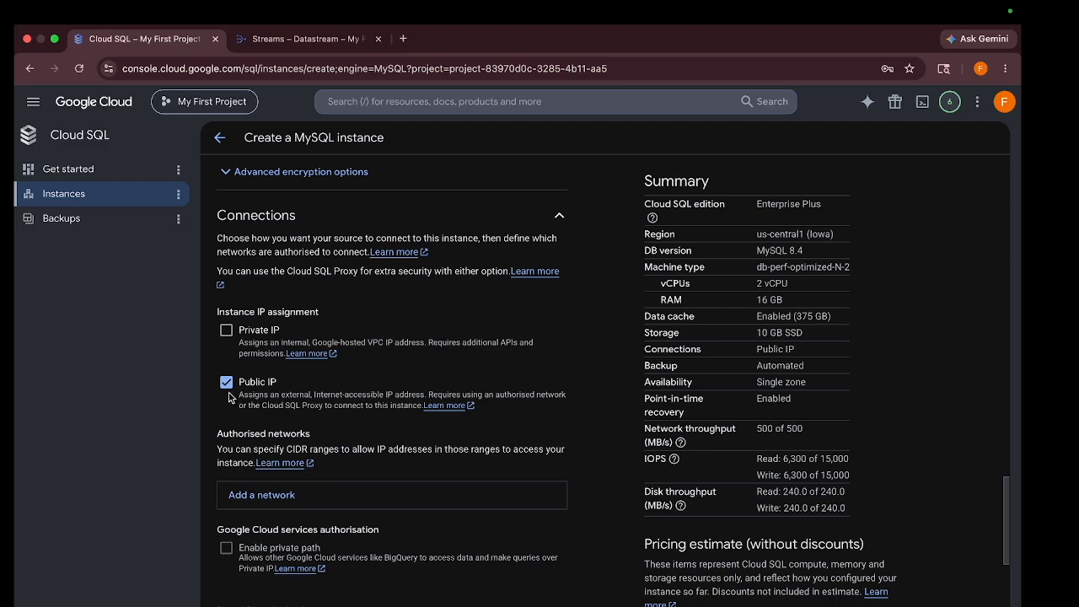
{"action": "scroll", "coordinate": [282, 406], "scroll_direction": "down", "scroll_amount": 6}
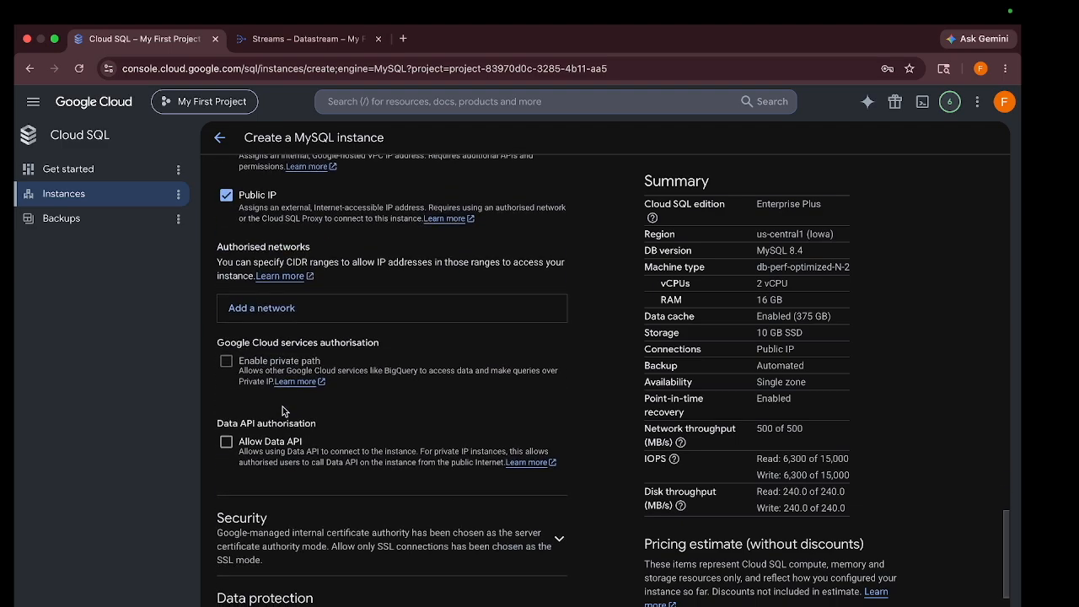
{"action": "left_click", "coordinate": [386, 451]}
{"action": "scroll", "coordinate": [386, 450], "scroll_direction": "down", "scroll_amount": 6}
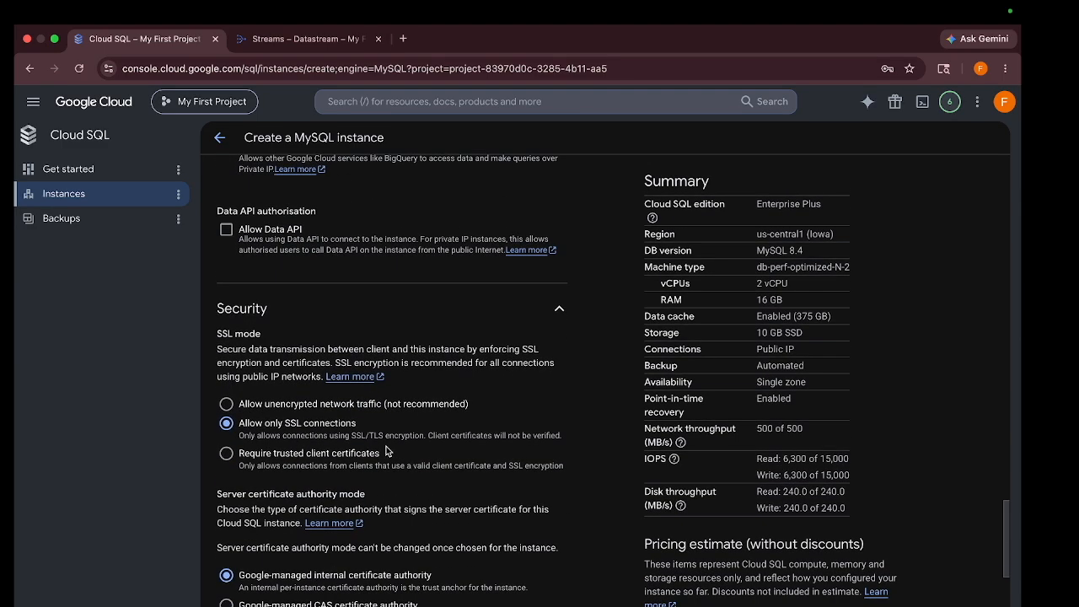
{"action": "scroll", "coordinate": [386, 450], "scroll_direction": "down", "scroll_amount": 4}
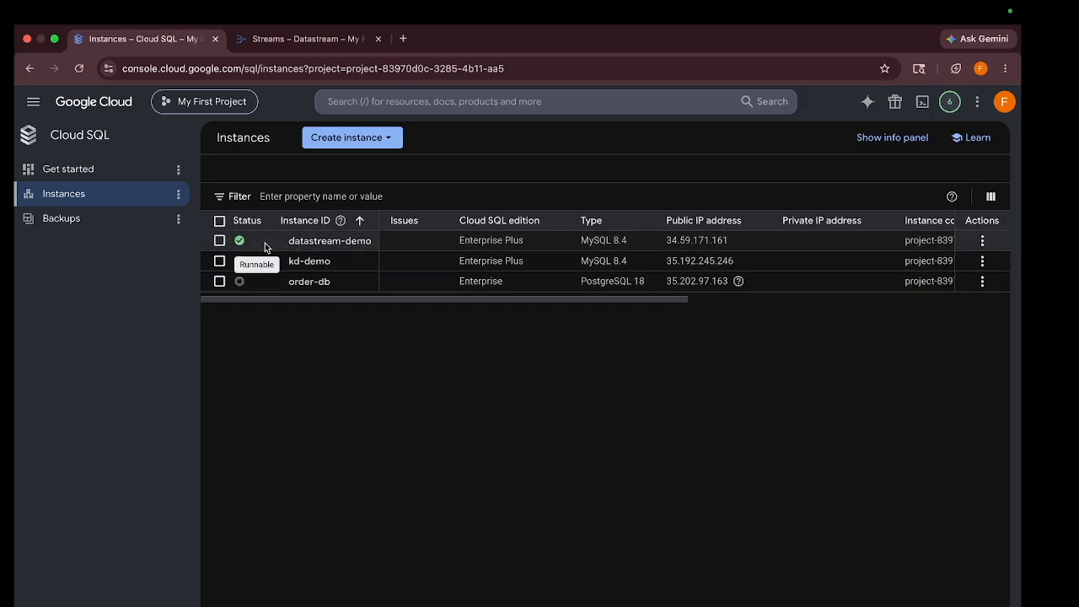
Create a database named orderdb on the datastream-demo instance
{"action": "left_click", "coordinate": [324, 242]}
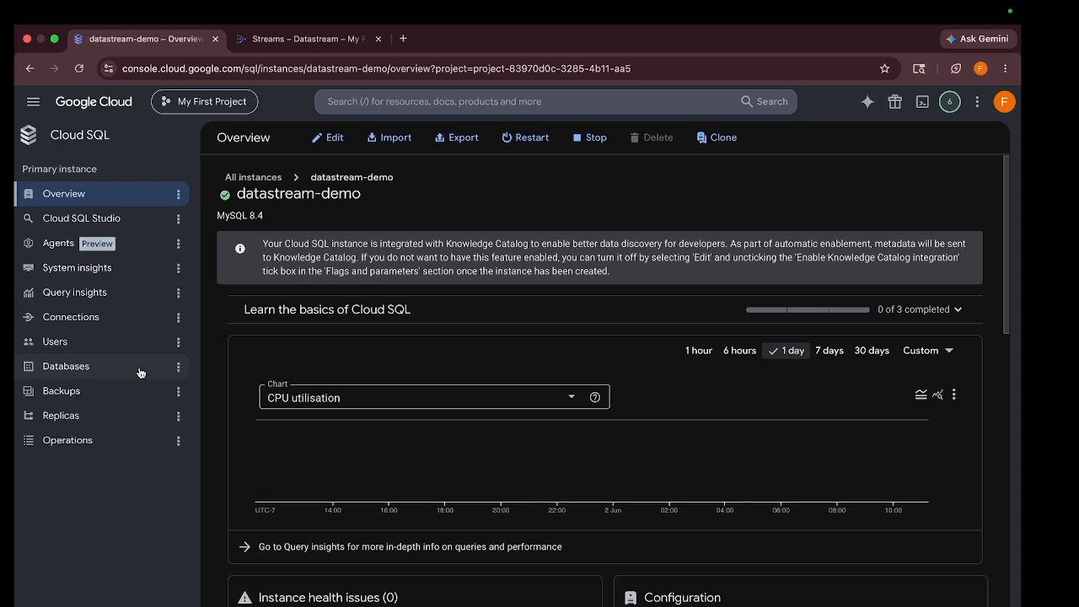
{"action": "left_click", "coordinate": [112, 367]}
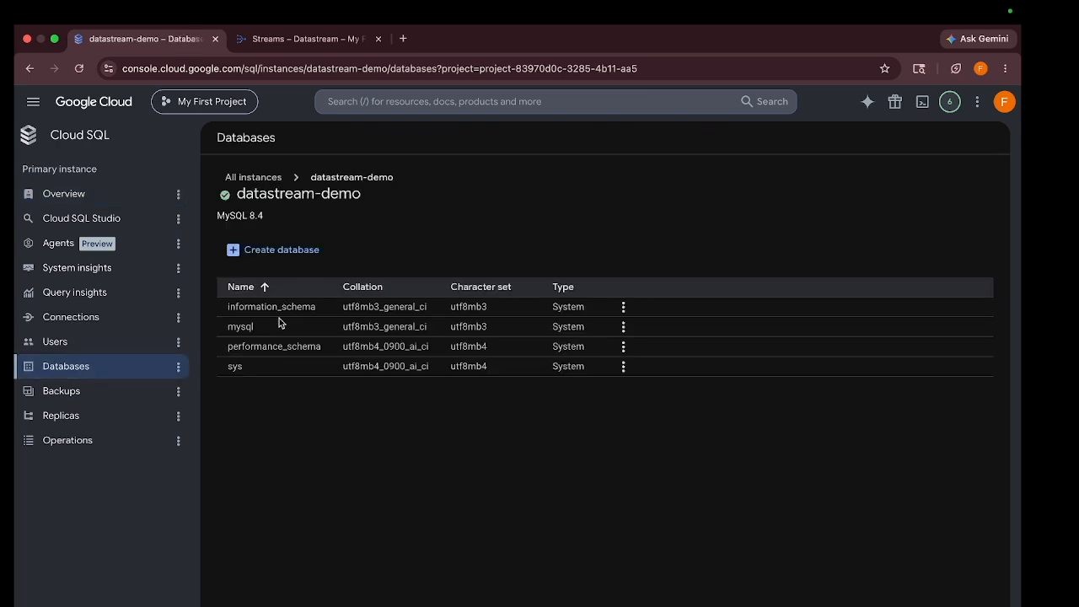
{"action": "left_click", "coordinate": [281, 250]}
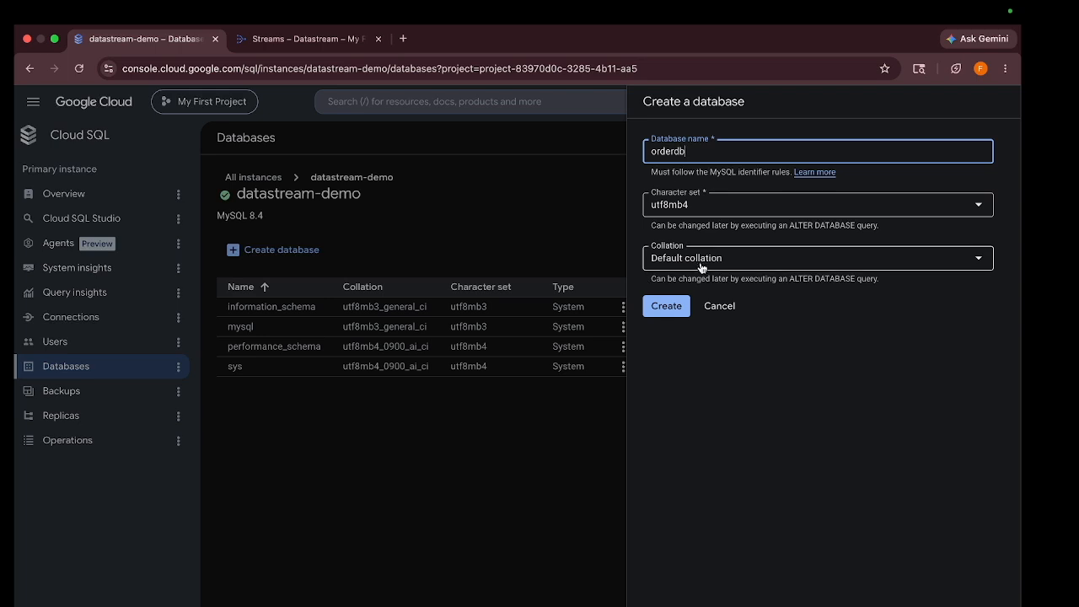
{"action": "left_click", "coordinate": [670, 306]}
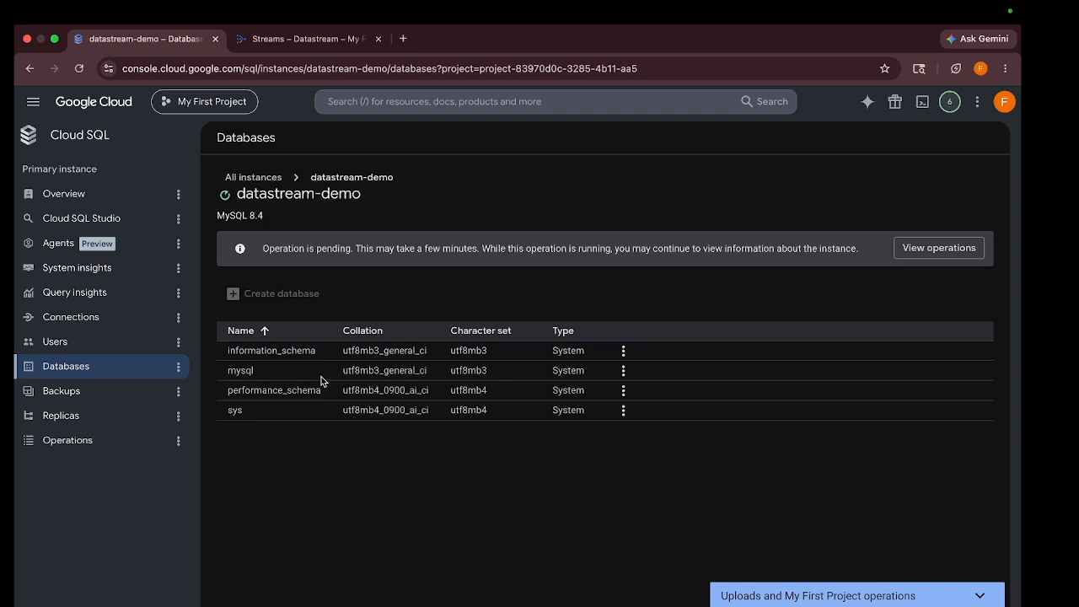
Add a new built-in user account with its own password to datastream-demo
{"action": "left_click", "coordinate": [54, 342]}
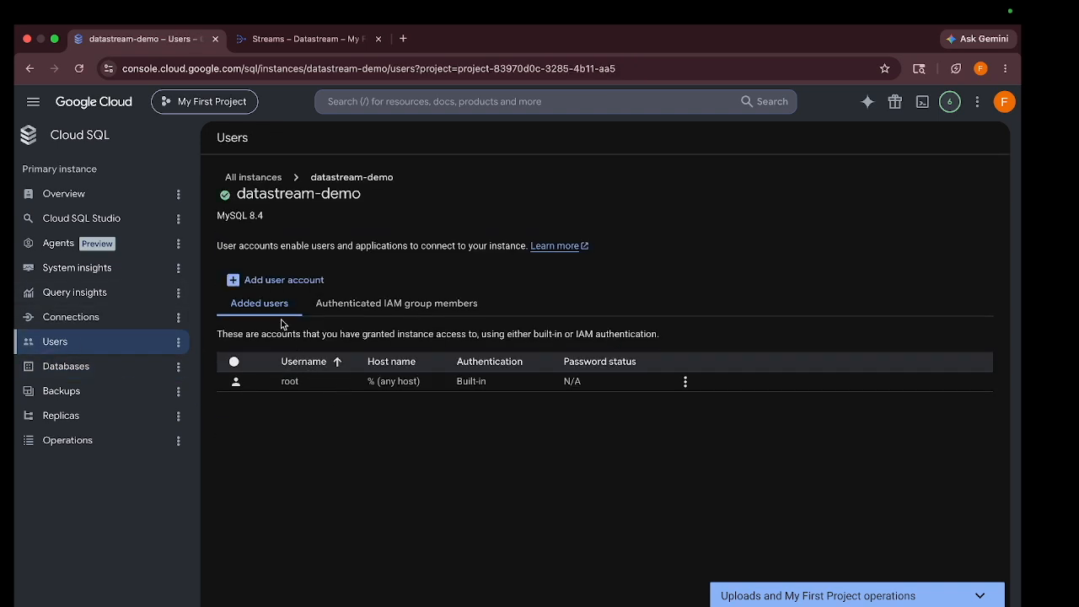
{"action": "left_click", "coordinate": [282, 280]}
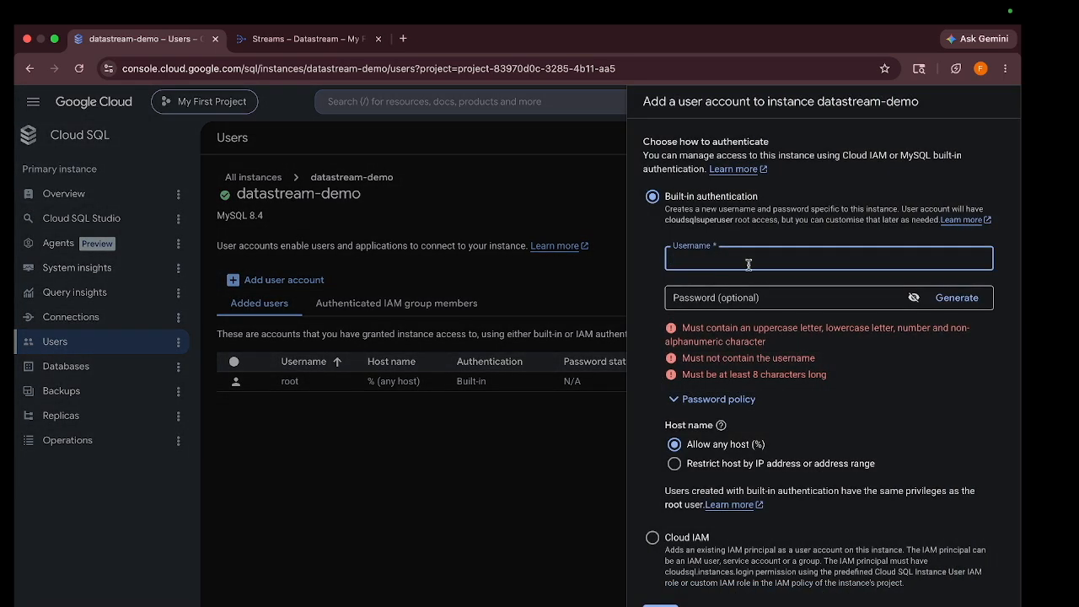
{"action": "type", "text": "kd"}
{"action": "key", "text": "Tab"}
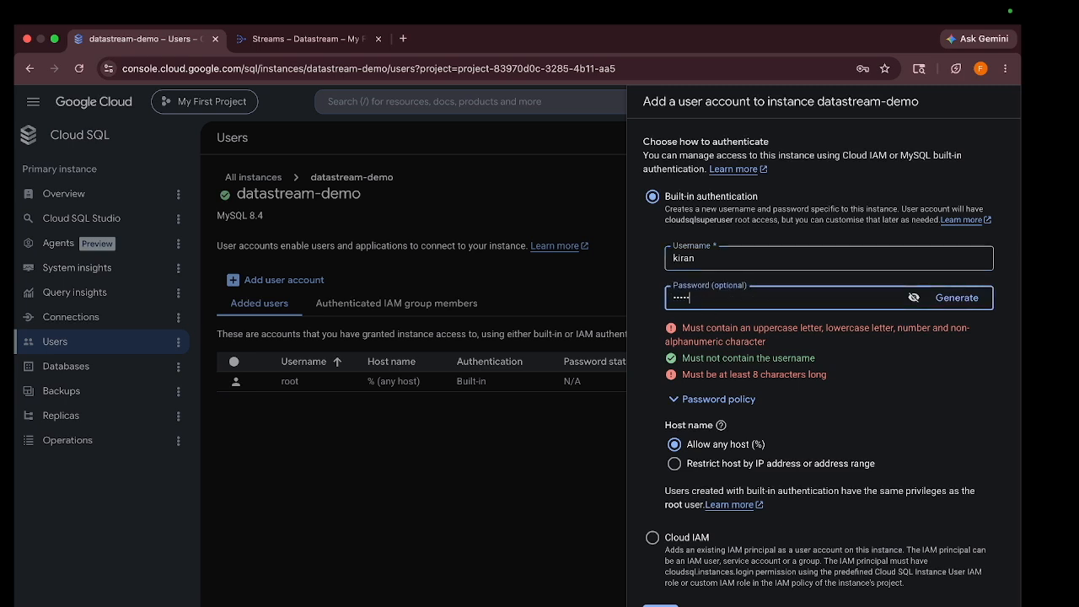
{"action": "type", "text": "@1"}
{"action": "left_click", "coordinate": [671, 605]}
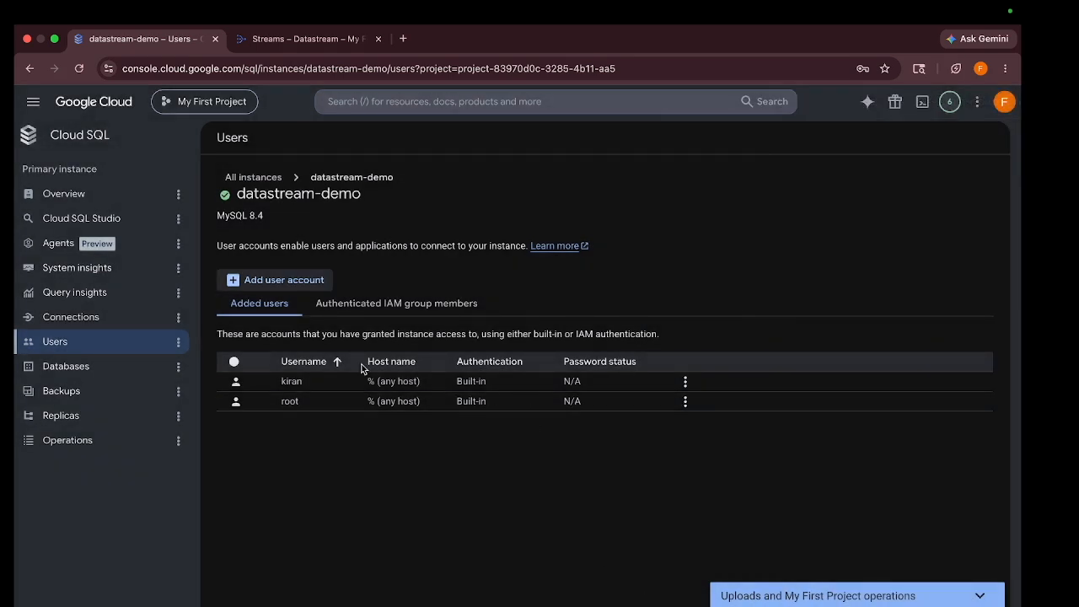
{"action": "left_click", "coordinate": [71, 218]}
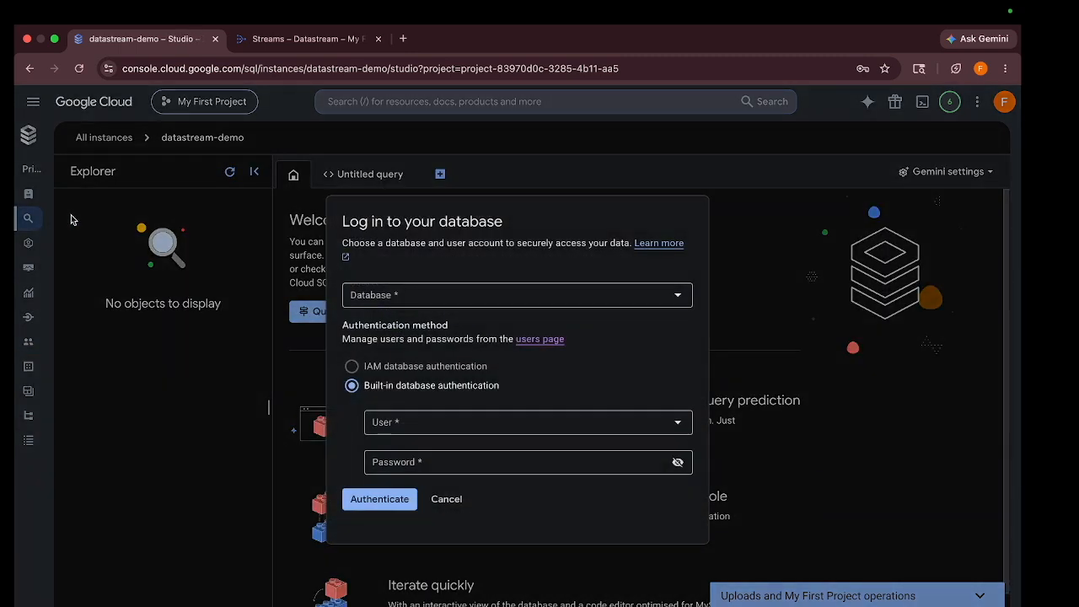
Log in to orderdb in Cloud SQL Studio as the new user with its password
{"action": "left_click", "coordinate": [384, 297]}
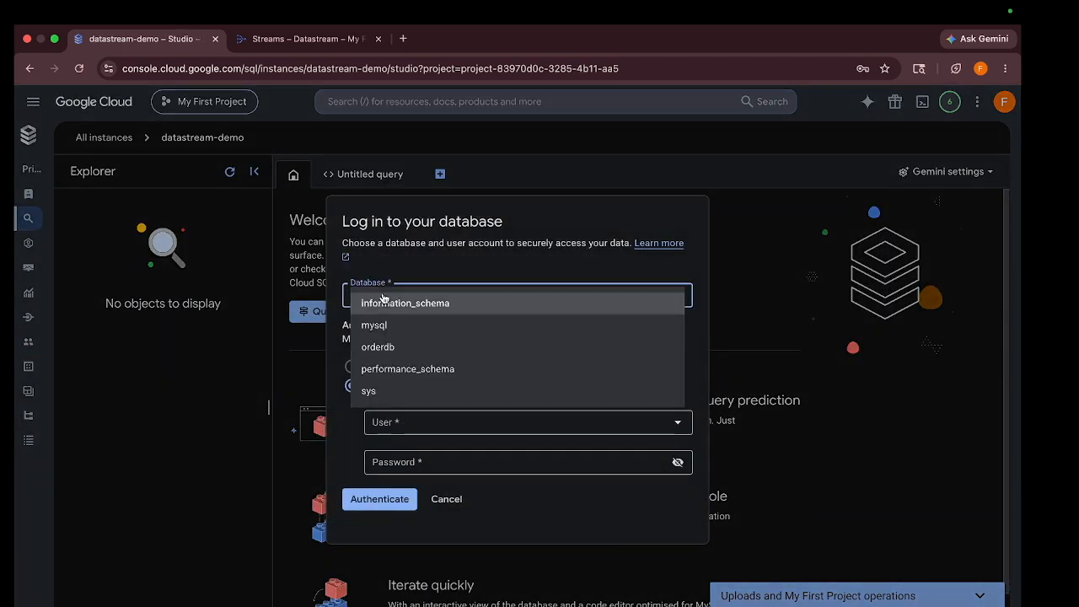
{"action": "left_click", "coordinate": [397, 352]}
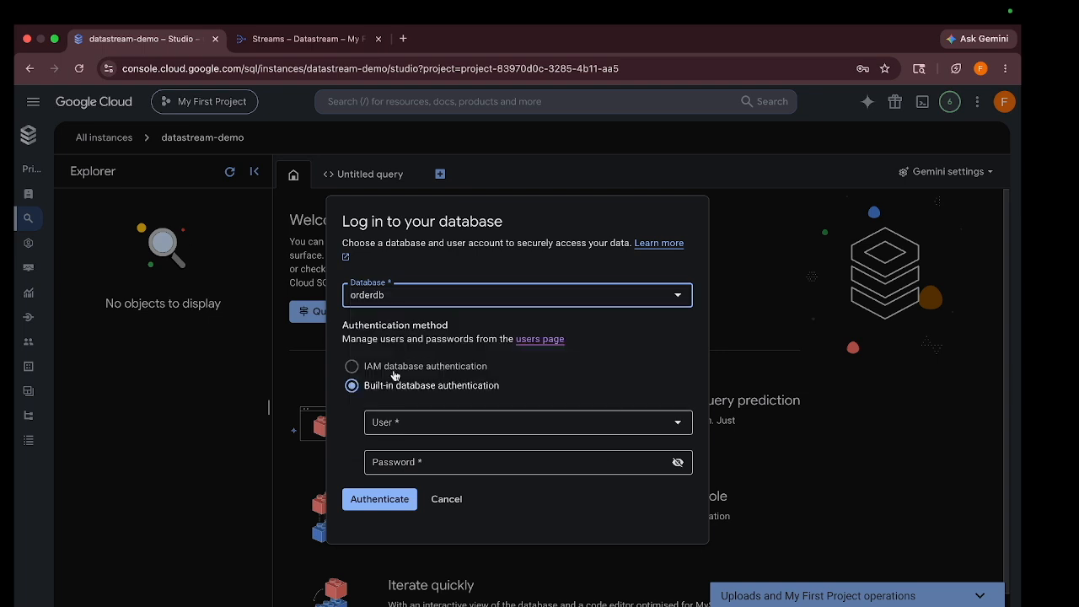
{"action": "left_click", "coordinate": [504, 421]}
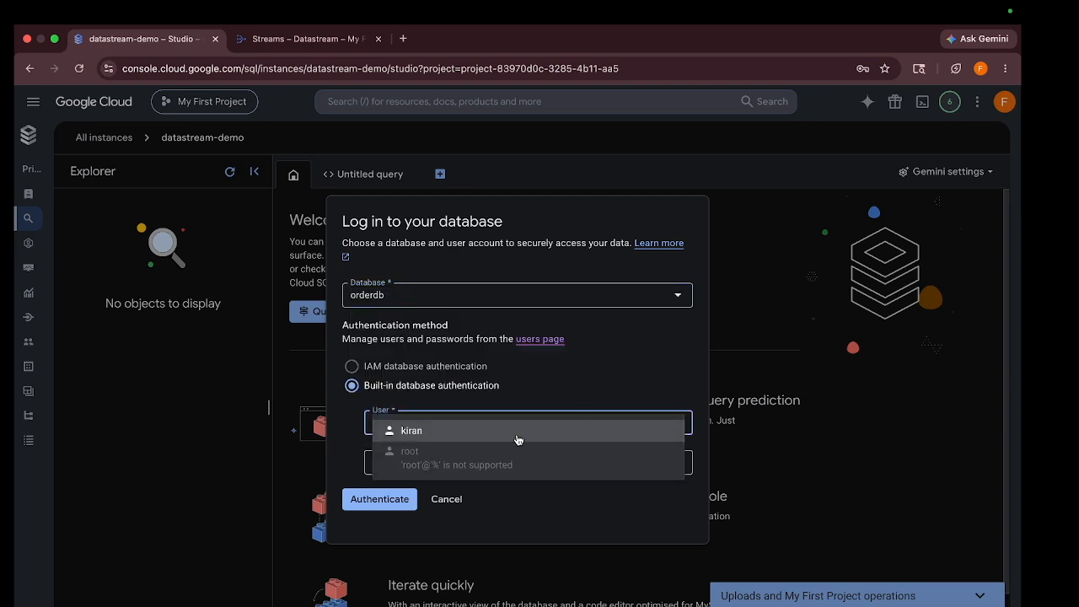
{"action": "left_click", "coordinate": [453, 433]}
{"action": "left_click", "coordinate": [414, 460]}
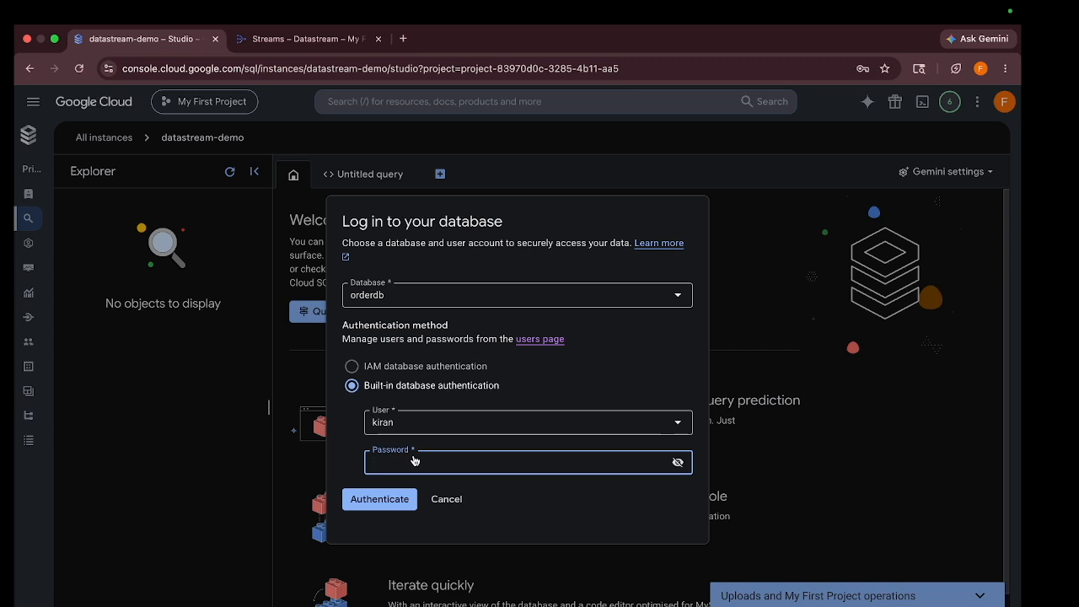
{"action": "type", "text": "•••"}
{"action": "left_click", "coordinate": [376, 506]}
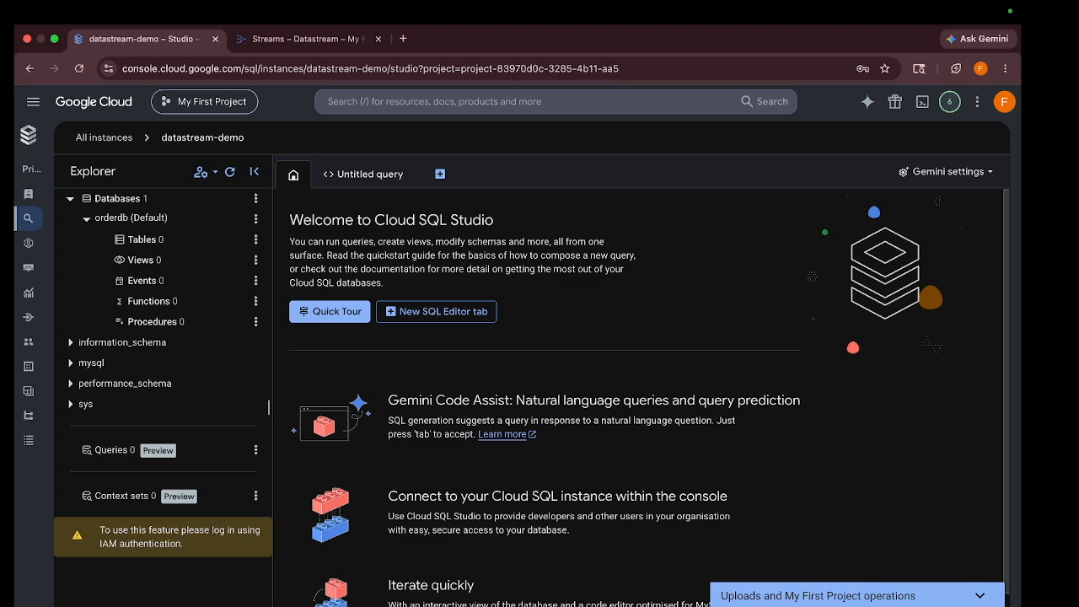
{"action": "left_click", "coordinate": [631, 600]}
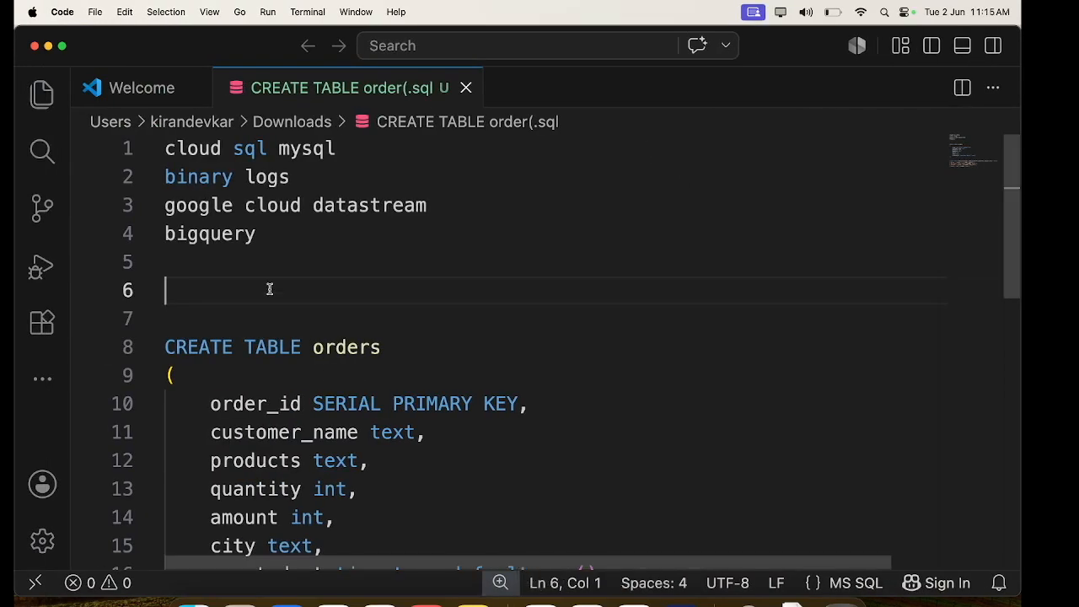
Copy the CREATE TABLE orders script from VS Code and run it in orderdb
{"action": "scroll", "coordinate": [269, 289], "scroll_direction": "down", "scroll_amount": 5}
{"action": "left_click_drag", "start_coordinate": [205, 390], "coordinate": [167, 149]}
{"action": "key", "text": "super+c"}
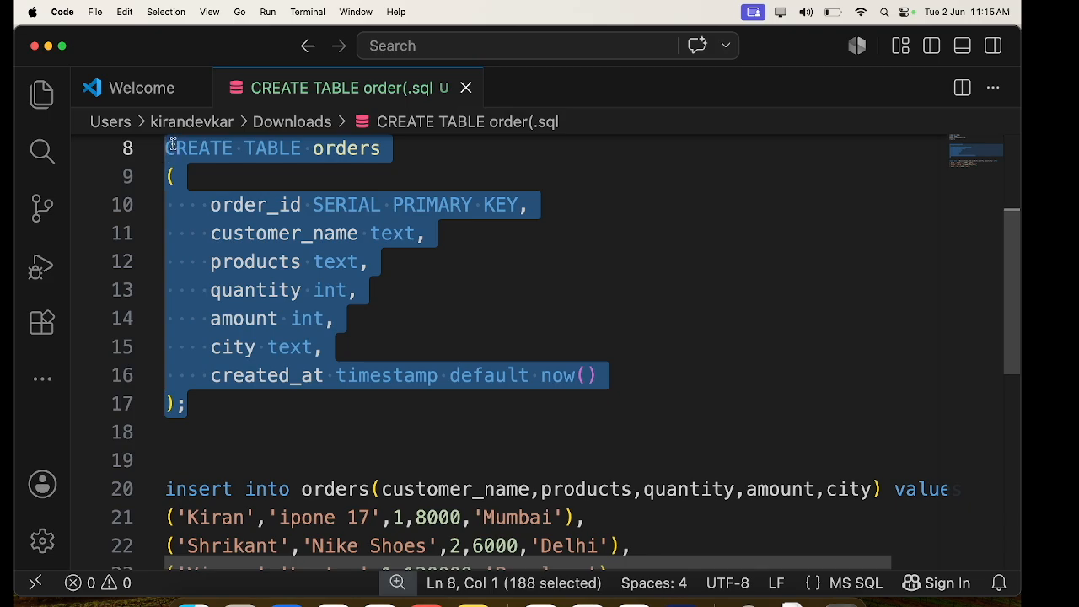
{"action": "key", "text": "ctrl+Right"}
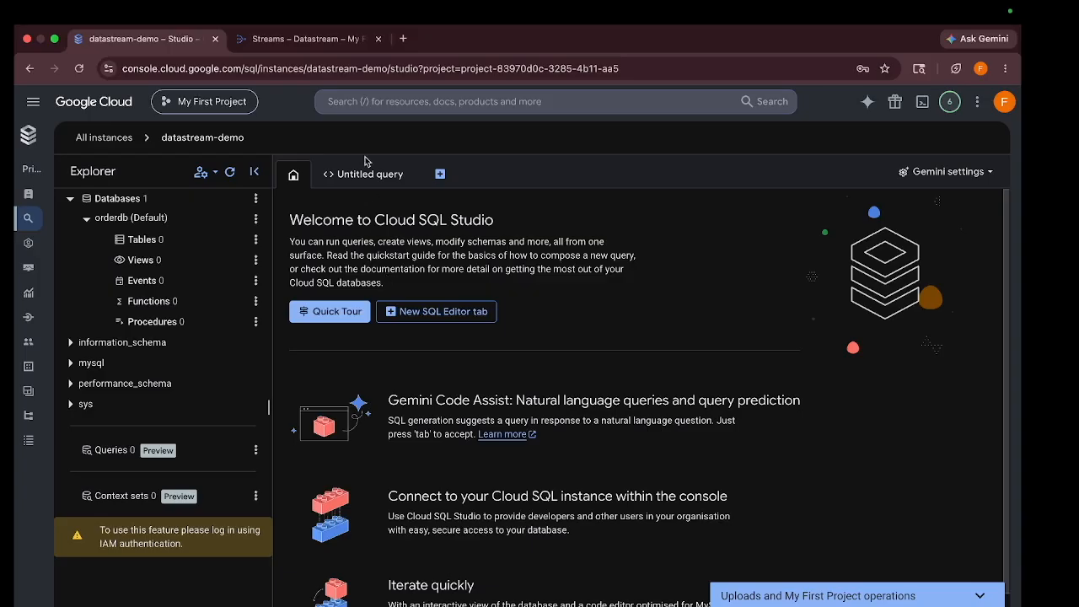
{"action": "left_click", "coordinate": [363, 182]}
{"action": "key", "text": "super+v"}
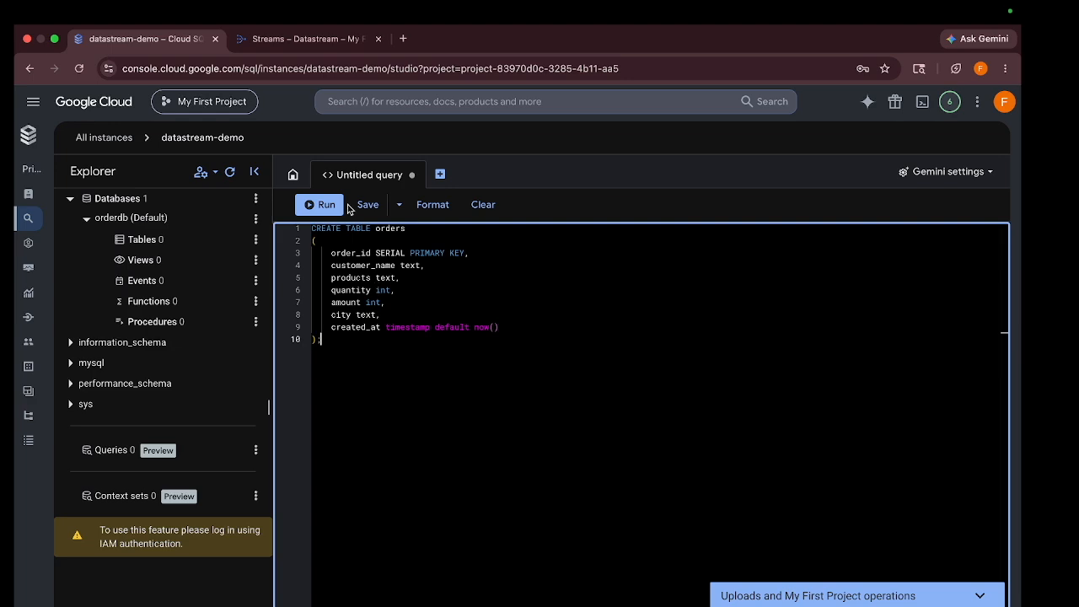
{"action": "left_click", "coordinate": [323, 206]}
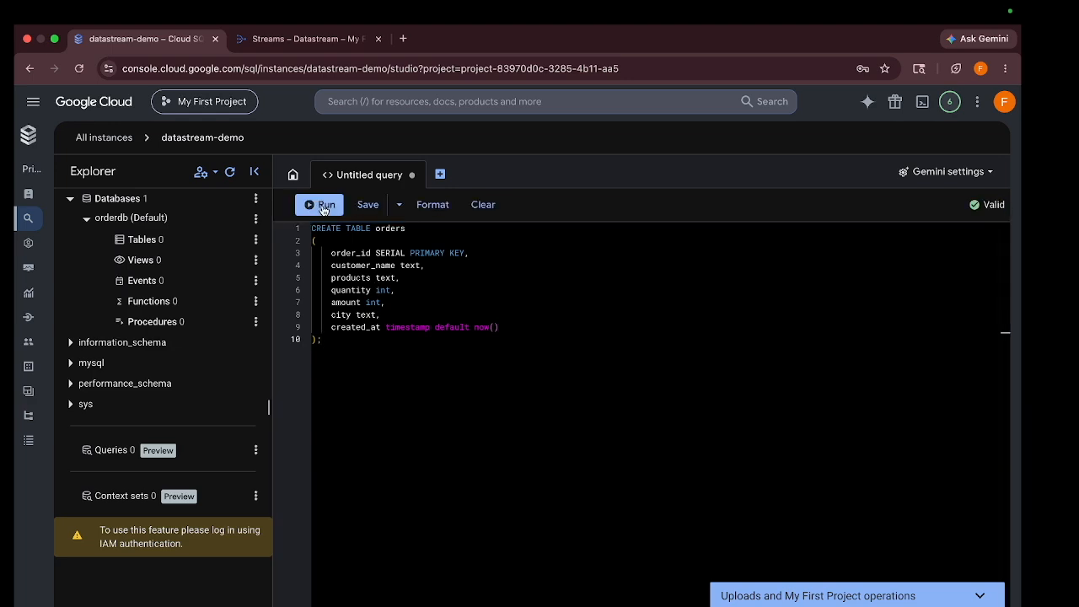
Run the INSERT statement adding four sample orders to the orders table
{"action": "key", "text": "ctrl+Left"}
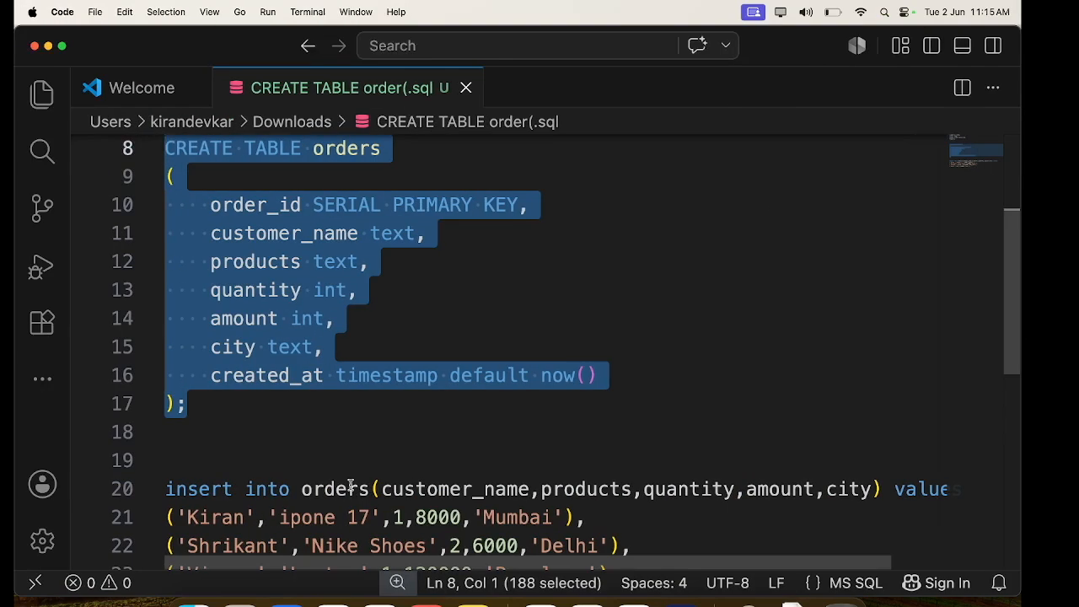
{"action": "scroll", "coordinate": [349, 483], "scroll_direction": "down", "scroll_amount": 3}
{"action": "left_click_drag", "start_coordinate": [526, 443], "coordinate": [134, 343]}
{"action": "key", "text": "ctrl+Right"}
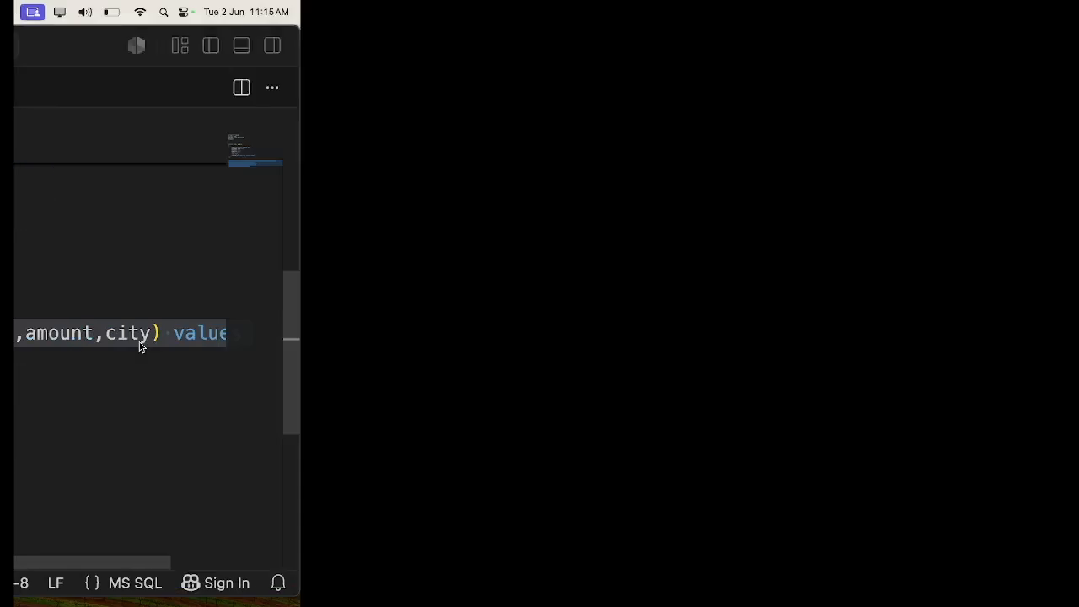
{"action": "left_click_drag", "start_coordinate": [372, 345], "coordinate": [293, 232]}
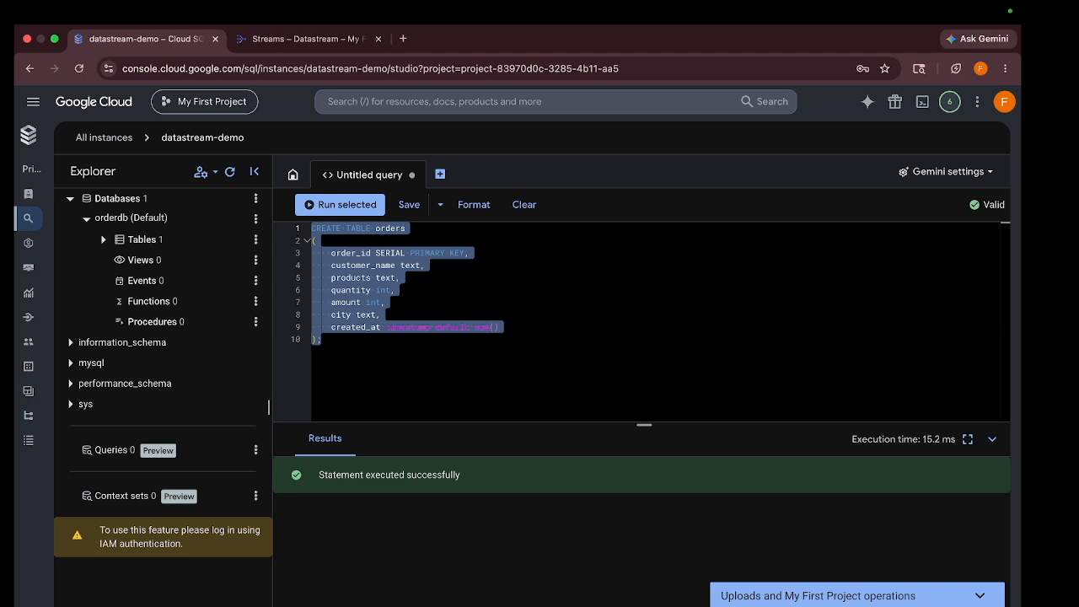
{"action": "type", "text": "insert into orders(customer_name,products,quantity,amount,city) values ('Kiran','ipone 17',1,8000, 'Mumbai'), ('Shrikant','Nike Shoes',2,6000,'Delhi'), ('Vinaya','Laptop',1,120000,'Banglore'), ('Aways','Bag',1,2000,'Pune');"}
{"action": "left_click", "coordinate": [325, 216]}
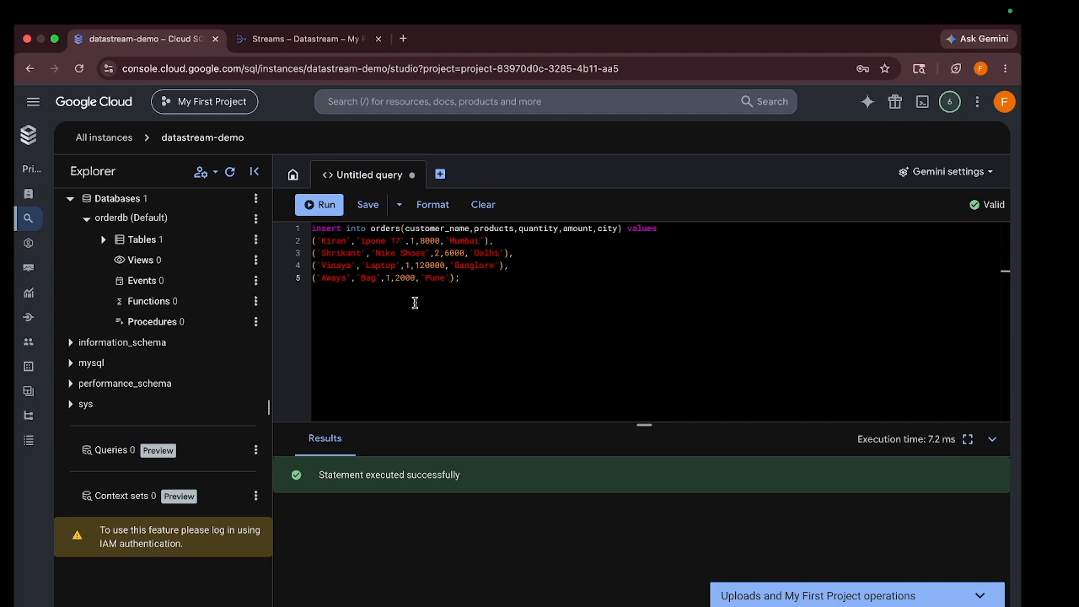
{"action": "left_click", "coordinate": [306, 39]}
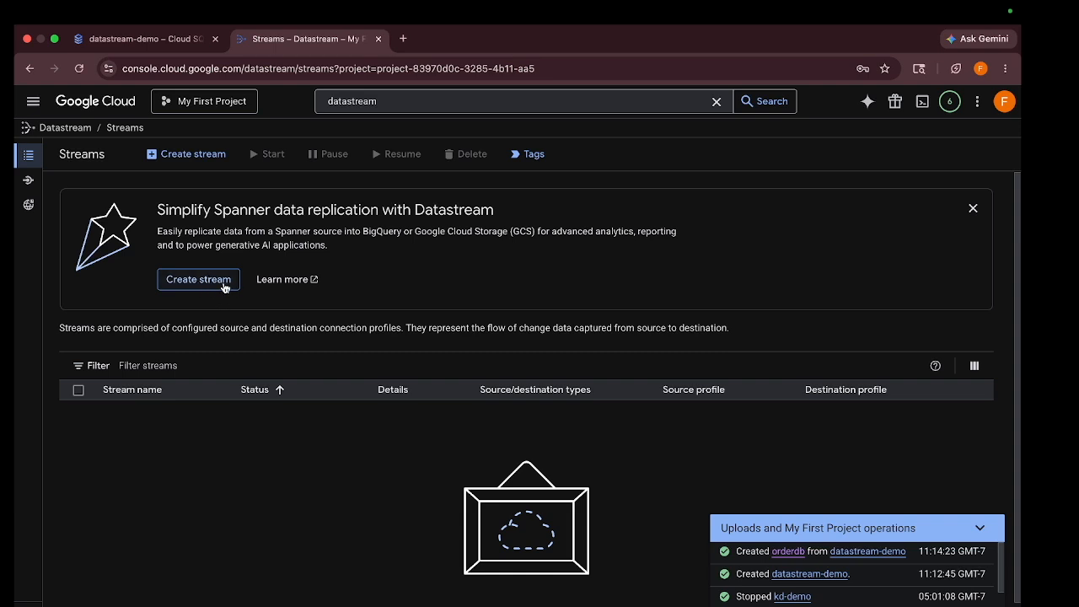
{"action": "left_click", "coordinate": [200, 155]}
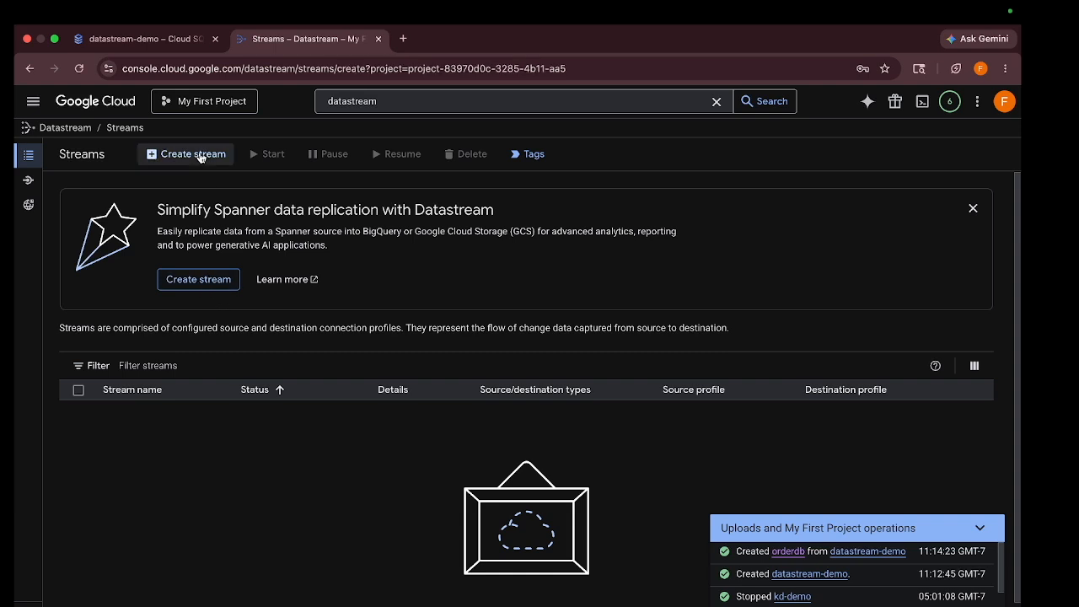
Name the stream datastream-demo in us-east4 with MySQL source and BigQuery destination
{"action": "left_click", "coordinate": [382, 269]}
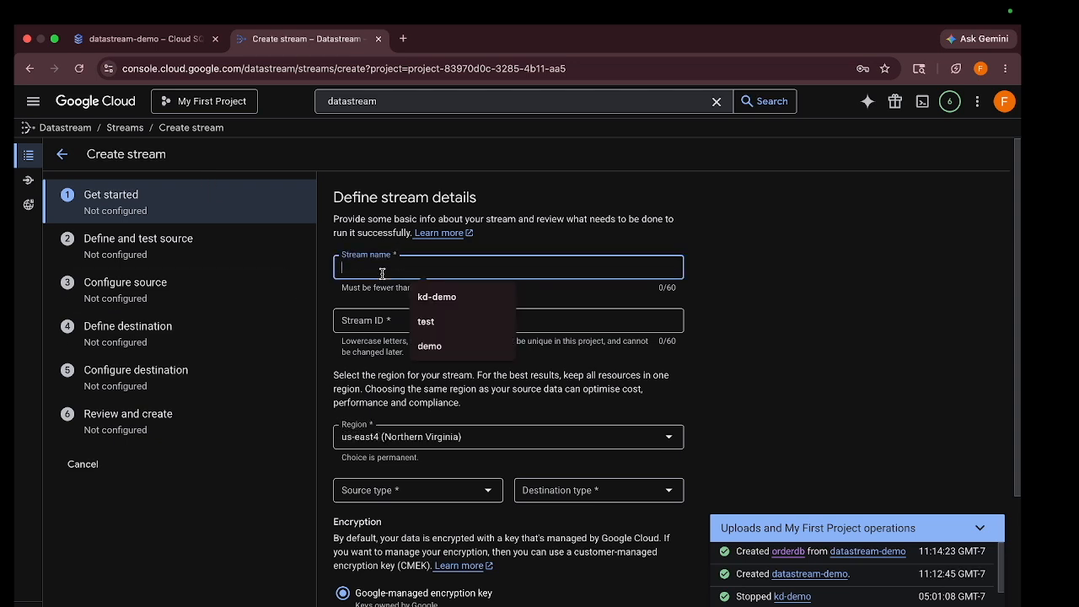
{"action": "type", "text": "data"}
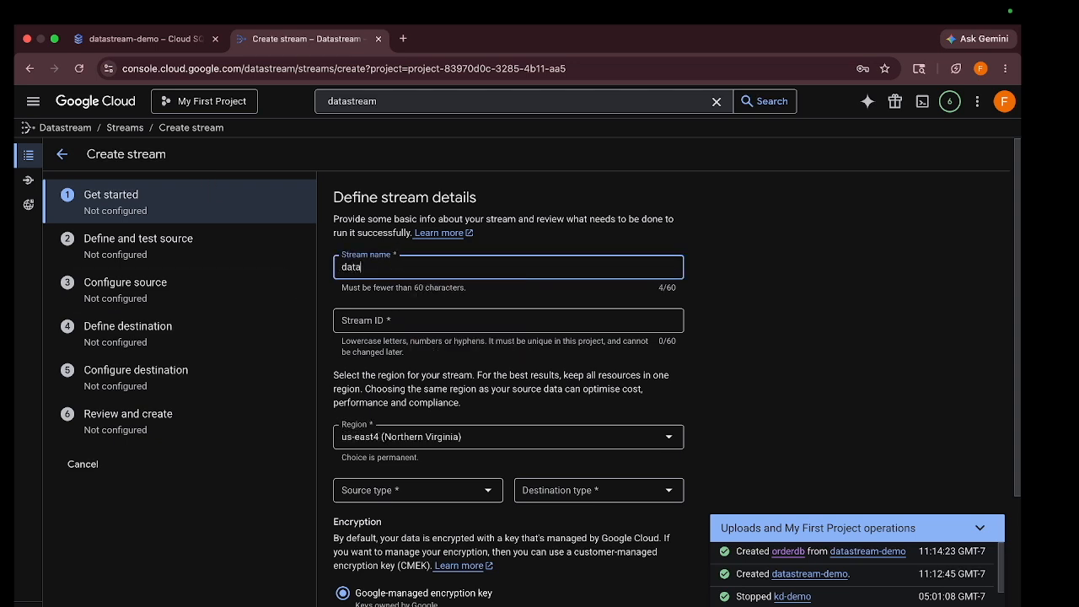
{"action": "type", "text": "stream-demo"}
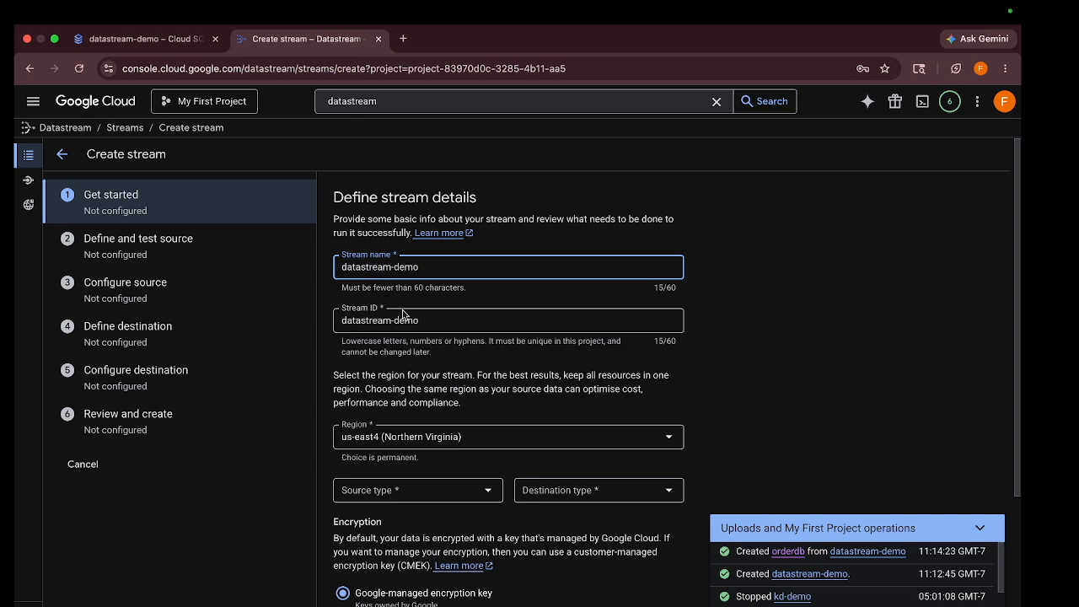
{"action": "scroll", "coordinate": [422, 379], "scroll_direction": "down", "scroll_amount": 1}
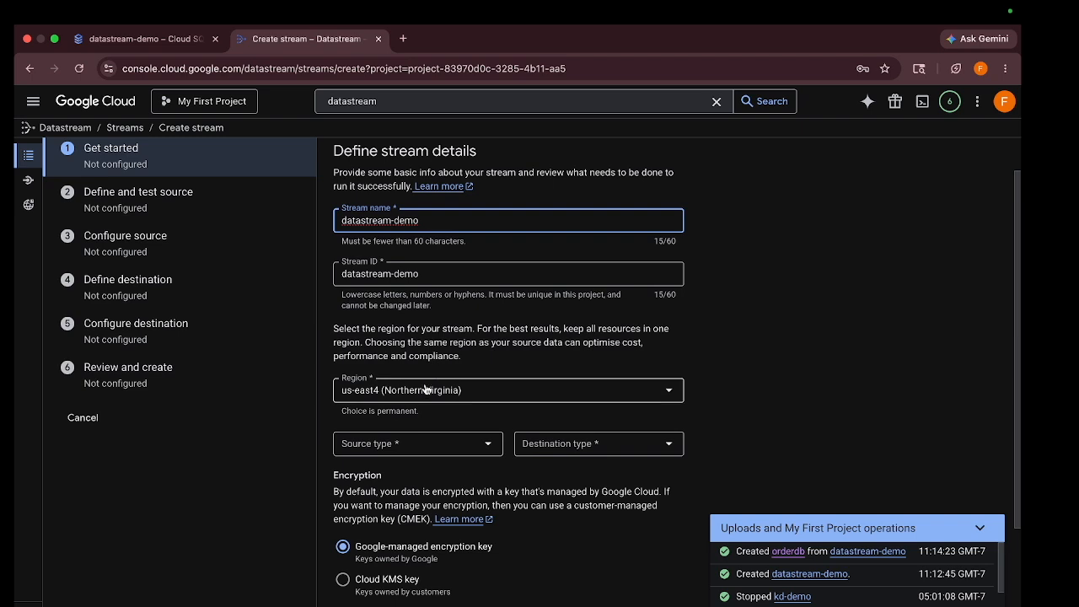
{"action": "left_click", "coordinate": [414, 447]}
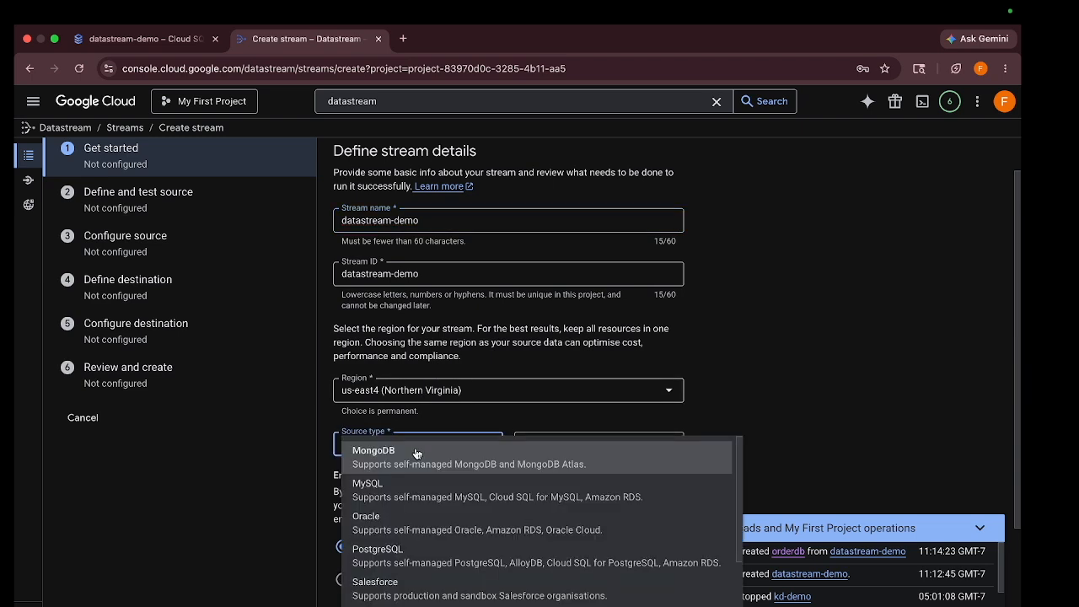
{"action": "left_click", "coordinate": [396, 494]}
{"action": "left_click", "coordinate": [546, 453]}
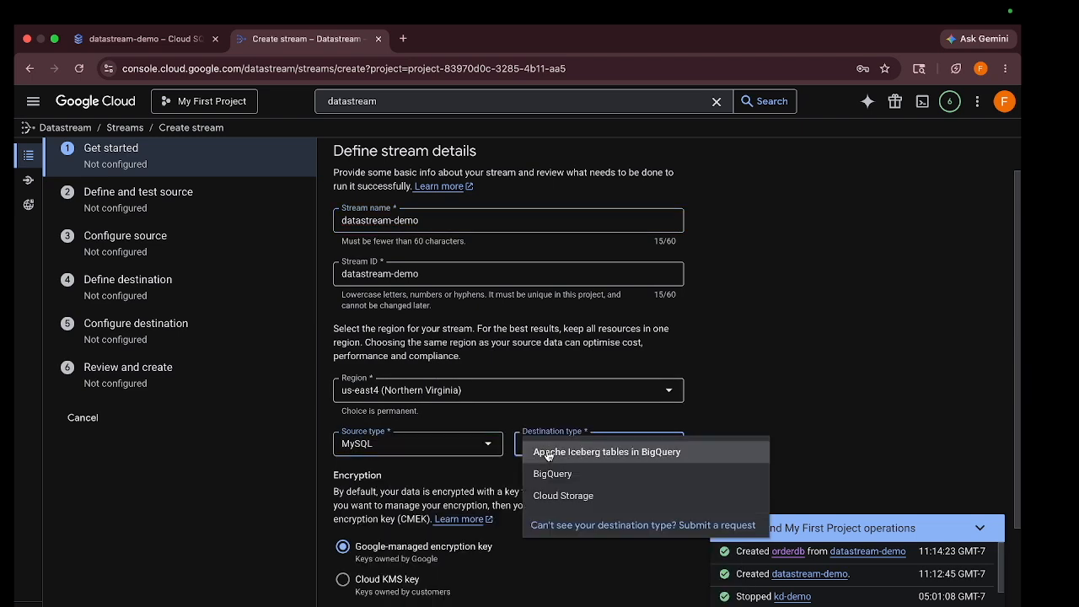
{"action": "left_click", "coordinate": [555, 477]}
{"action": "scroll", "coordinate": [536, 470], "scroll_direction": "down", "scroll_amount": 5}
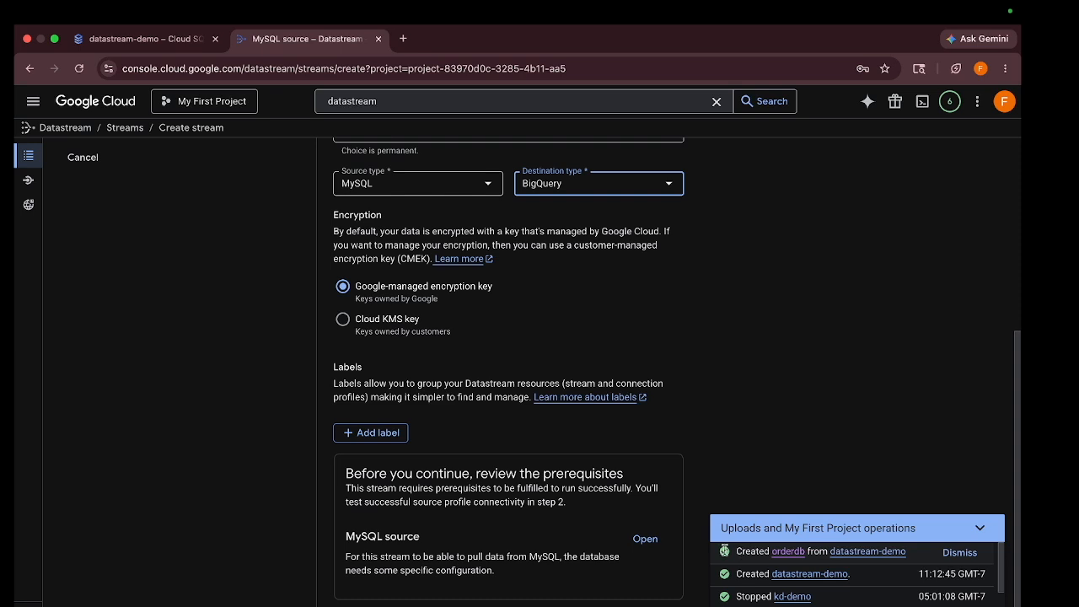
View the Cloud SQL for MySQL source prerequisites, then check datastream-demo's backup settings
{"action": "left_click", "coordinate": [645, 538]}
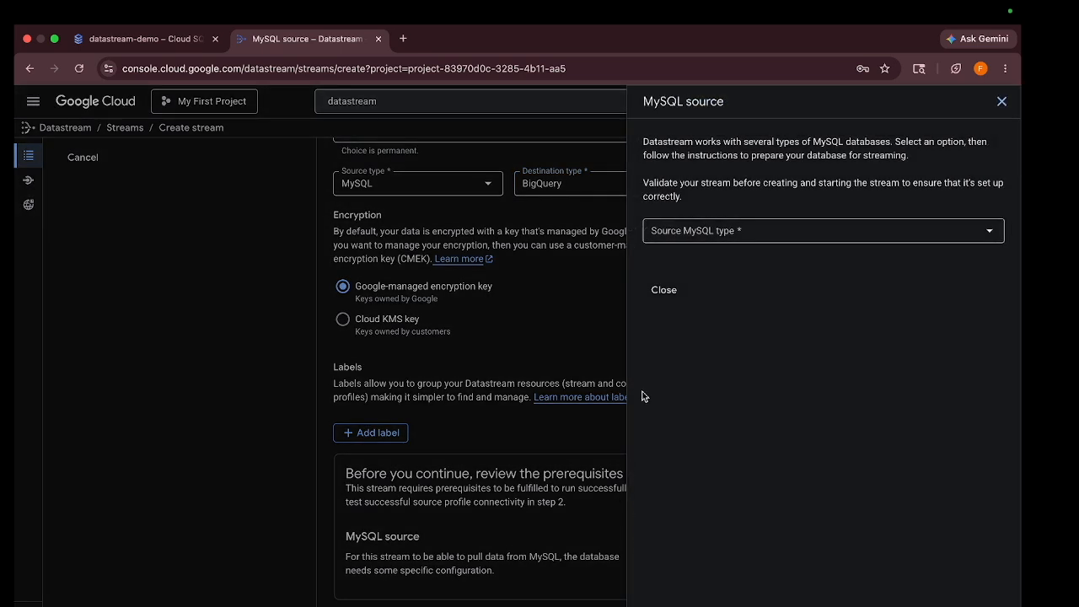
{"action": "left_click", "coordinate": [716, 234]}
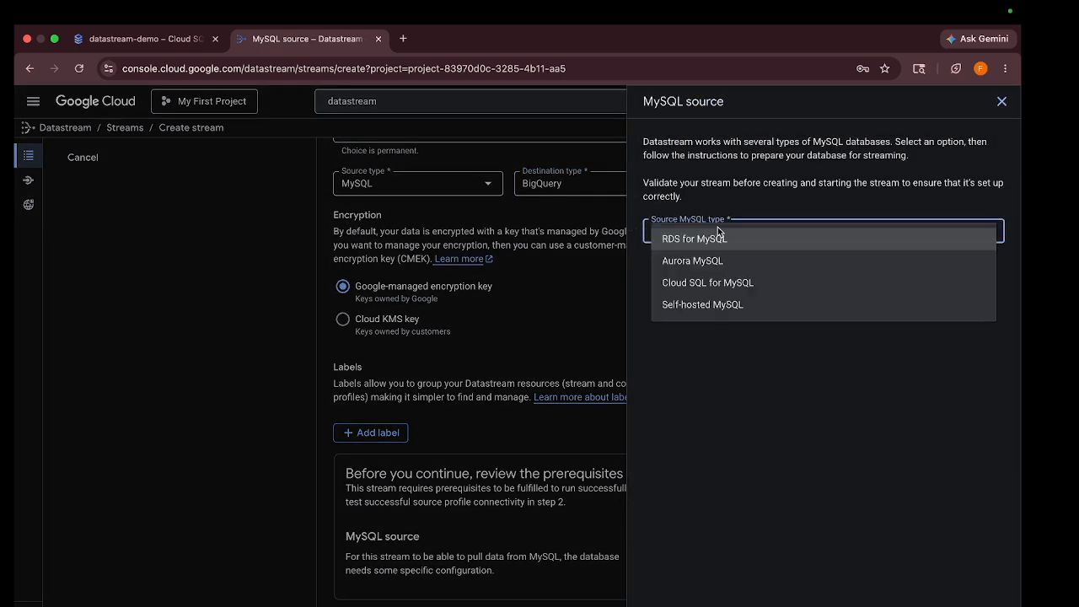
{"action": "left_click", "coordinate": [711, 284]}
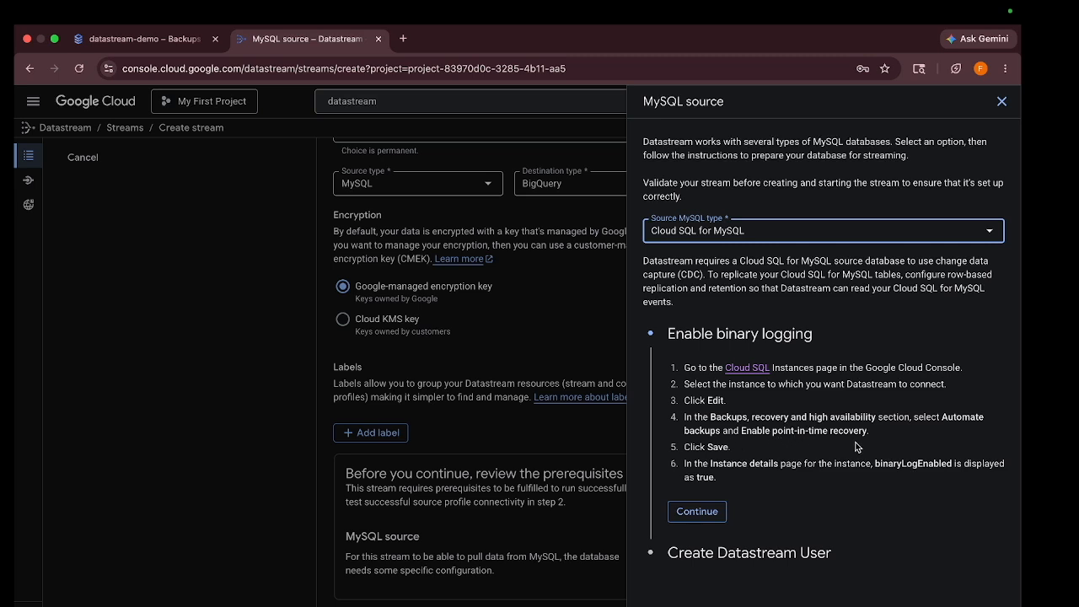
{"action": "left_click", "coordinate": [169, 40]}
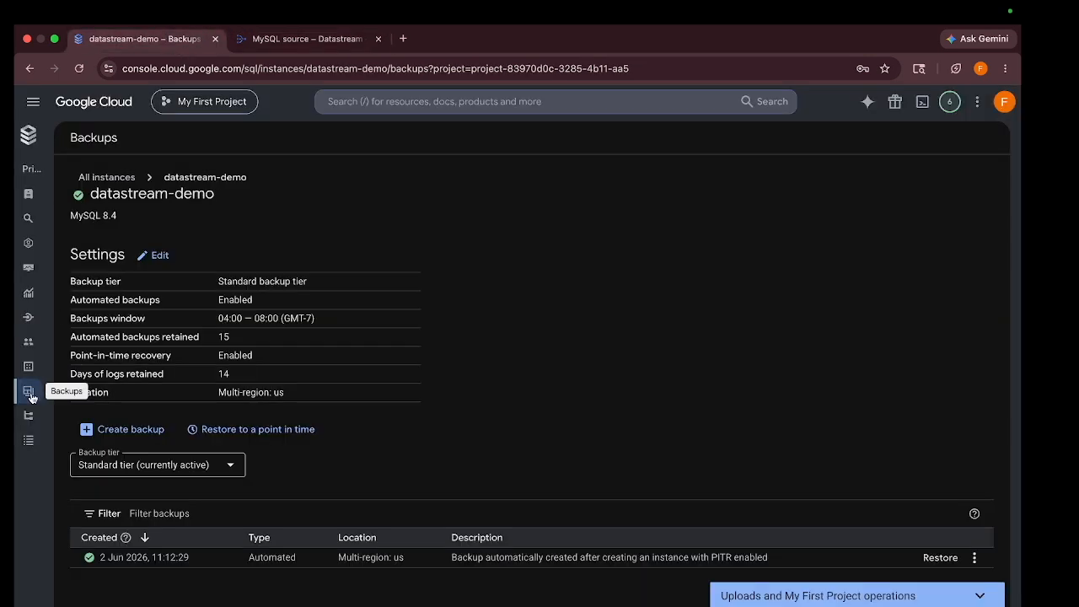
Enable point-in-time recovery on datastream-demo with 14 days of logs, then mark binary logging complete
{"action": "left_click", "coordinate": [150, 255]}
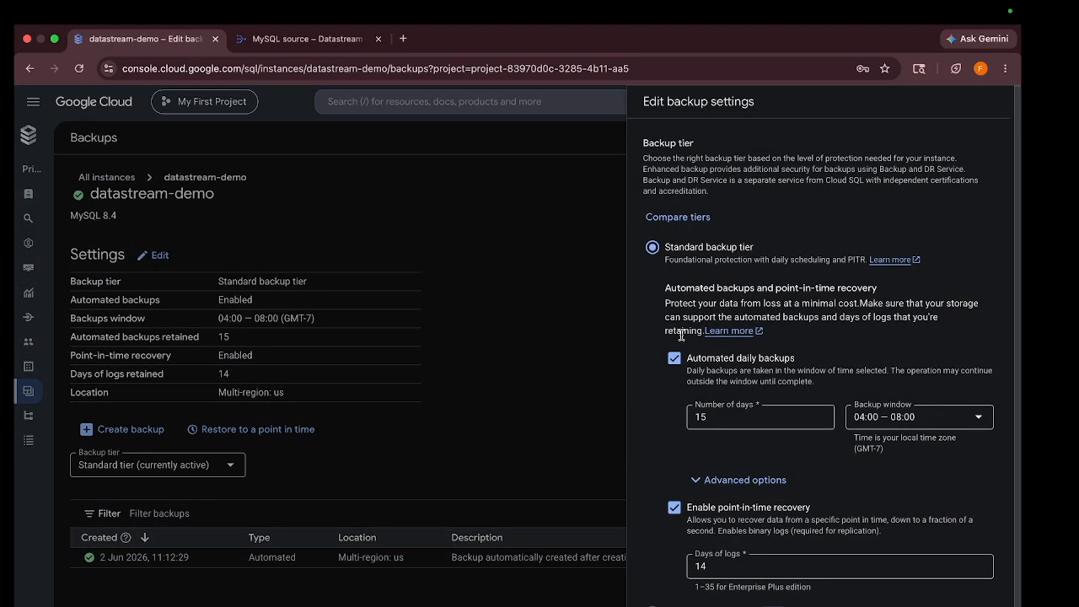
{"action": "scroll", "coordinate": [679, 334], "scroll_direction": "down", "scroll_amount": 1}
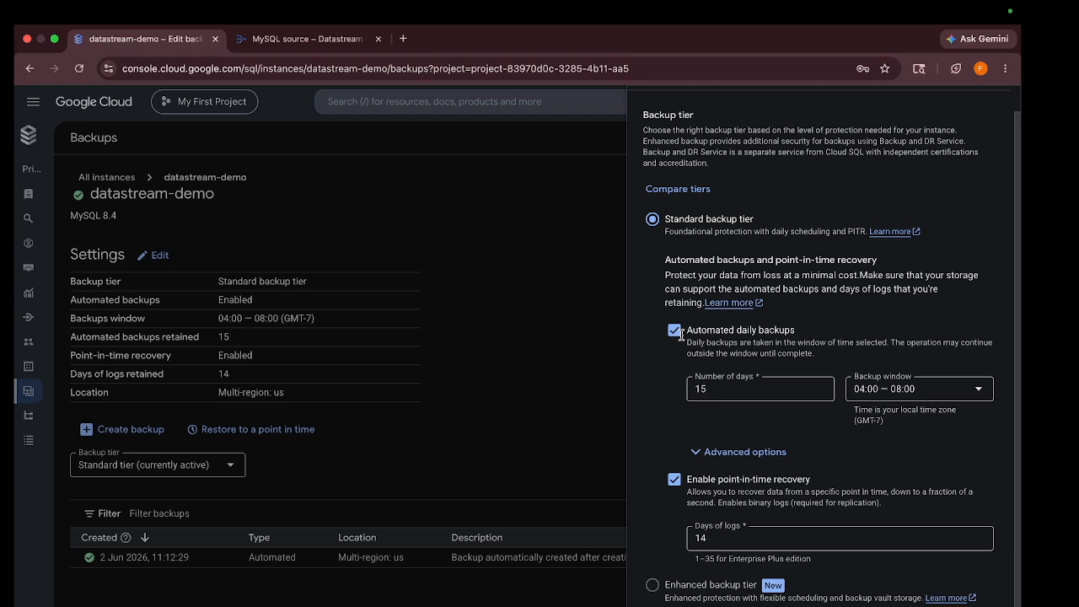
{"action": "scroll", "coordinate": [679, 334], "scroll_direction": "up", "scroll_amount": 1}
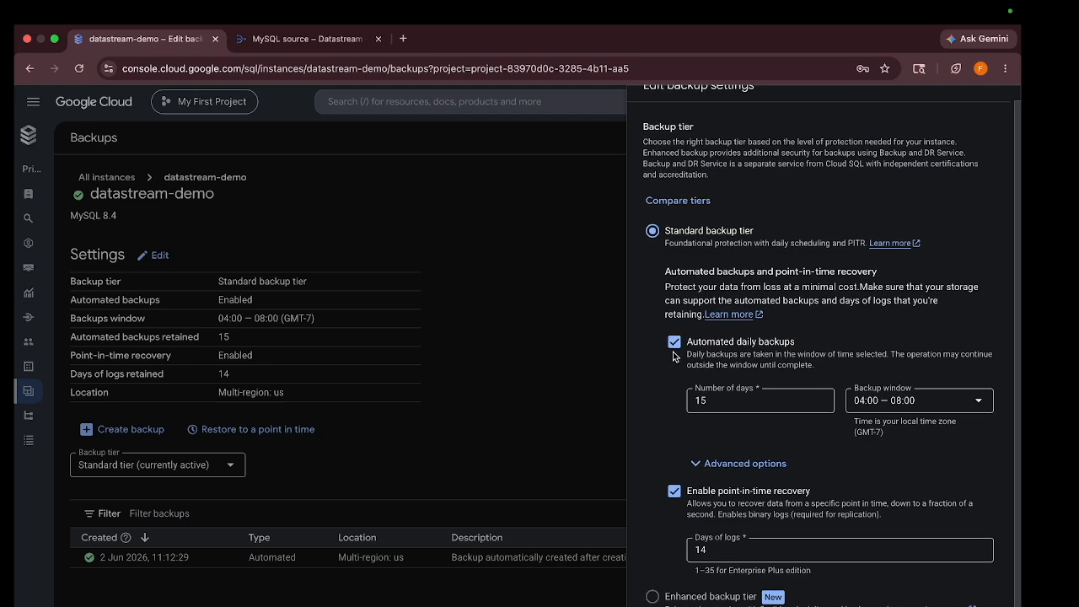
{"action": "scroll", "coordinate": [679, 396], "scroll_direction": "down", "scroll_amount": 1}
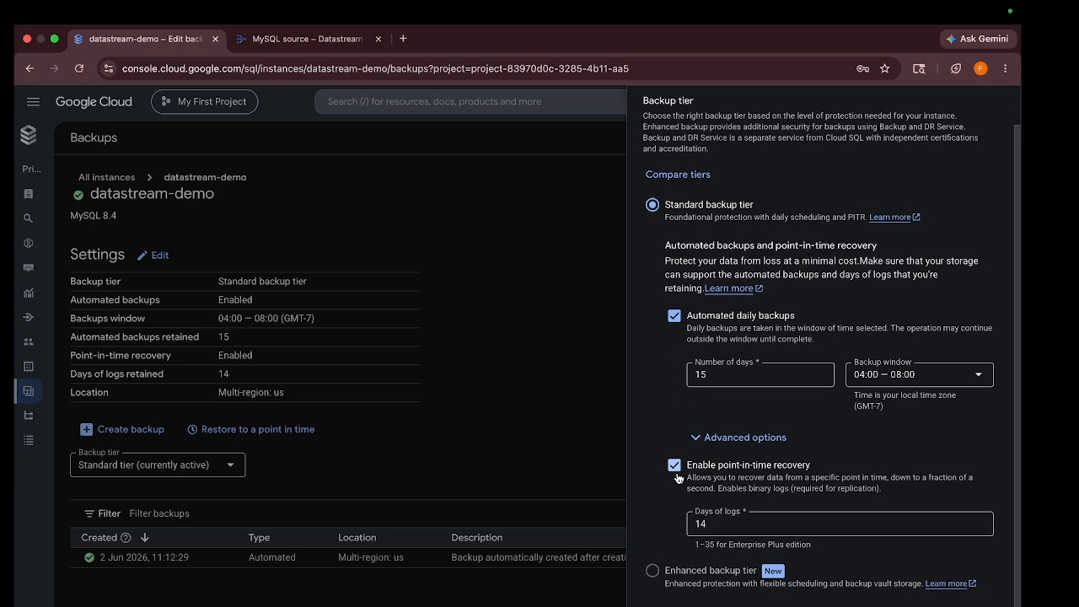
{"action": "left_click", "coordinate": [327, 41]}
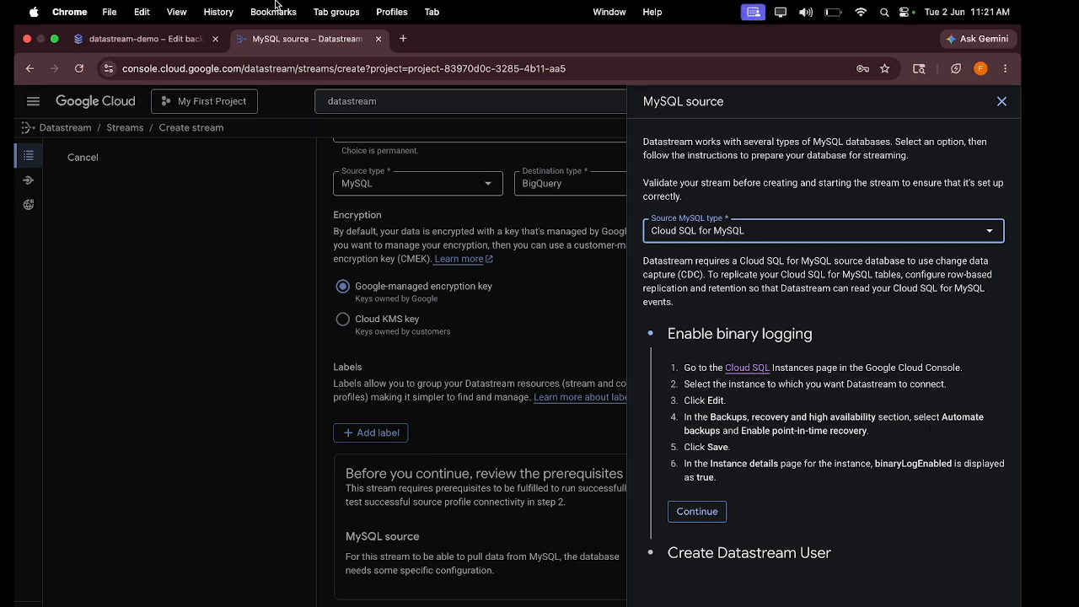
{"action": "left_click", "coordinate": [160, 34]}
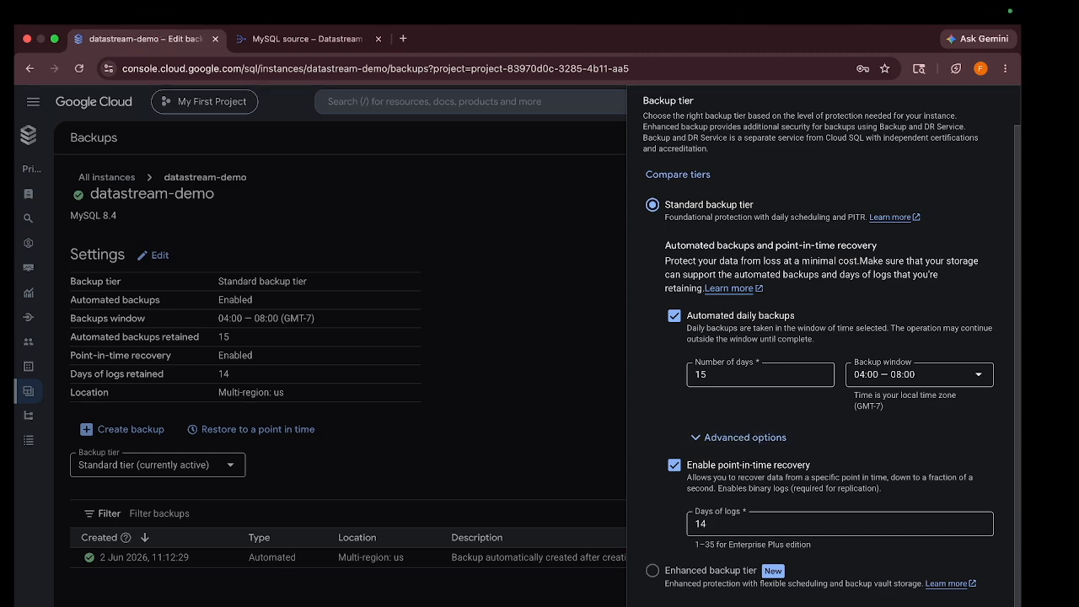
{"action": "key", "text": "Escape"}
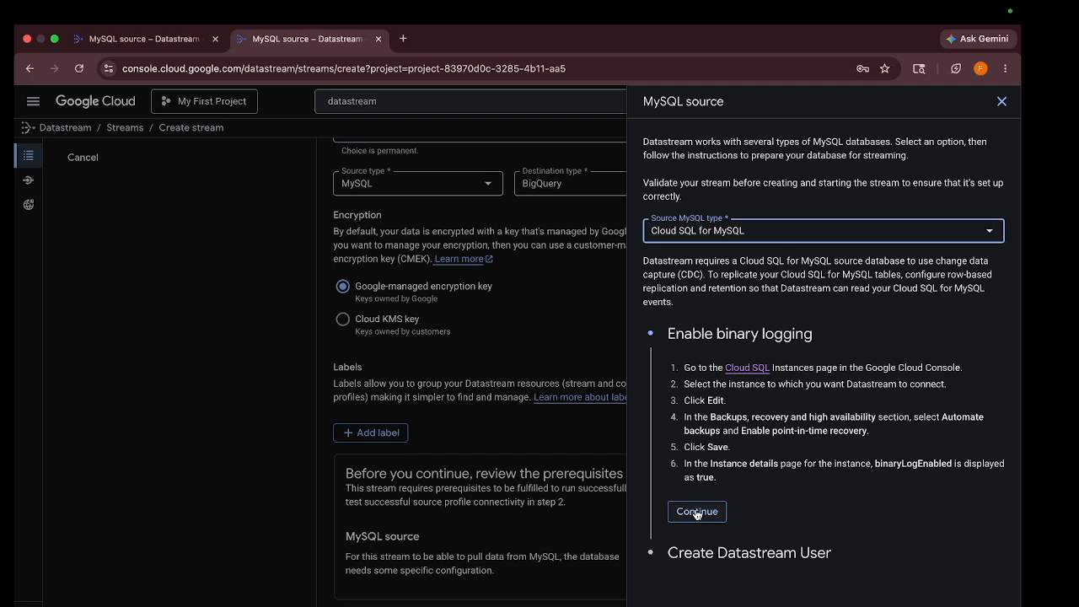
{"action": "left_click", "coordinate": [695, 515]}
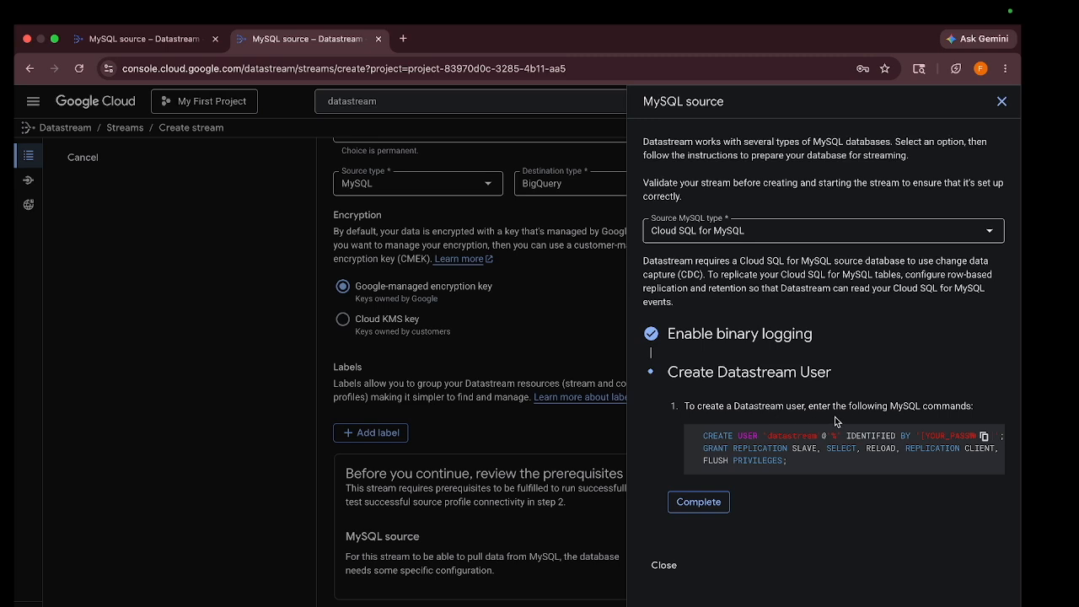
Copy the Datastream CREATE USER SQL from the source prerequisites
{"action": "scroll", "coordinate": [918, 432], "scroll_direction": "right", "scroll_amount": 2}
{"action": "scroll", "coordinate": [981, 451], "scroll_direction": "right", "scroll_amount": 2}
{"action": "left_click", "coordinate": [977, 452]}
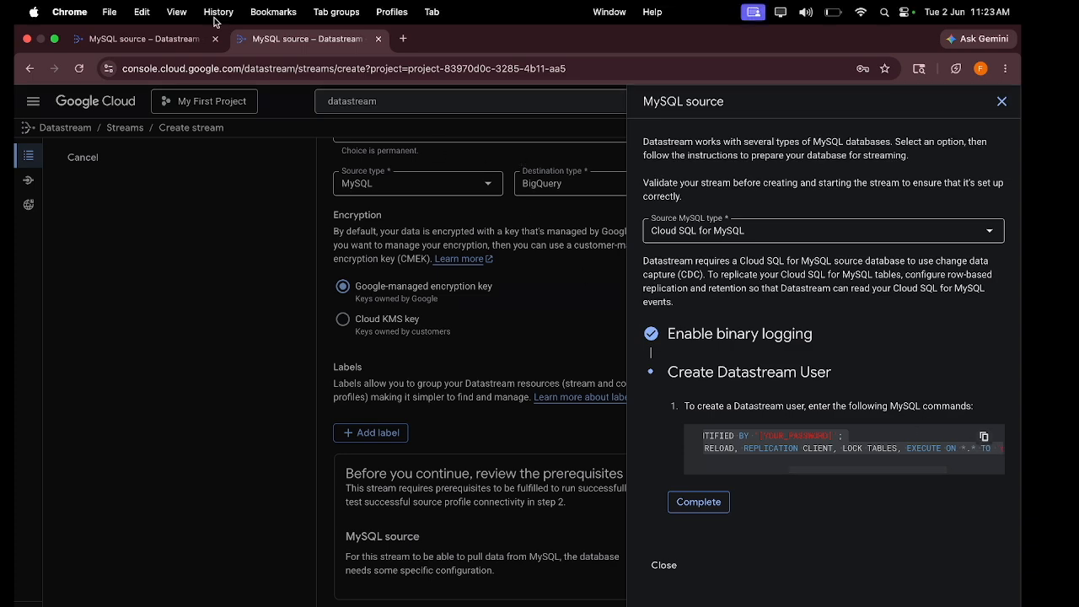
Cancel the duplicate stream draft to get back to the datastream-demo instance overview
{"action": "left_click", "coordinate": [165, 38]}
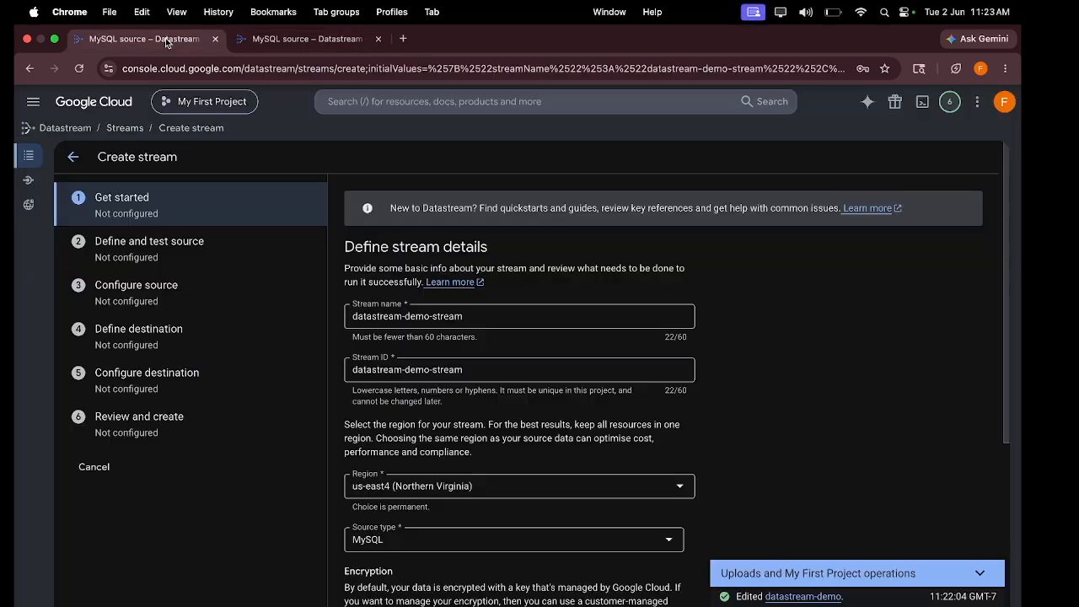
{"action": "left_click", "coordinate": [278, 40]}
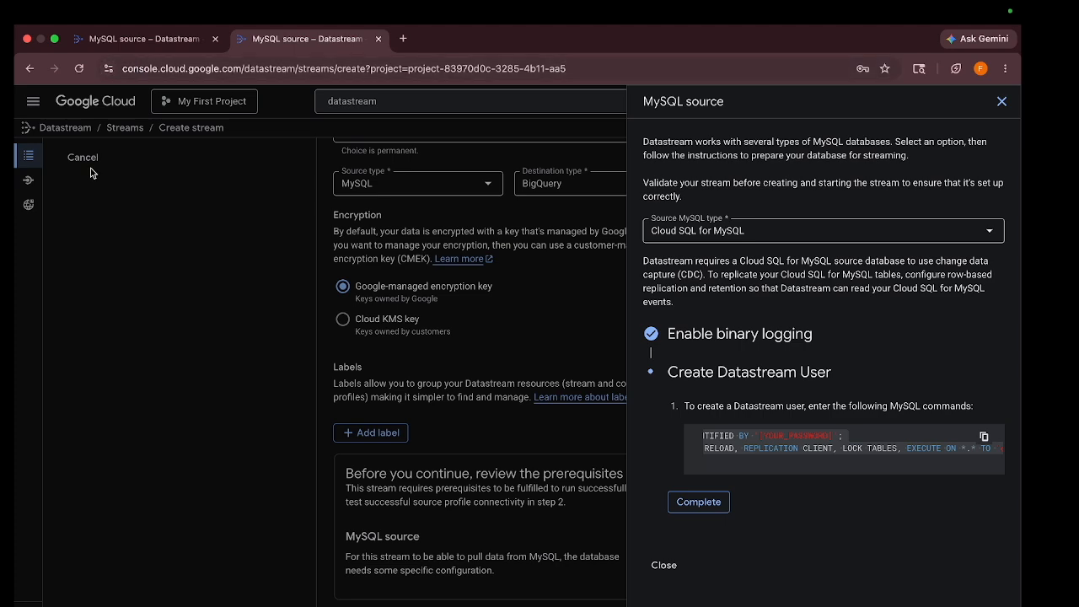
{"action": "left_click", "coordinate": [103, 40]}
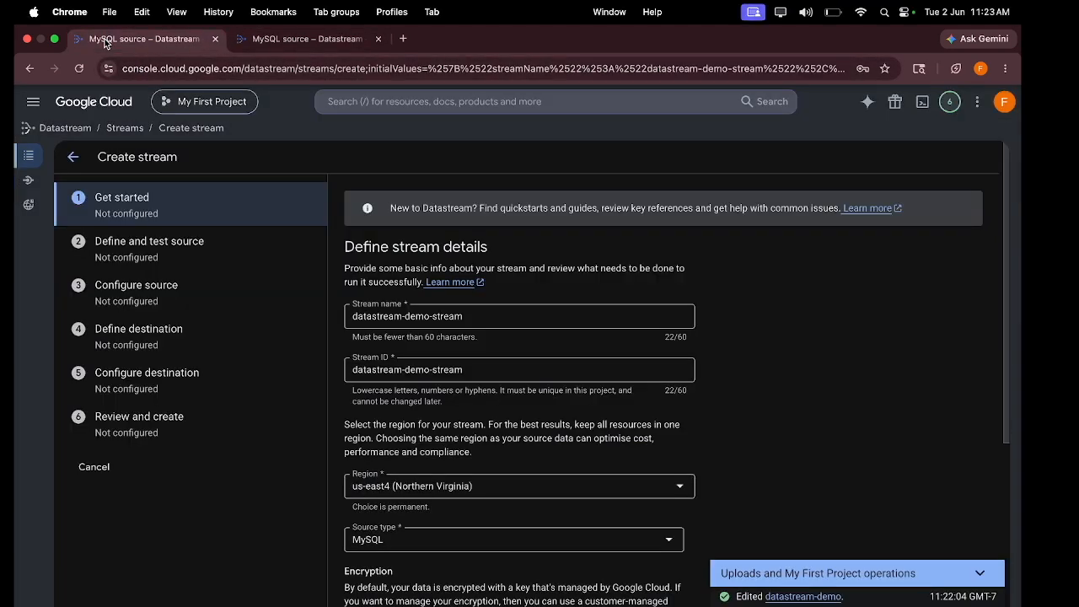
{"action": "left_click", "coordinate": [26, 72]}
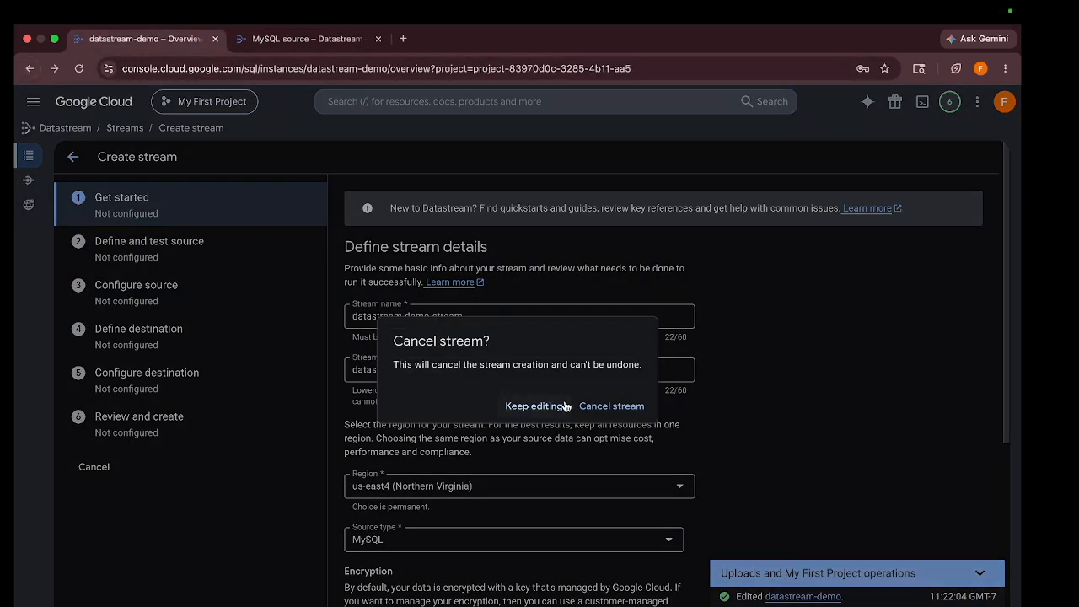
{"action": "left_click", "coordinate": [594, 407]}
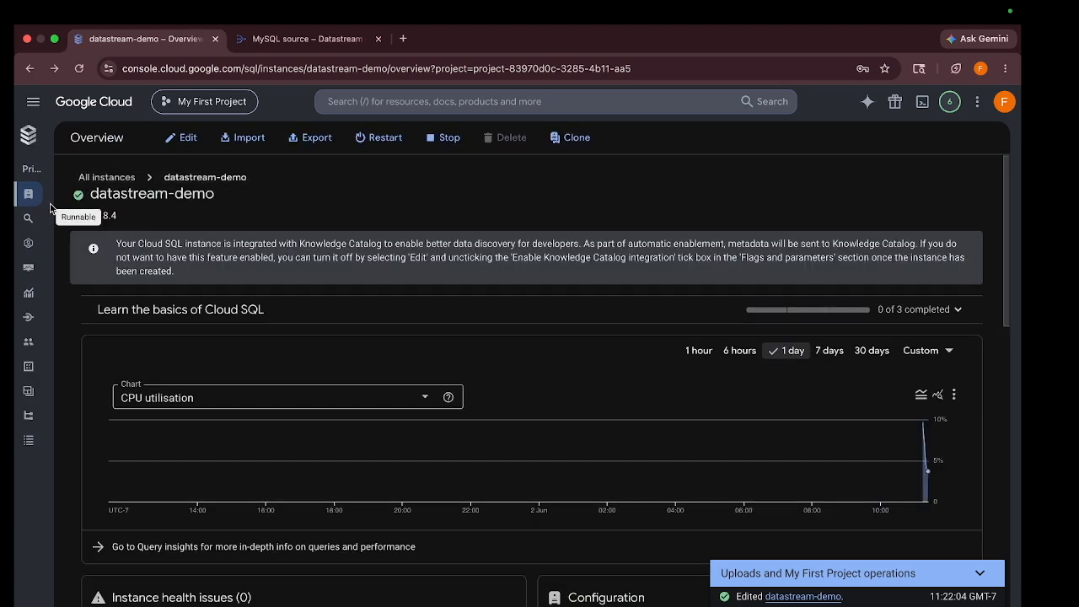
In Cloud SQL Studio, replace the old INSERT statement with the copied Datastream user SQL
{"action": "left_click", "coordinate": [24, 224]}
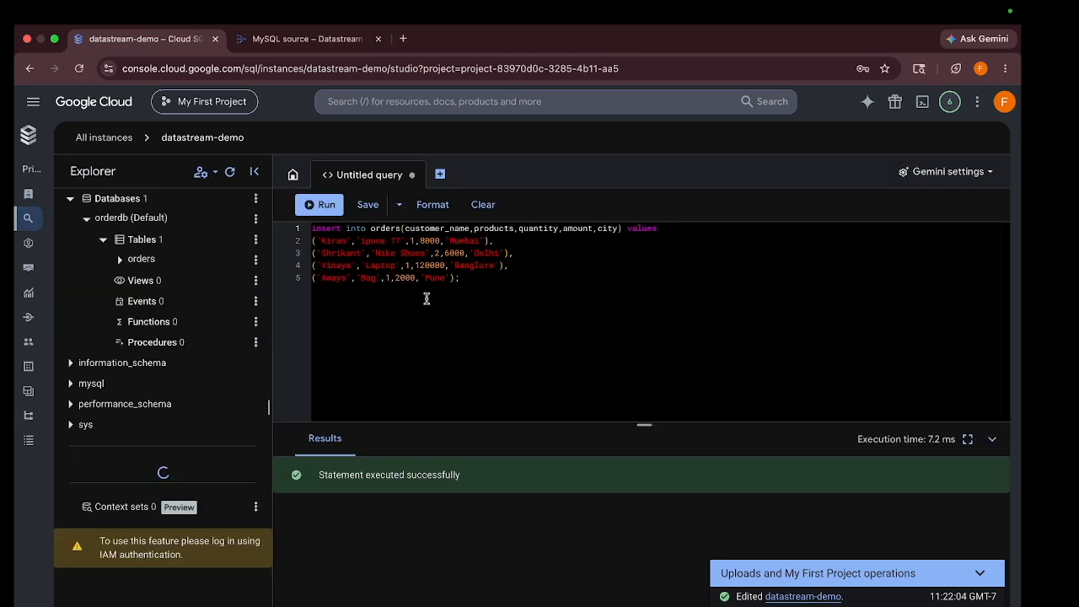
{"action": "left_click_drag", "start_coordinate": [482, 278], "coordinate": [287, 230]}
{"action": "key", "text": "BackSpace"}
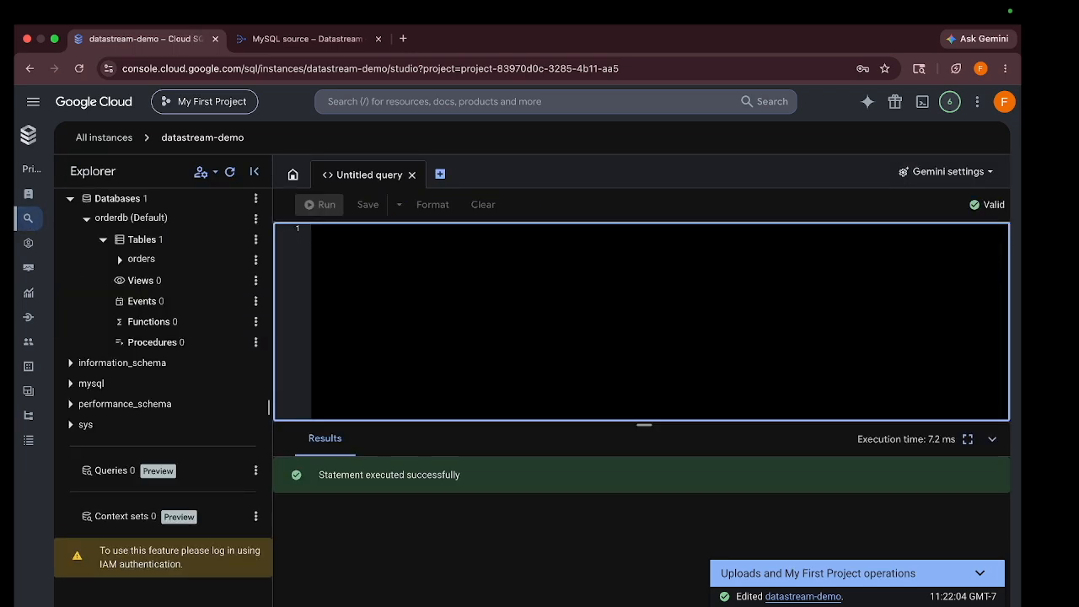
{"action": "key", "text": "super+v"}
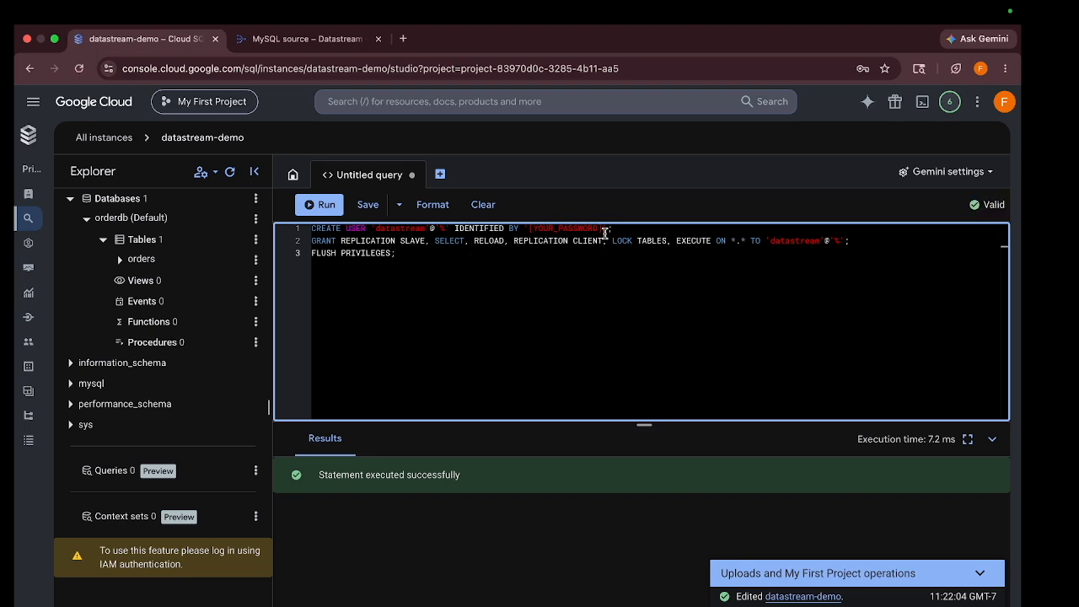
Mark the Create Datastream User step complete and close the source preparation instructions
{"action": "left_click", "coordinate": [291, 39]}
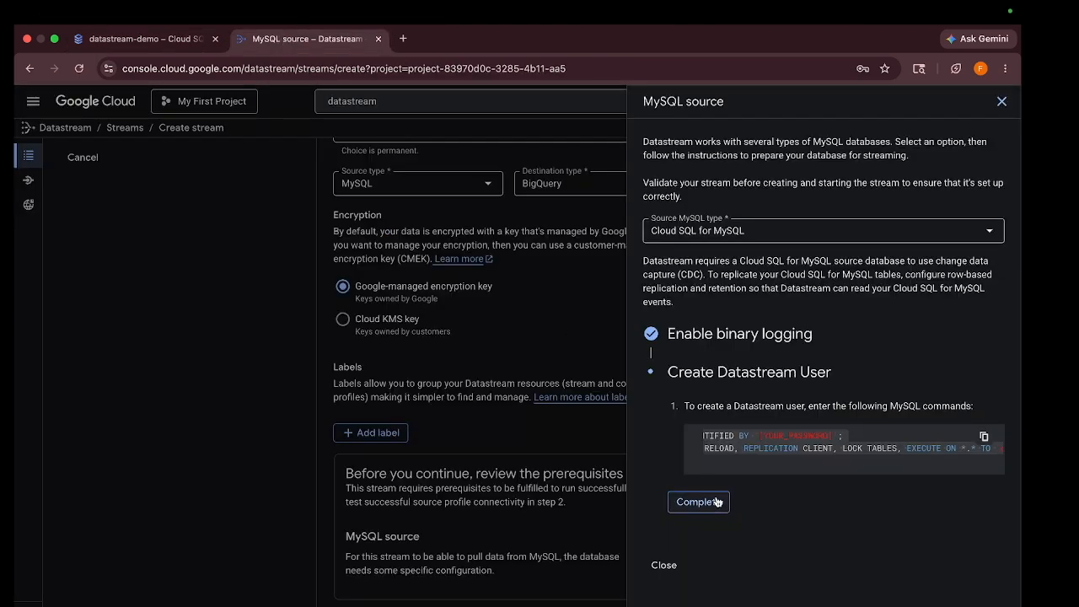
{"action": "left_click", "coordinate": [712, 502]}
{"action": "left_click", "coordinate": [665, 432]}
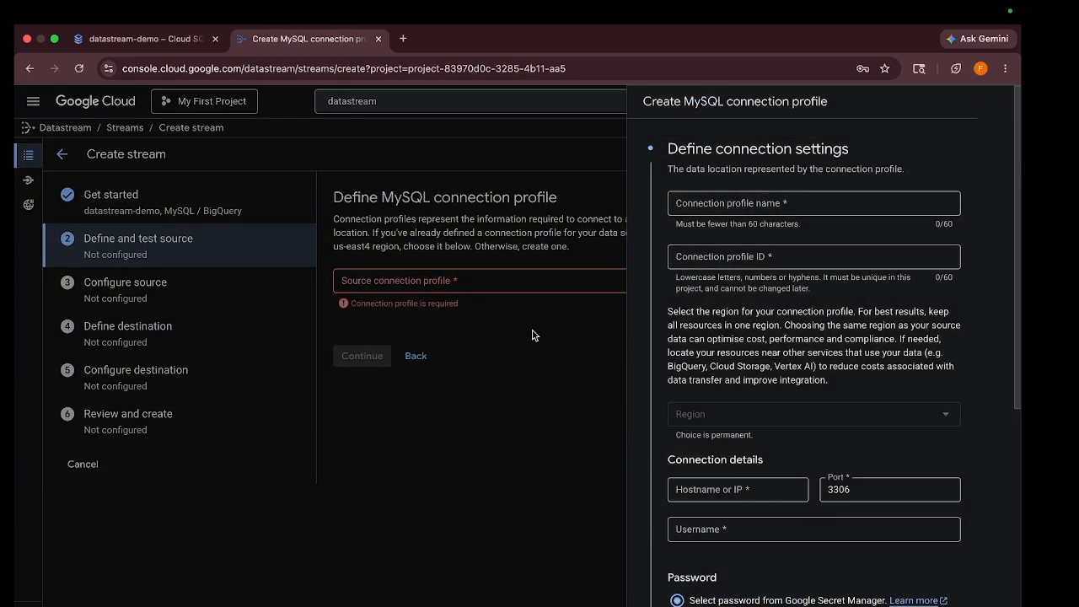
Name the MySQL connection profile datastream-demo
{"action": "left_click", "coordinate": [723, 196]}
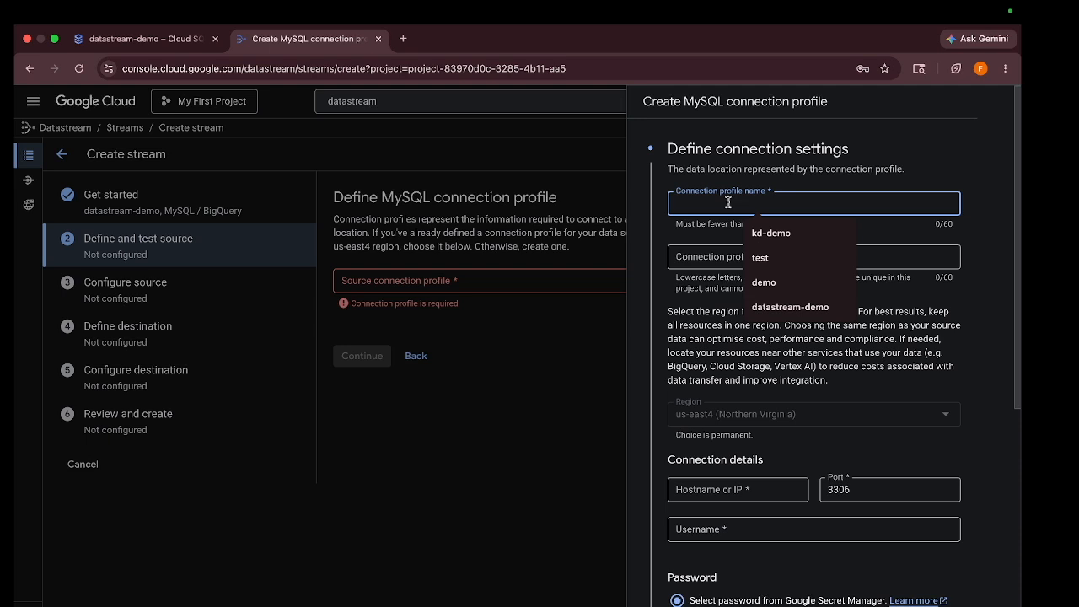
{"action": "type", "text": "dat"}
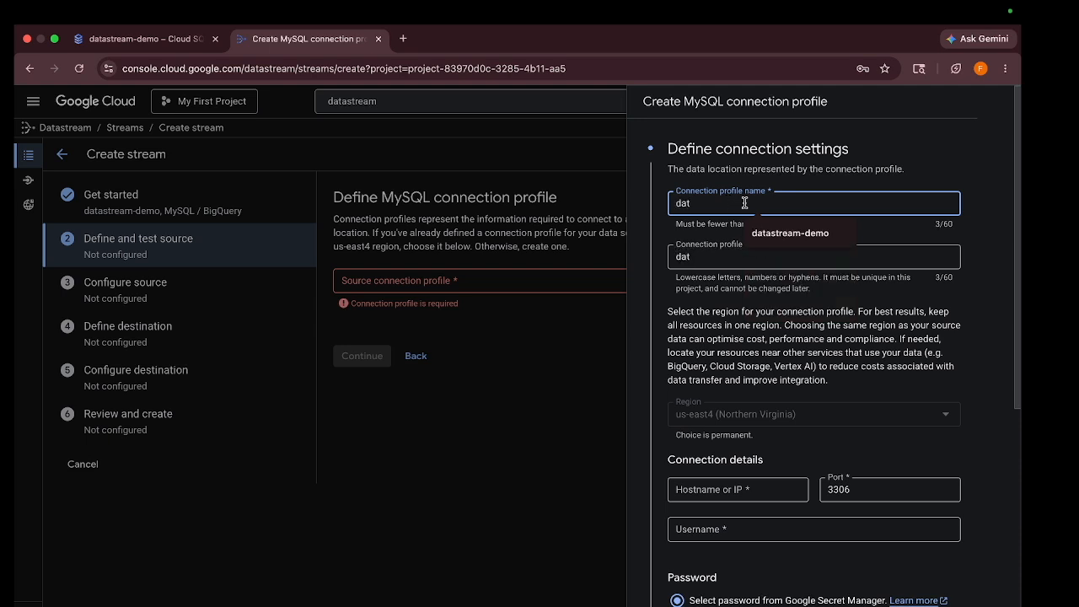
{"action": "type", "text": "a"}
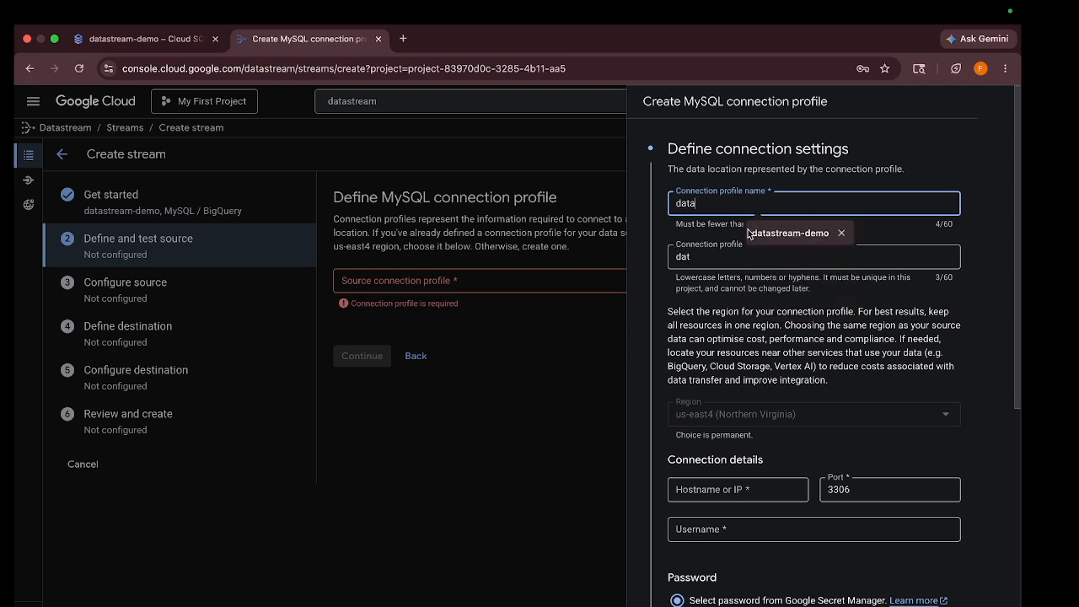
{"action": "left_click", "coordinate": [768, 234]}
{"action": "scroll", "coordinate": [771, 341], "scroll_direction": "down", "scroll_amount": 2}
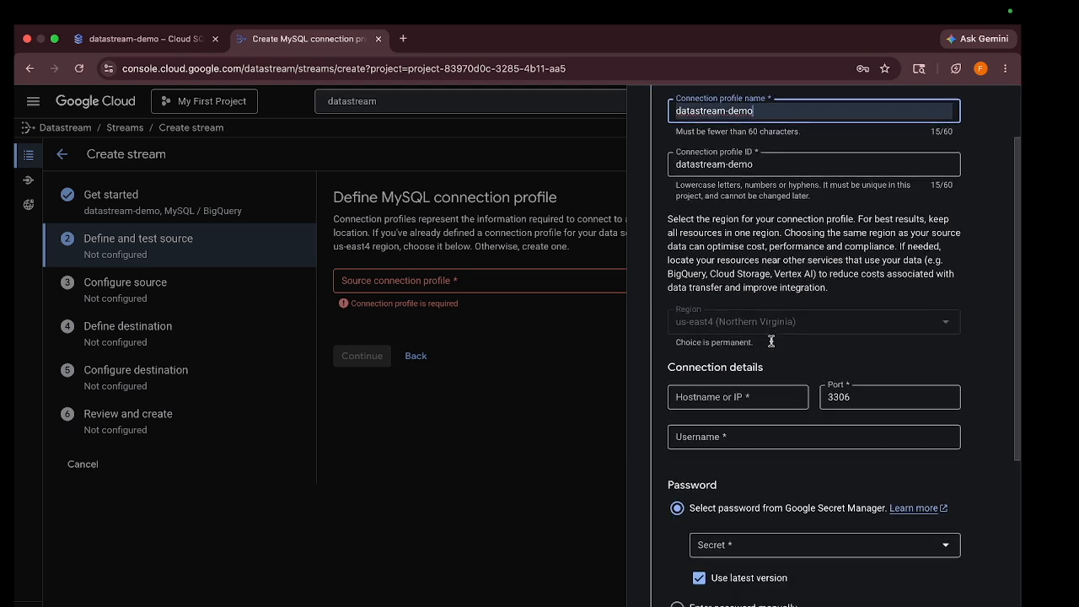
Set the profile's host to datastream-demo's public IP 34.59.171.161
{"action": "left_click", "coordinate": [732, 398]}
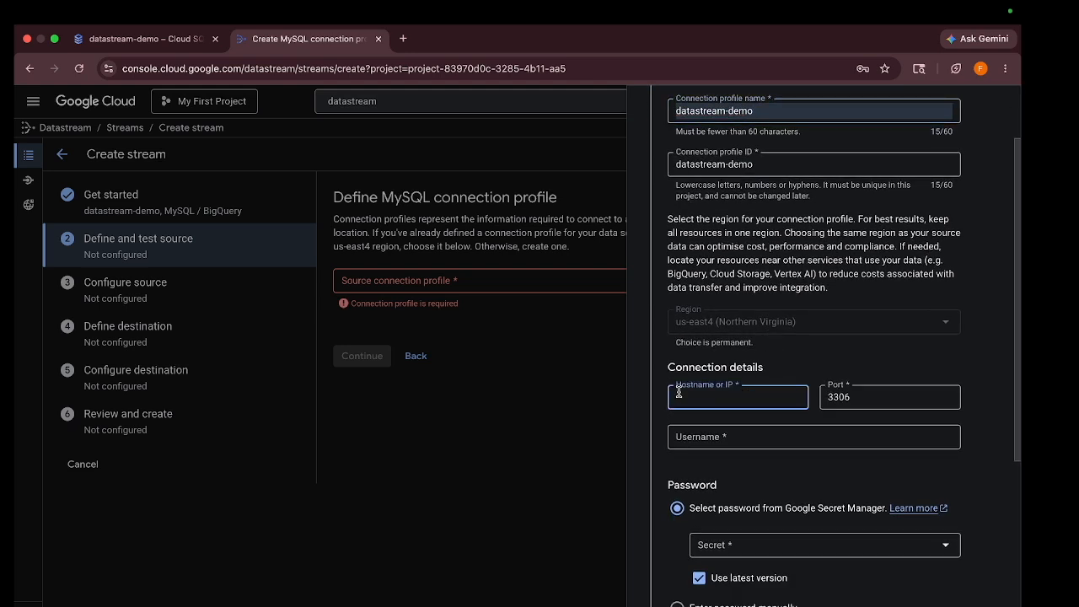
{"action": "left_click", "coordinate": [150, 41]}
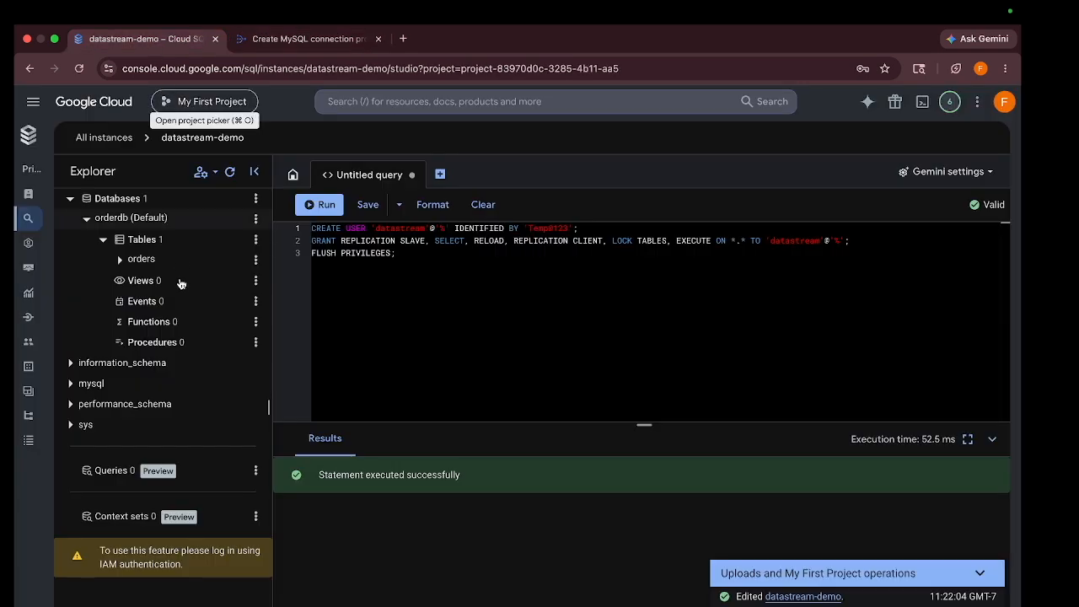
{"action": "left_click", "coordinate": [28, 136]}
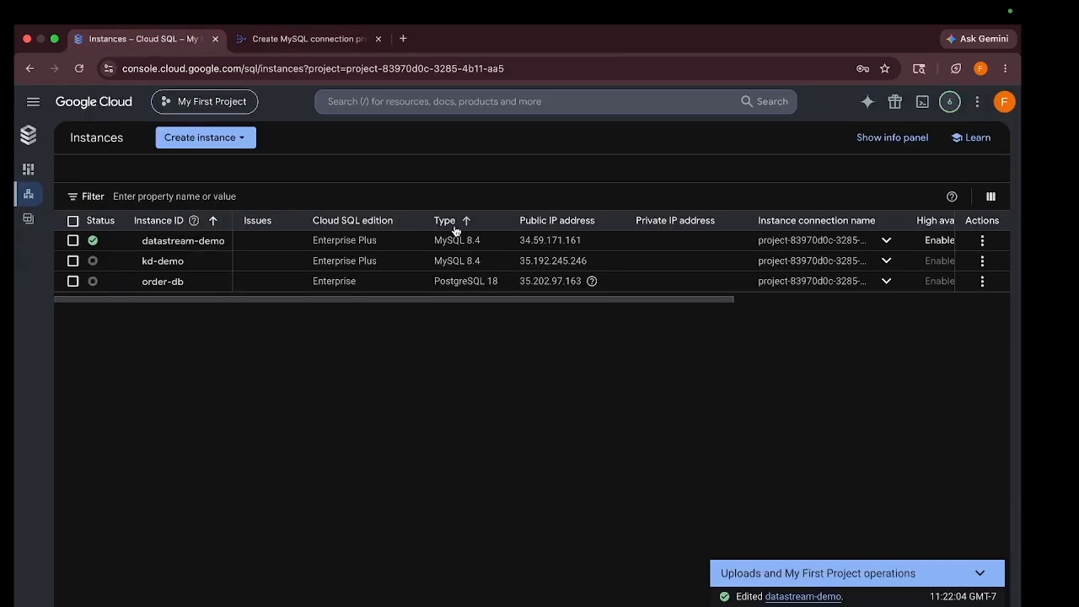
{"action": "double_click", "coordinate": [560, 241]}
{"action": "key", "text": "super+c"}
{"action": "left_click", "coordinate": [314, 42]}
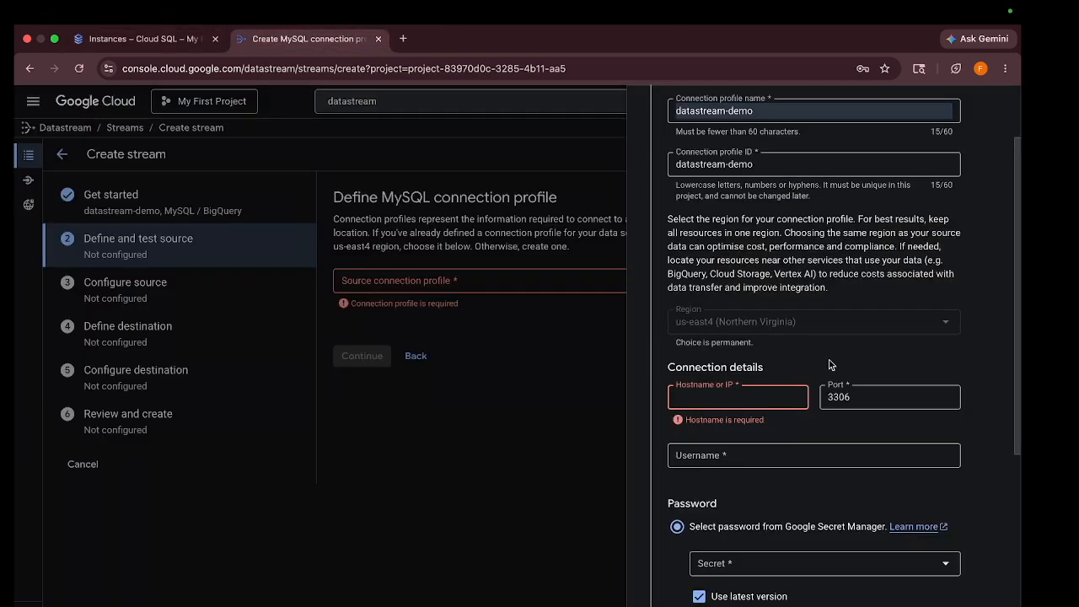
{"action": "key", "text": "super+v"}
Enter the database username and a manually entered password
{"action": "left_click", "coordinate": [747, 437]}
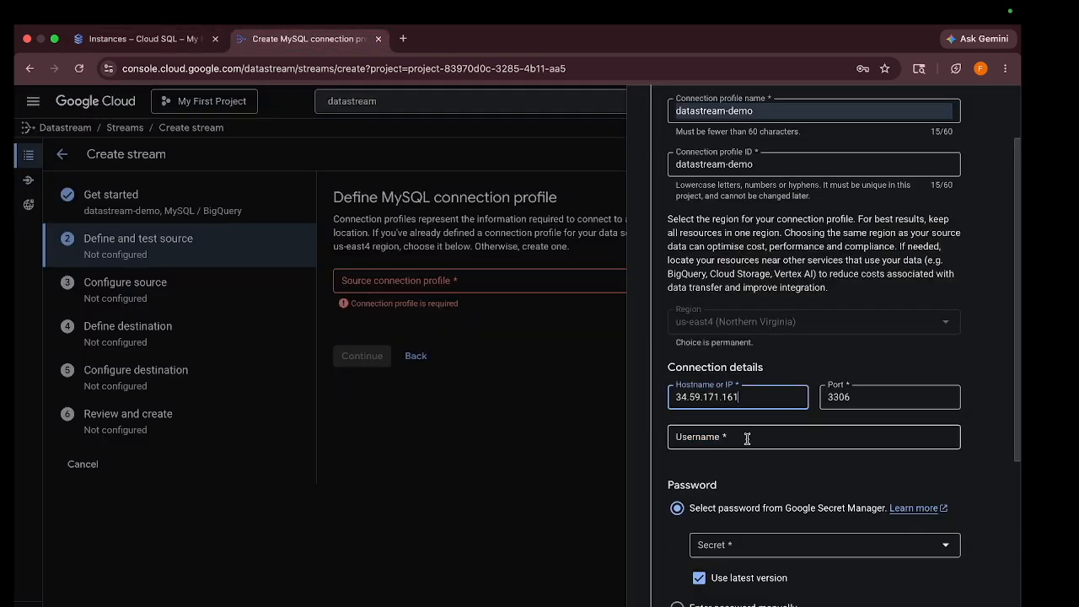
{"action": "type", "text": "kiran"}
{"action": "scroll", "coordinate": [708, 539], "scroll_direction": "down", "scroll_amount": 2}
{"action": "left_click", "coordinate": [676, 527]}
{"action": "scroll", "coordinate": [722, 514], "scroll_direction": "down", "scroll_amount": 1}
{"action": "left_click", "coordinate": [734, 439]}
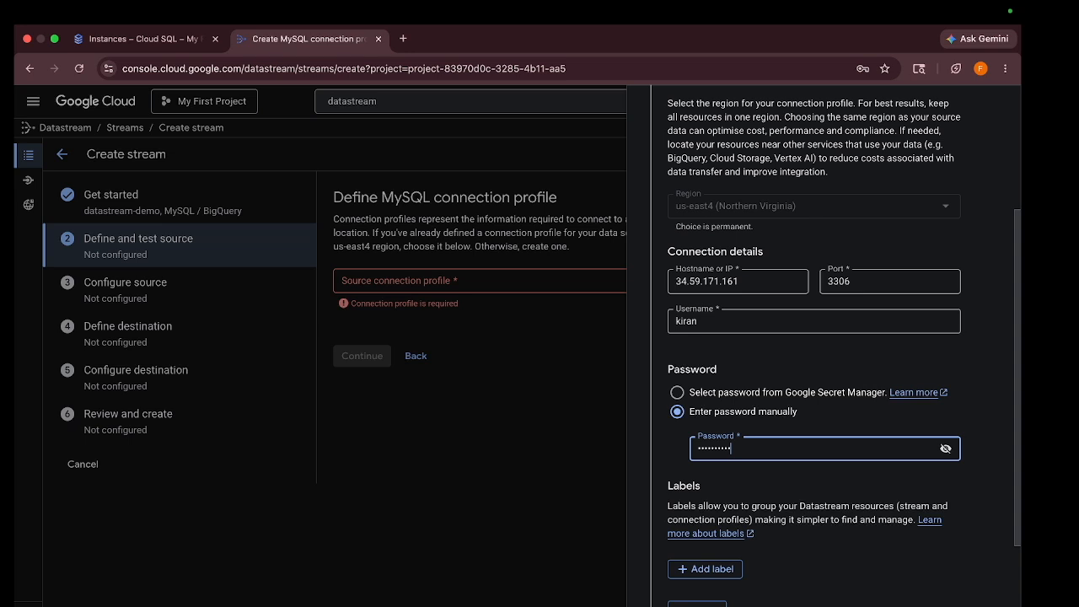
{"action": "scroll", "coordinate": [671, 547], "scroll_direction": "down", "scroll_amount": 1}
{"action": "left_click", "coordinate": [690, 580]}
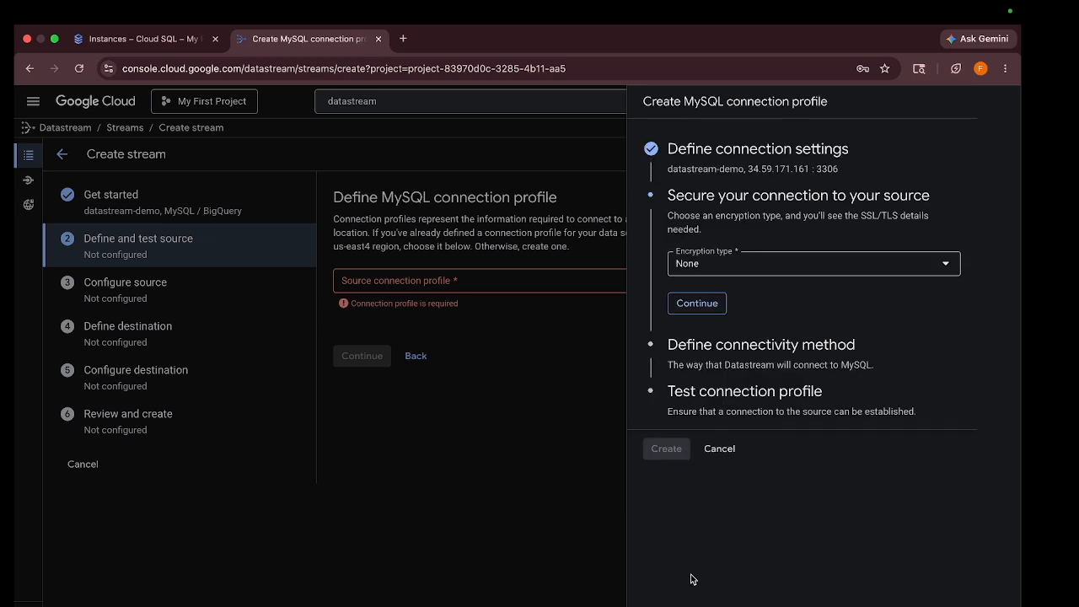
Set encryption to None and connectivity to IP allowlisting, copying the first Datastream allowlist IP
{"action": "left_click", "coordinate": [731, 260]}
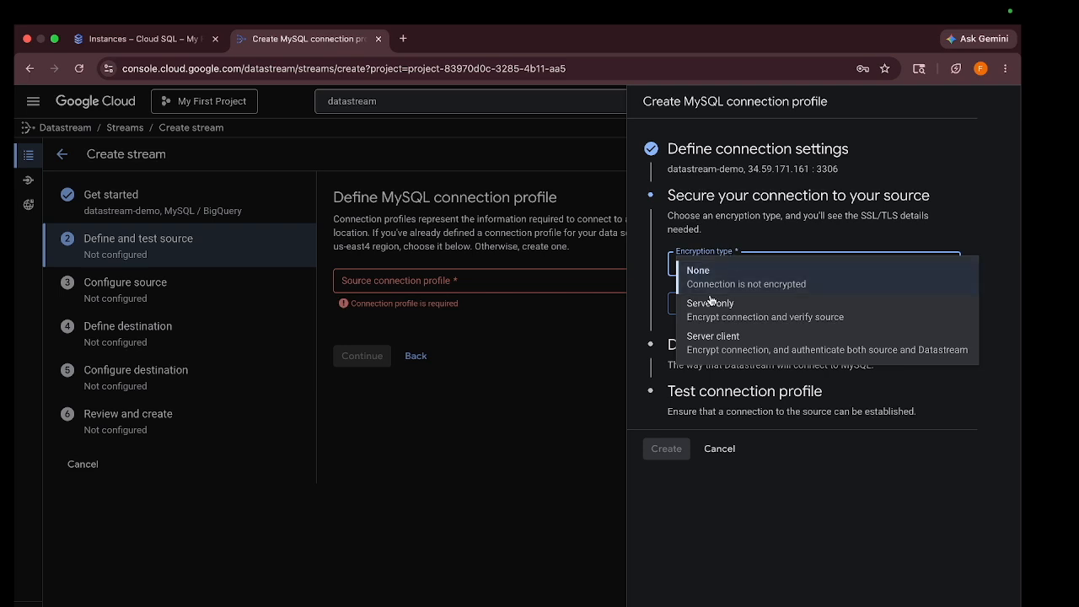
{"action": "left_click", "coordinate": [675, 317]}
{"action": "left_click", "coordinate": [690, 313]}
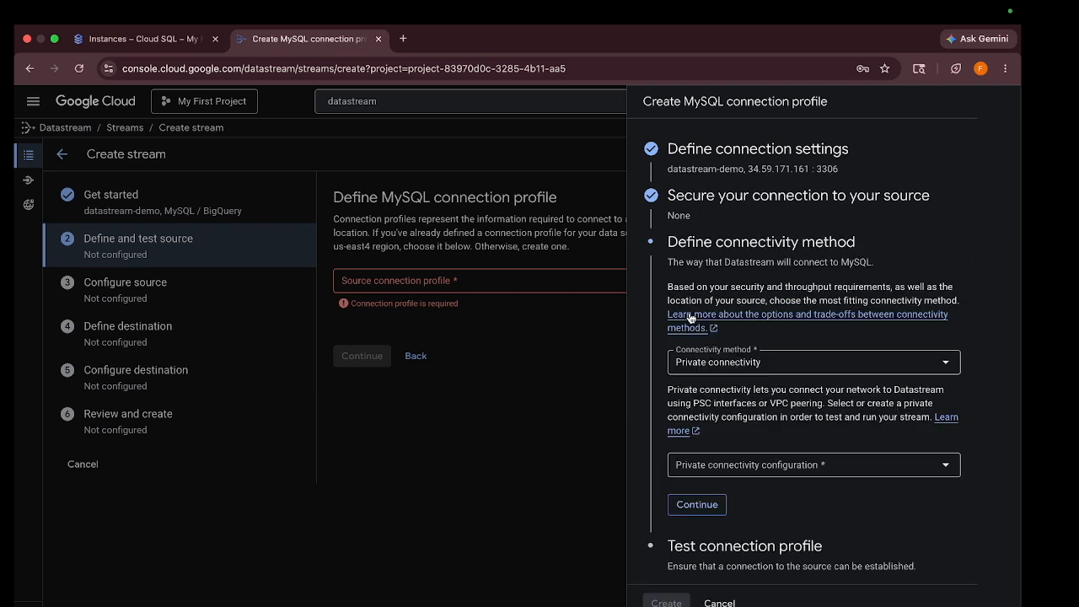
{"action": "left_click", "coordinate": [716, 362]}
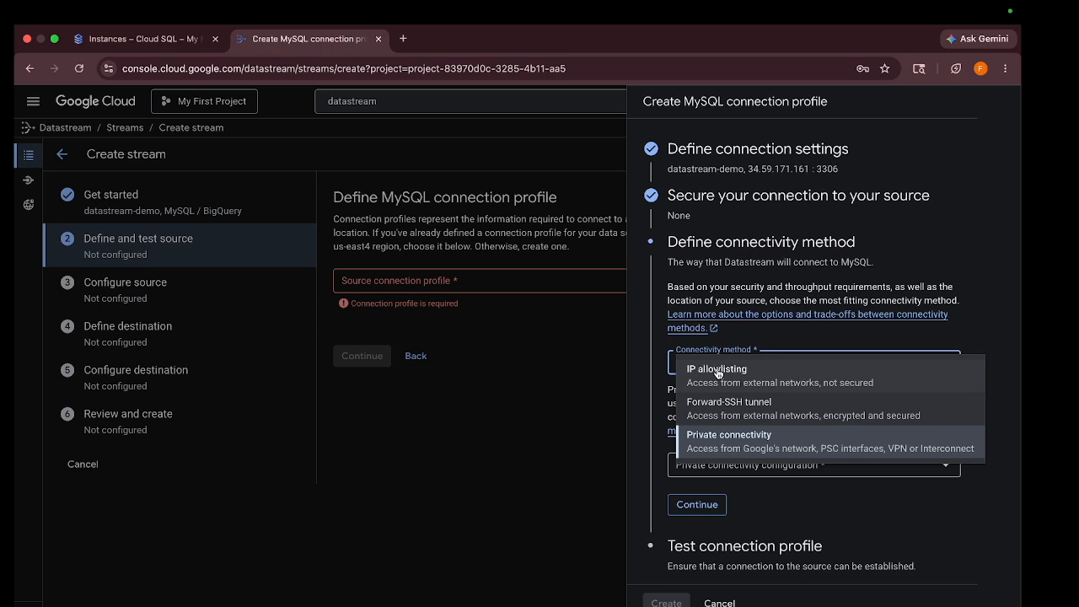
{"action": "left_click", "coordinate": [717, 368]}
{"action": "scroll", "coordinate": [719, 392], "scroll_direction": "down", "scroll_amount": 1}
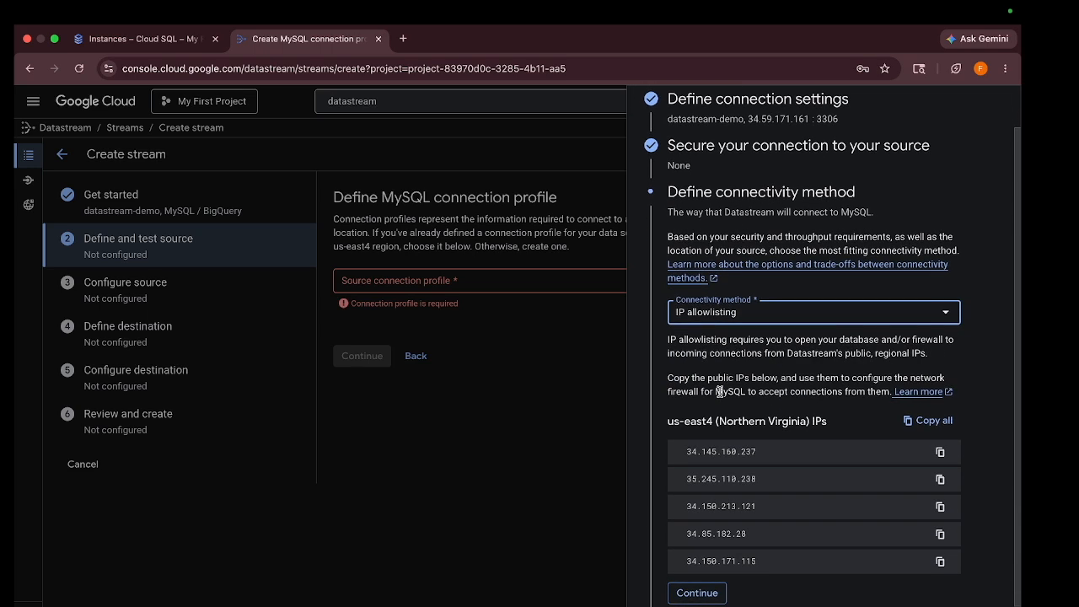
{"action": "scroll", "coordinate": [814, 445], "scroll_direction": "down", "scroll_amount": 1}
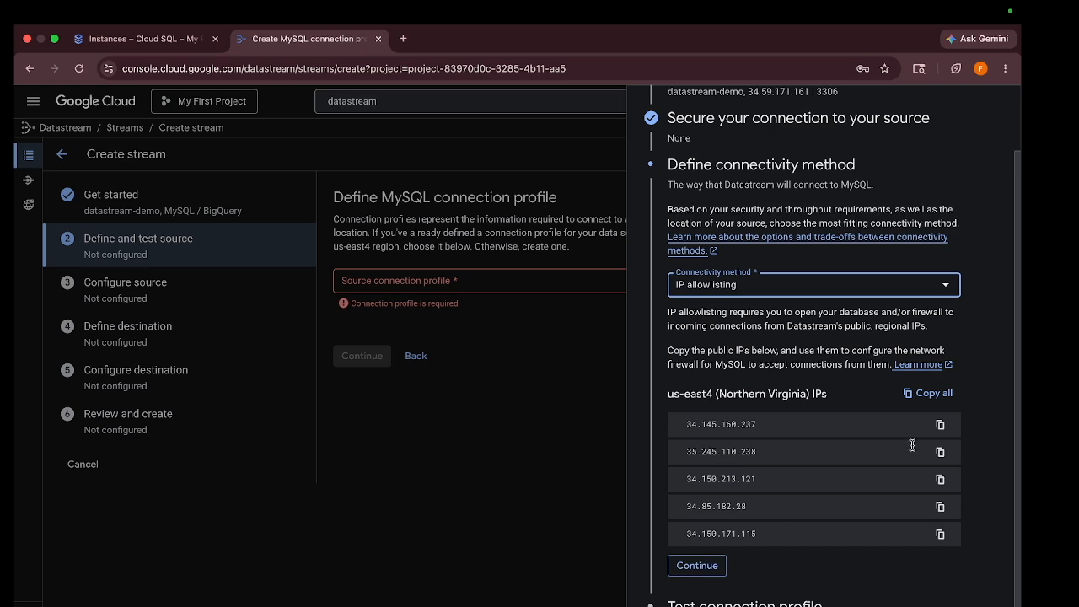
{"action": "left_click", "coordinate": [939, 427]}
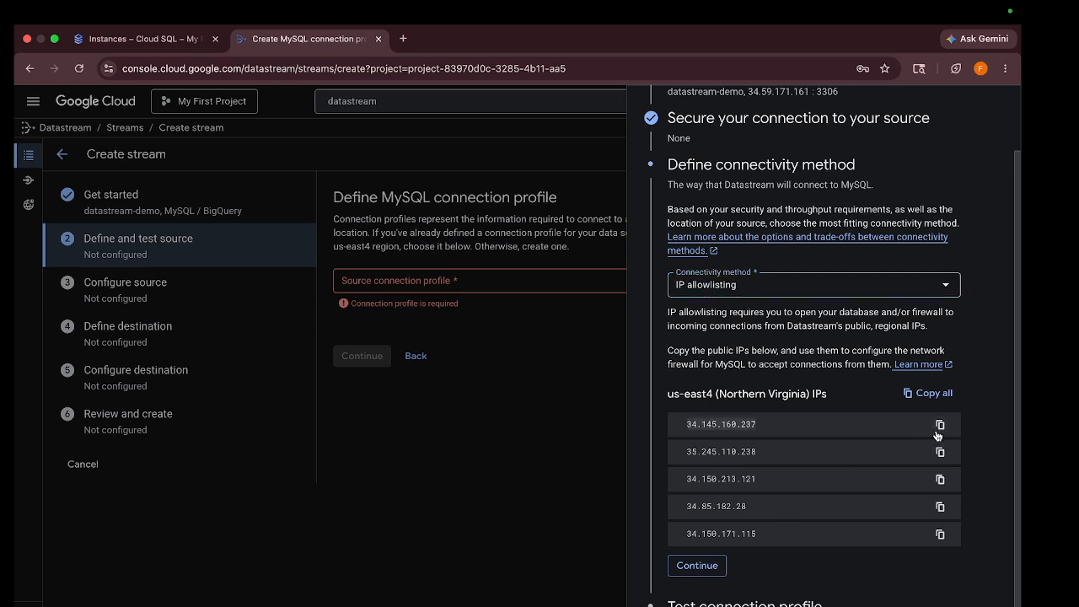
{"action": "left_click", "coordinate": [102, 40]}
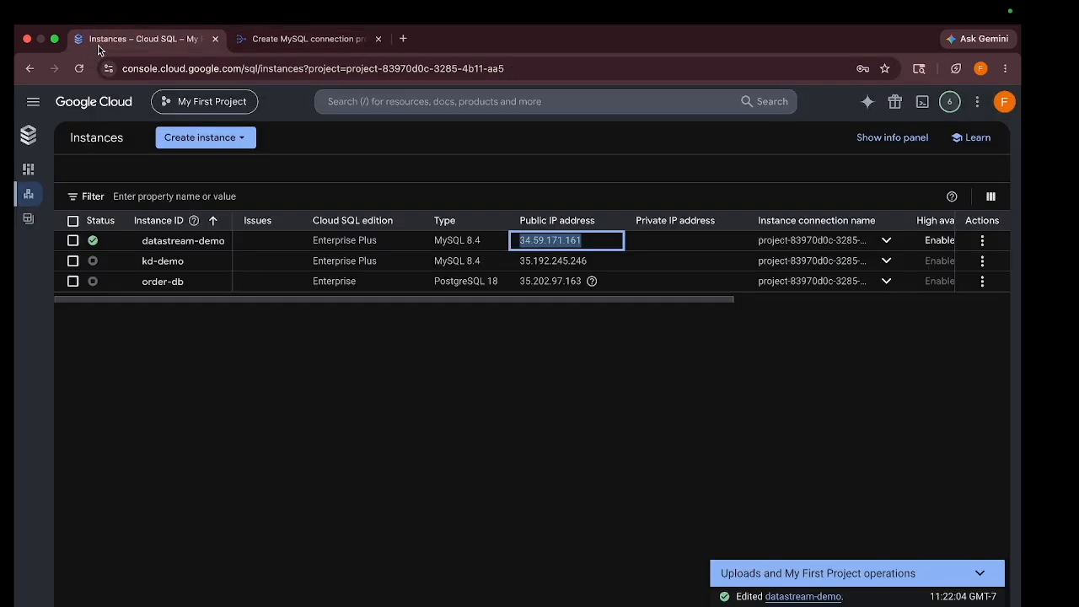
Add authorised network ds1 with IP 34.145.160.237 in datastream-demo's networking settings
{"action": "left_click", "coordinate": [166, 244]}
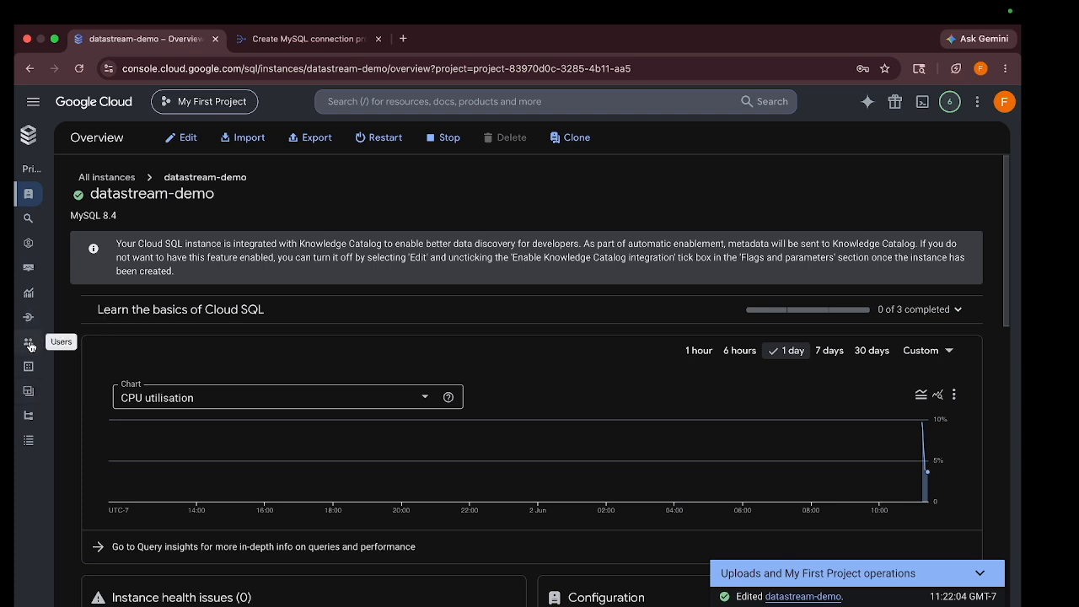
{"action": "left_click", "coordinate": [30, 316]}
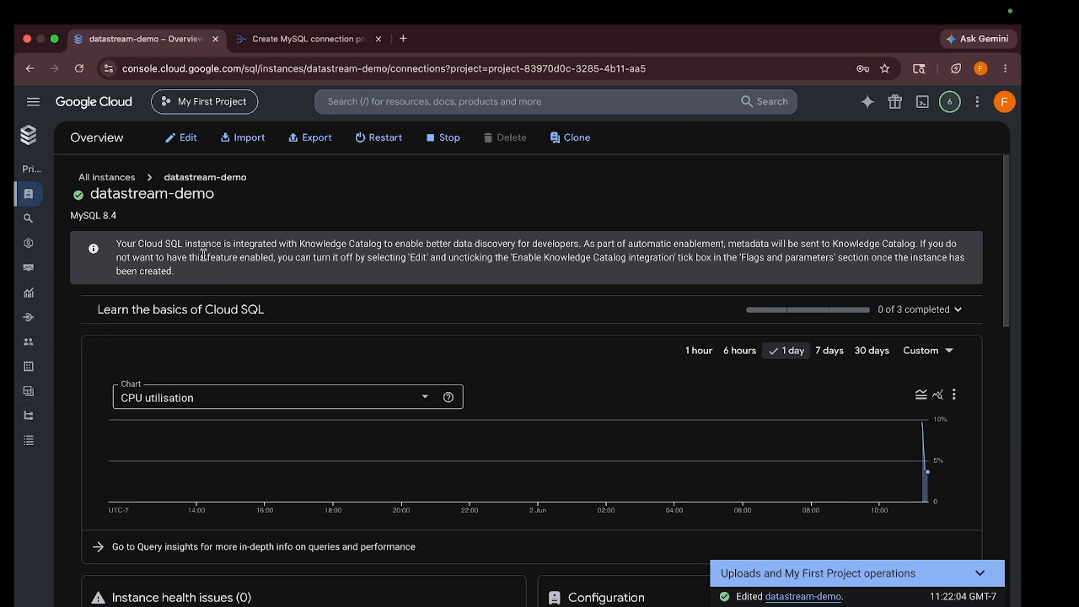
{"action": "left_click", "coordinate": [183, 251]}
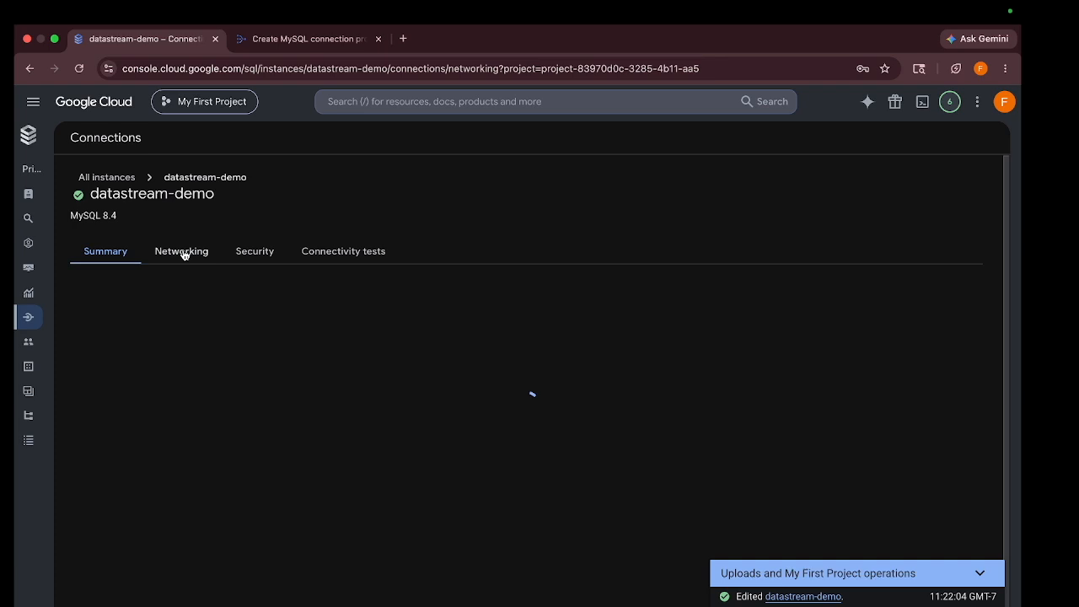
{"action": "scroll", "coordinate": [140, 411], "scroll_direction": "down", "scroll_amount": 5}
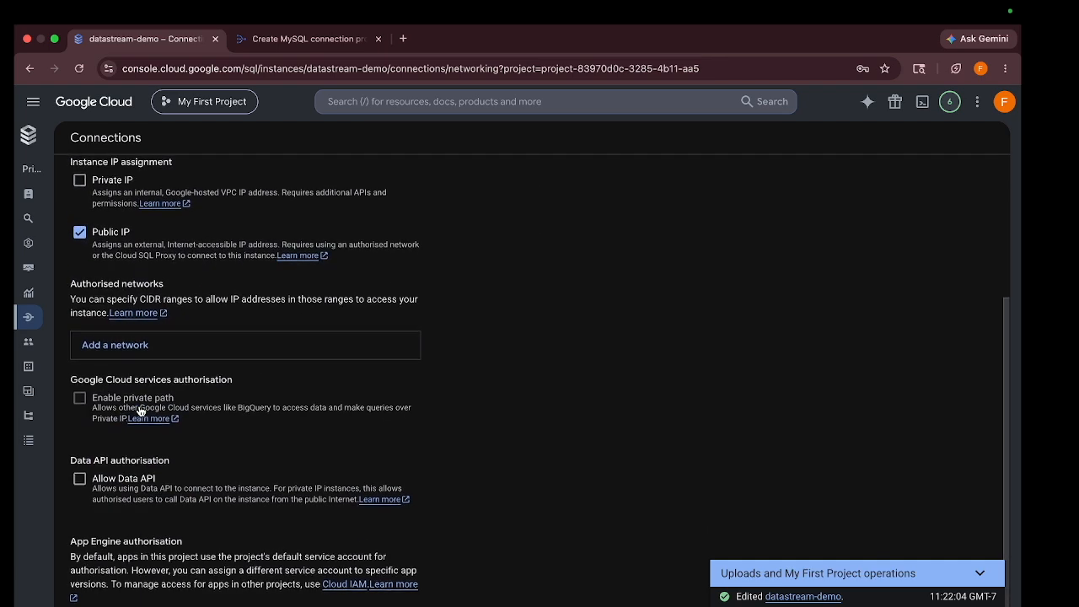
{"action": "left_click", "coordinate": [127, 357]}
{"action": "left_click", "coordinate": [125, 396]}
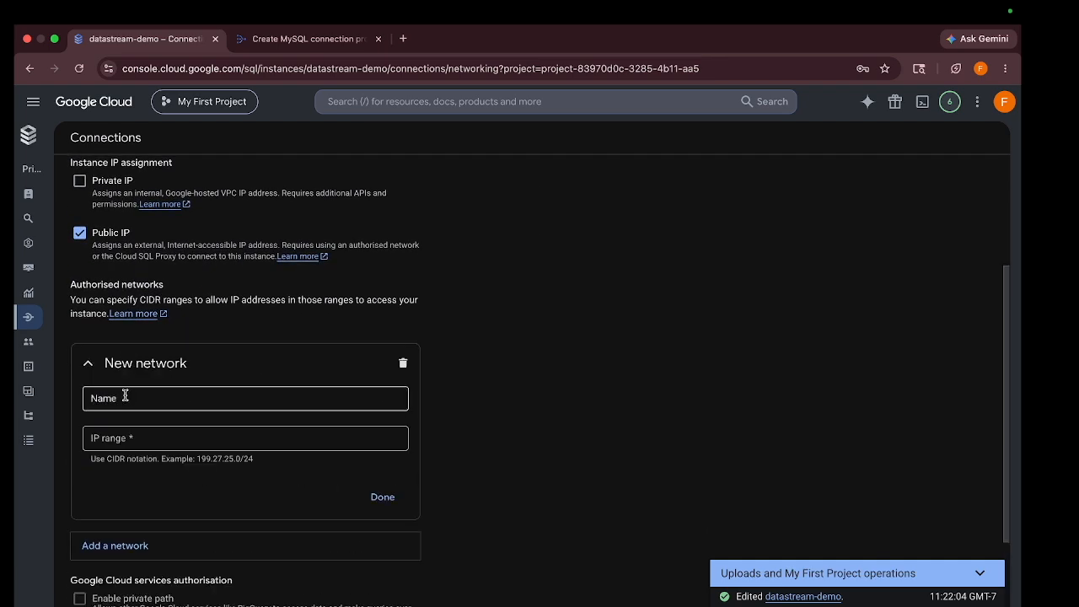
{"action": "left_click", "coordinate": [126, 440]}
{"action": "key", "text": "super+v"}
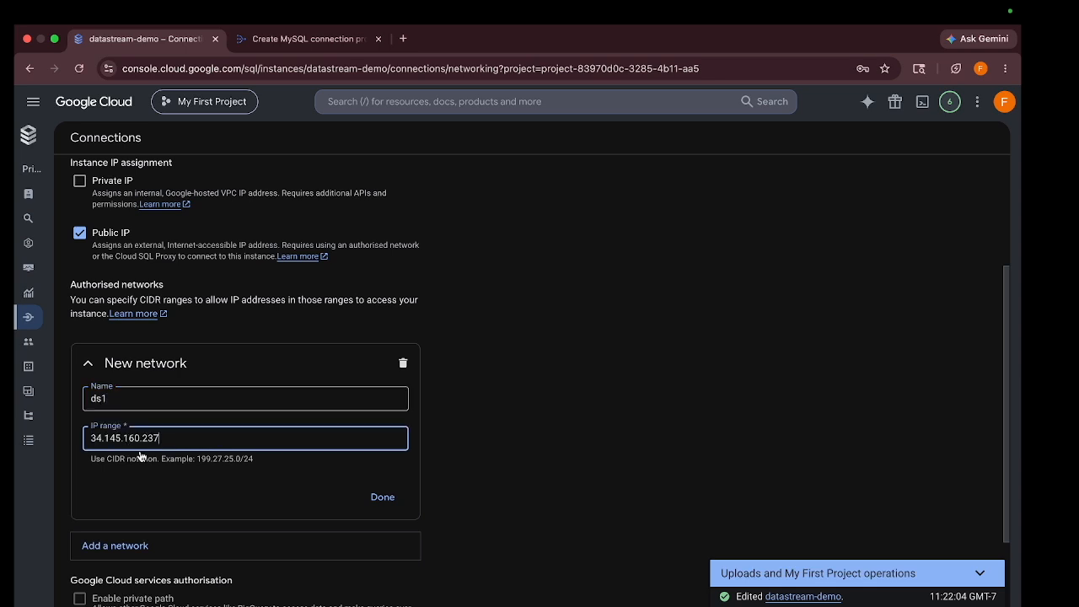
{"action": "left_click", "coordinate": [390, 498]}
Add authorised network ds2 with IP 35.245.110.238
{"action": "left_click", "coordinate": [125, 375]}
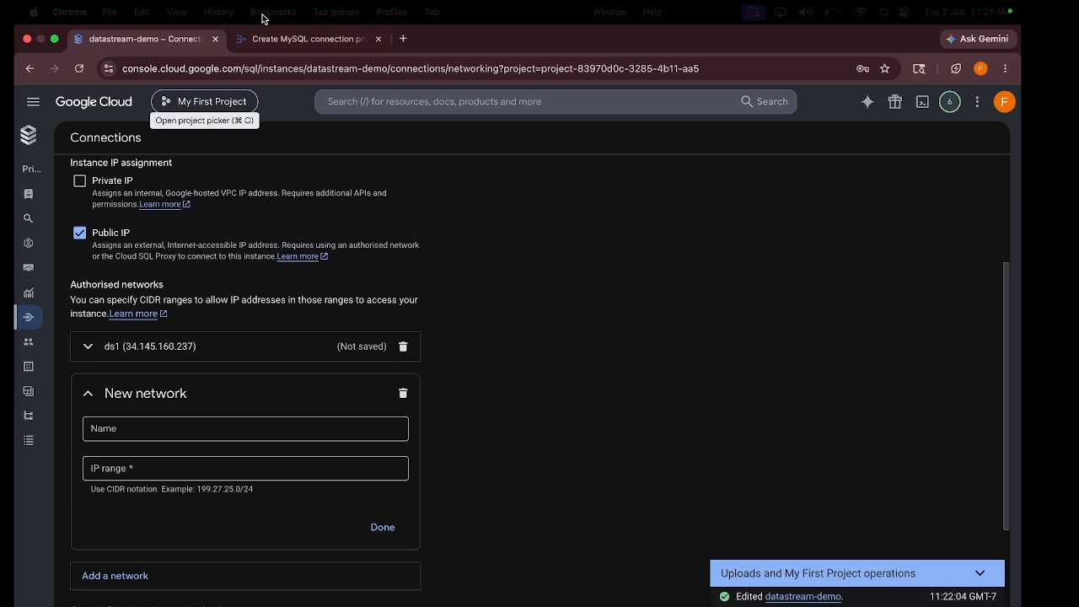
{"action": "left_click", "coordinate": [308, 39]}
{"action": "left_click", "coordinate": [940, 452]}
{"action": "left_click", "coordinate": [145, 42]}
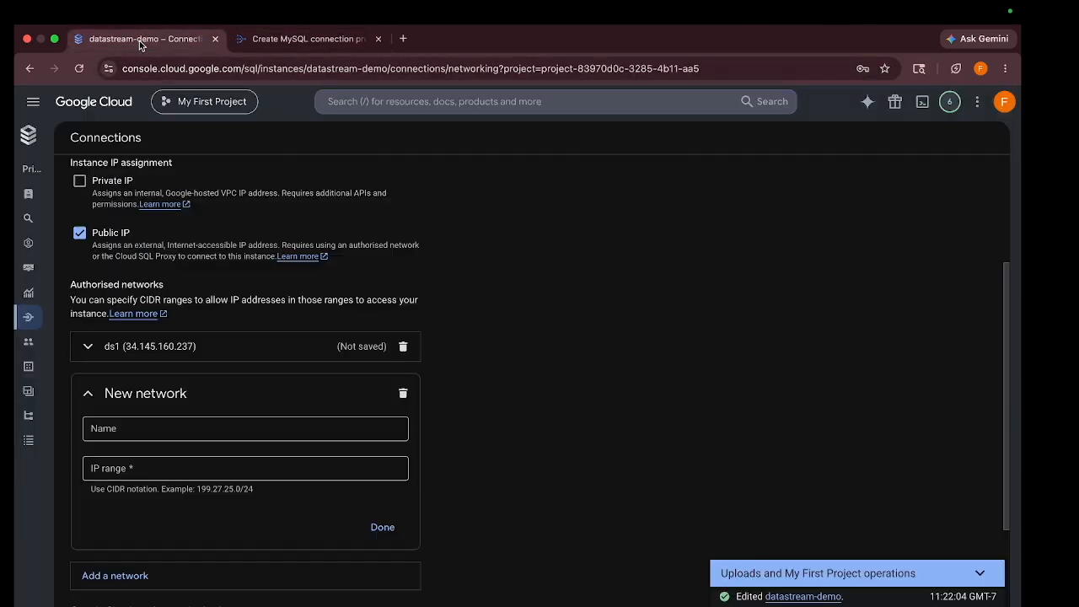
{"action": "left_click", "coordinate": [148, 436]}
{"action": "type", "text": "ds2"}
{"action": "left_click", "coordinate": [140, 467]}
{"action": "key", "text": "super+v"}
Add authorised network ds4 with IP 34.85.182.28
{"action": "key", "text": "ctrl+Tab"}
{"action": "left_click", "coordinate": [940, 506]}
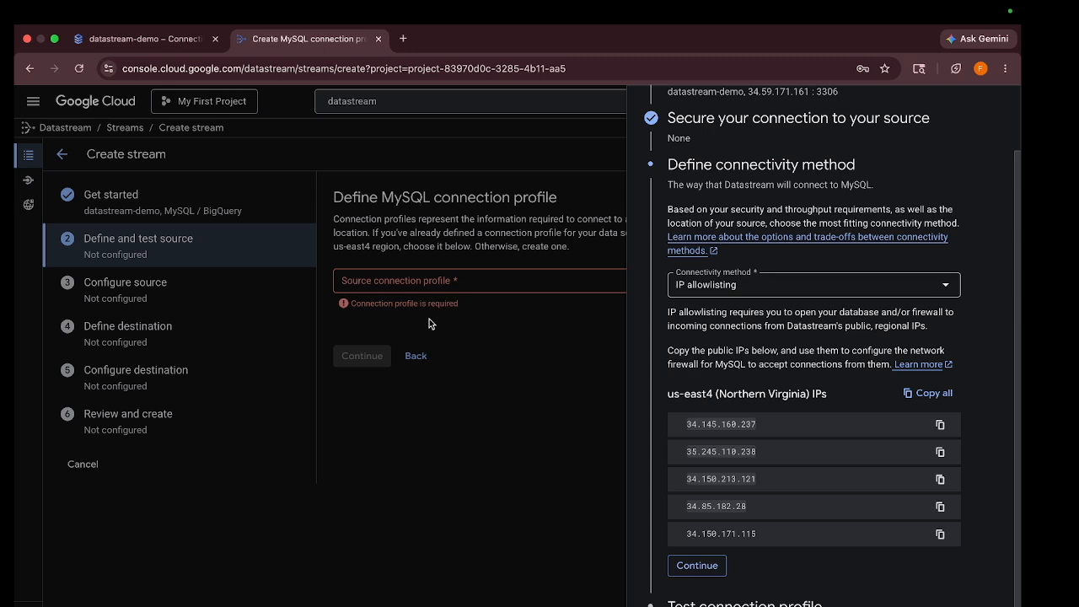
{"action": "left_click", "coordinate": [143, 39]}
{"action": "left_click", "coordinate": [194, 487]}
{"action": "type", "text": "ds4"}
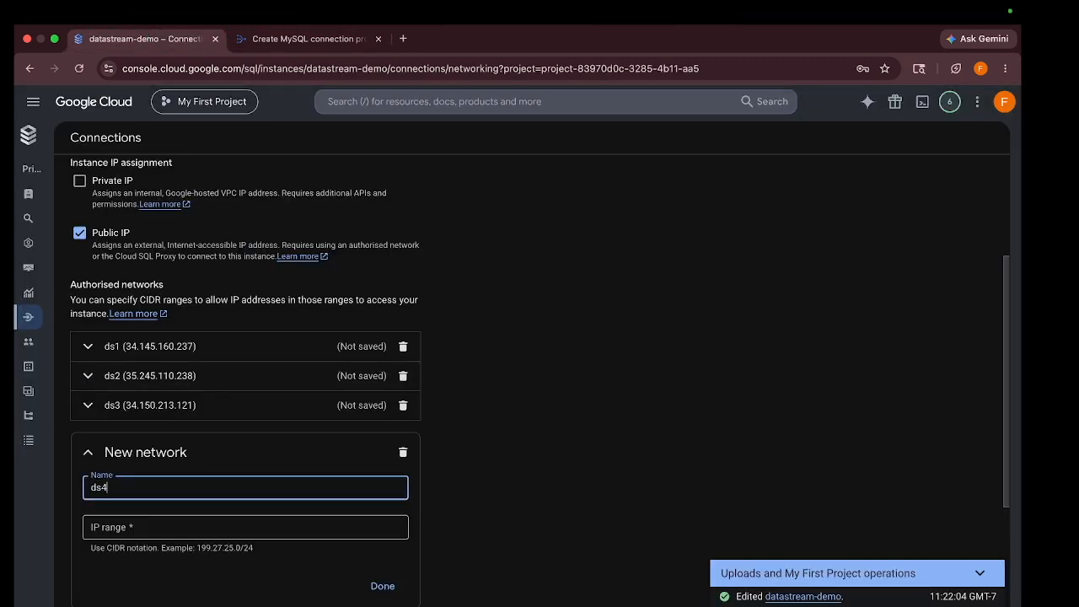
{"action": "left_click", "coordinate": [164, 529]}
{"action": "key", "text": "ctrl+v"}
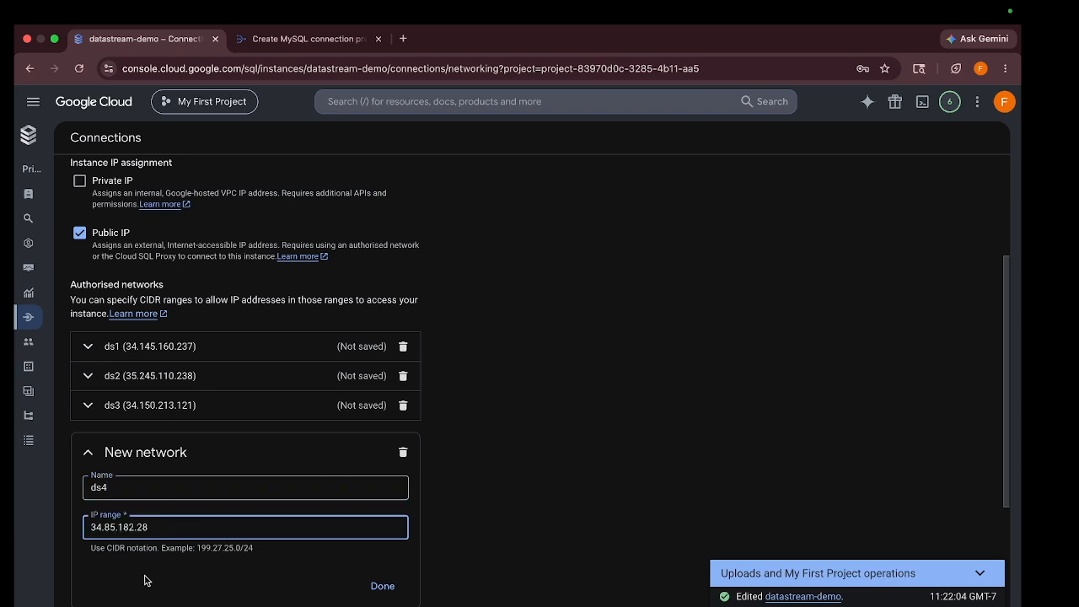
{"action": "left_click", "coordinate": [379, 585]}
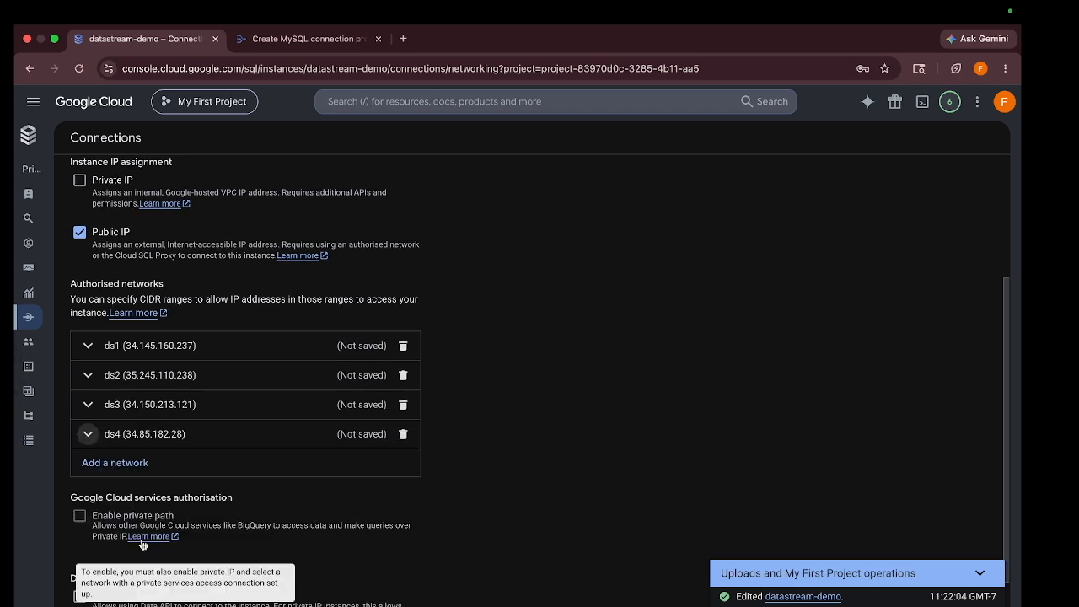
Add authorised network ds5 with IP 34.150.171.115
{"action": "left_click", "coordinate": [134, 462]}
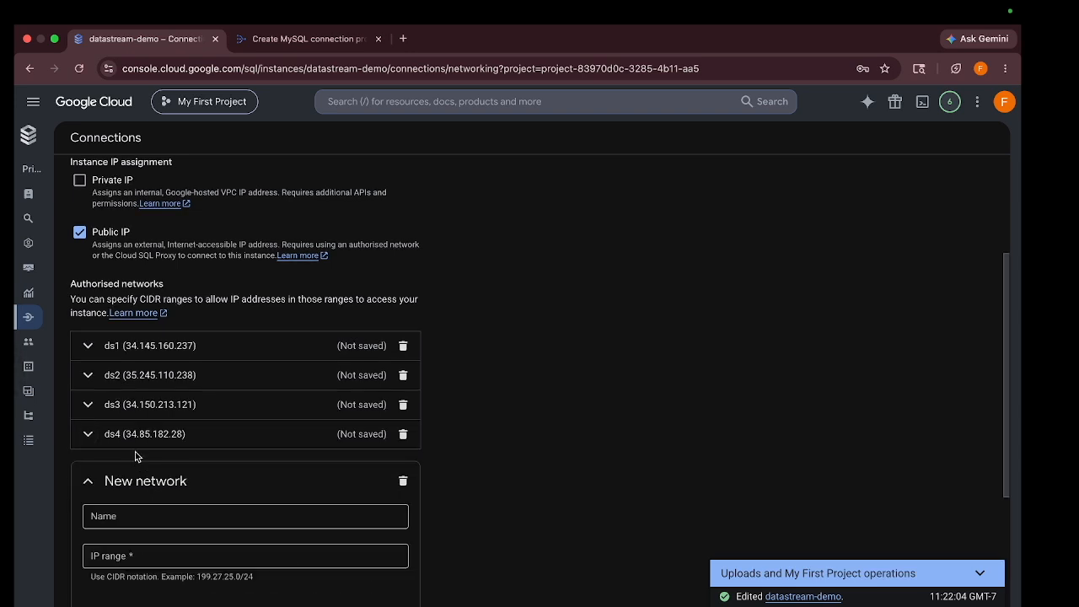
{"action": "left_click", "coordinate": [262, 40]}
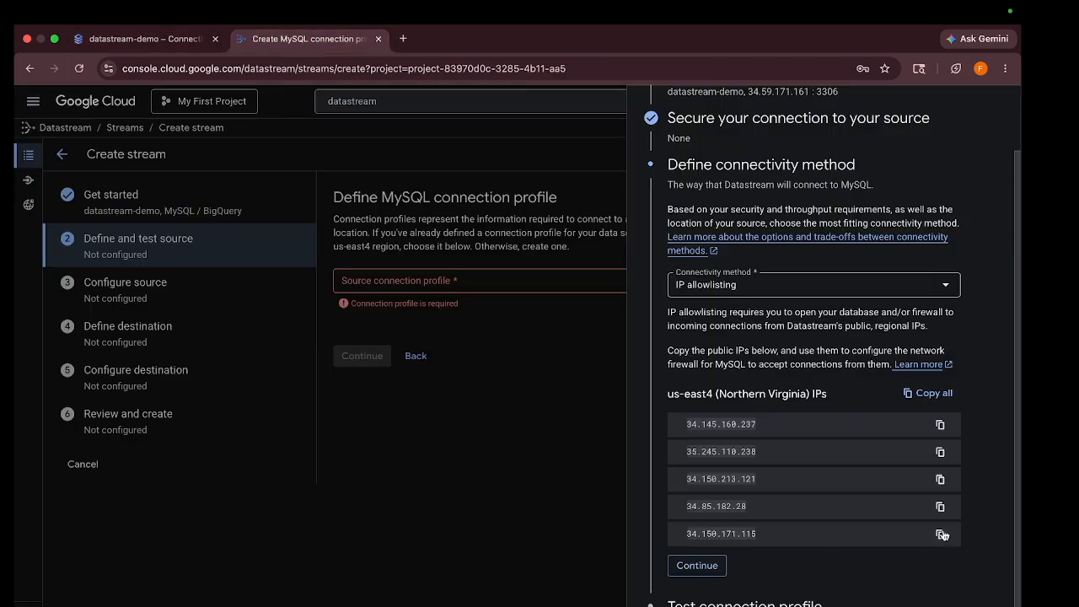
{"action": "left_click", "coordinate": [159, 36]}
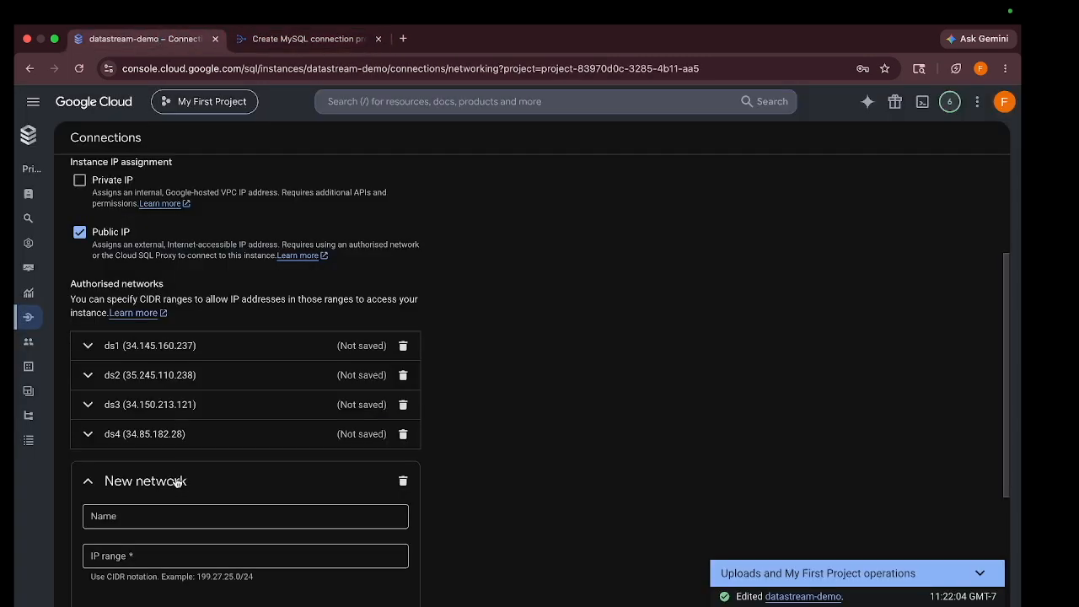
{"action": "left_click", "coordinate": [146, 511]}
{"action": "type", "text": "ds"}
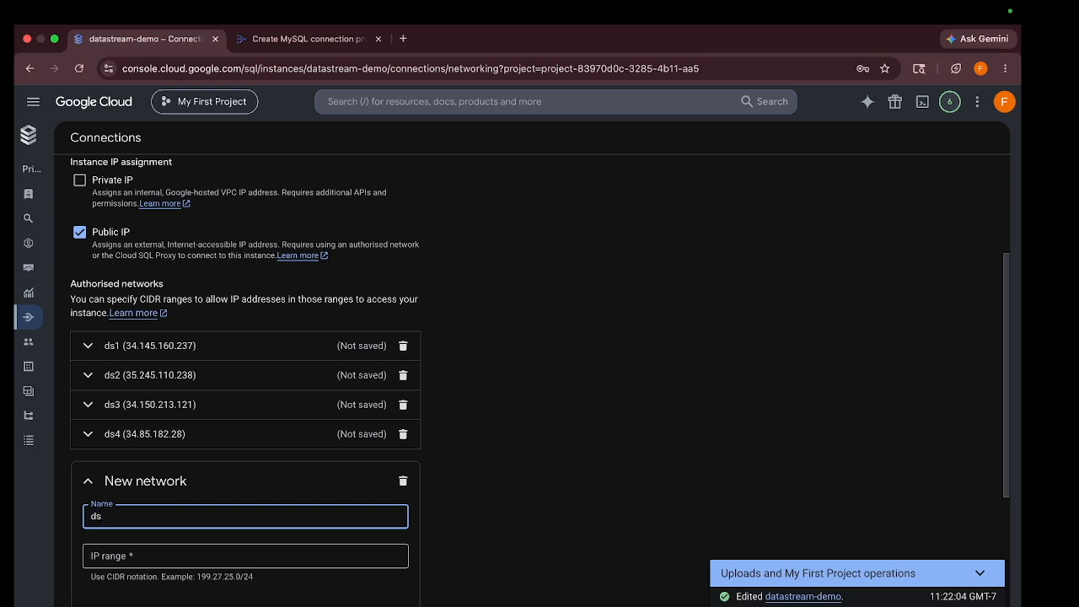
{"action": "type", "text": "5"}
{"action": "left_click", "coordinate": [147, 556]}
{"action": "key", "text": "super+v"}
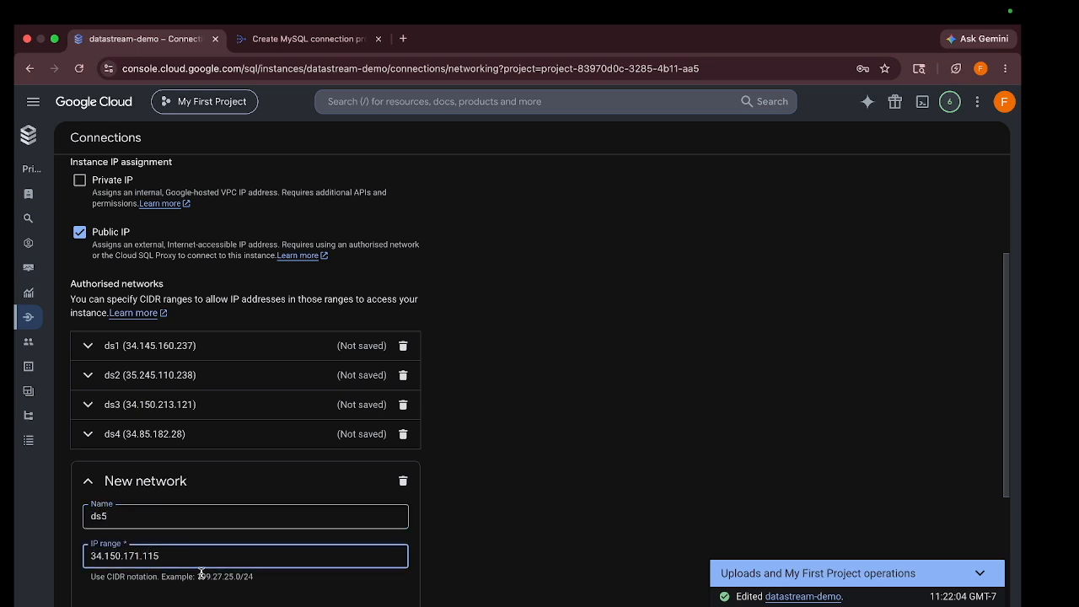
{"action": "scroll", "coordinate": [294, 576], "scroll_direction": "down", "scroll_amount": 2}
{"action": "left_click", "coordinate": [380, 539]}
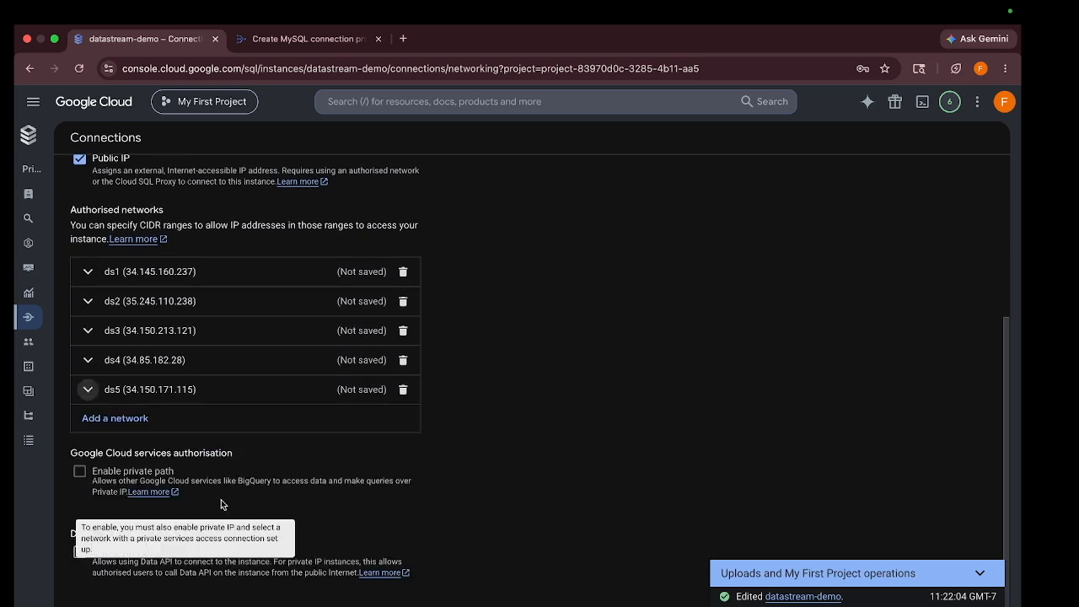
{"action": "scroll", "coordinate": [221, 504], "scroll_direction": "down", "scroll_amount": 2}
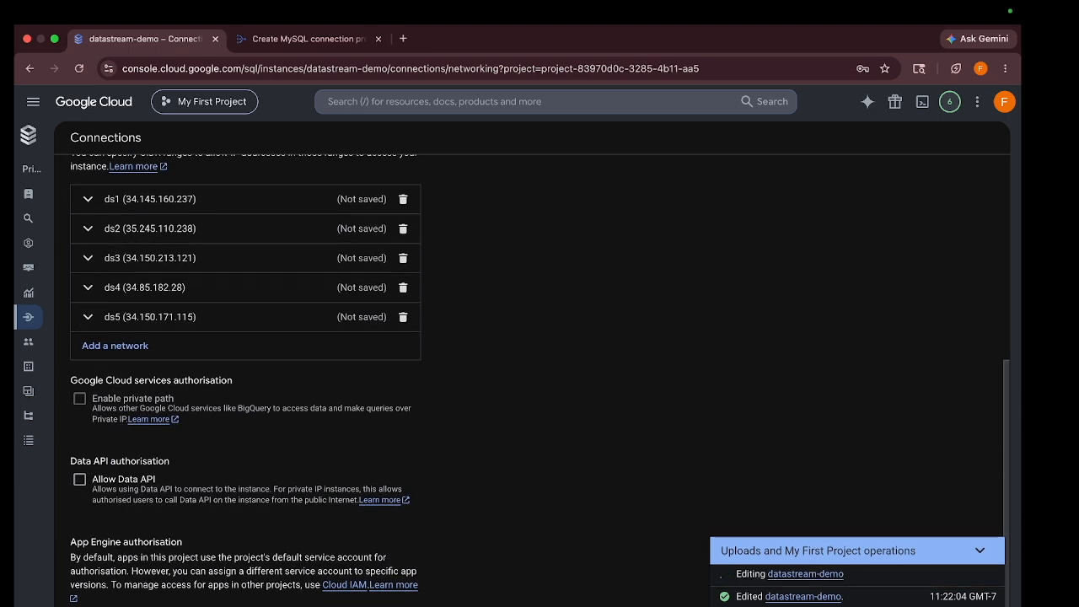
{"action": "key", "text": "ctrl+Tab"}
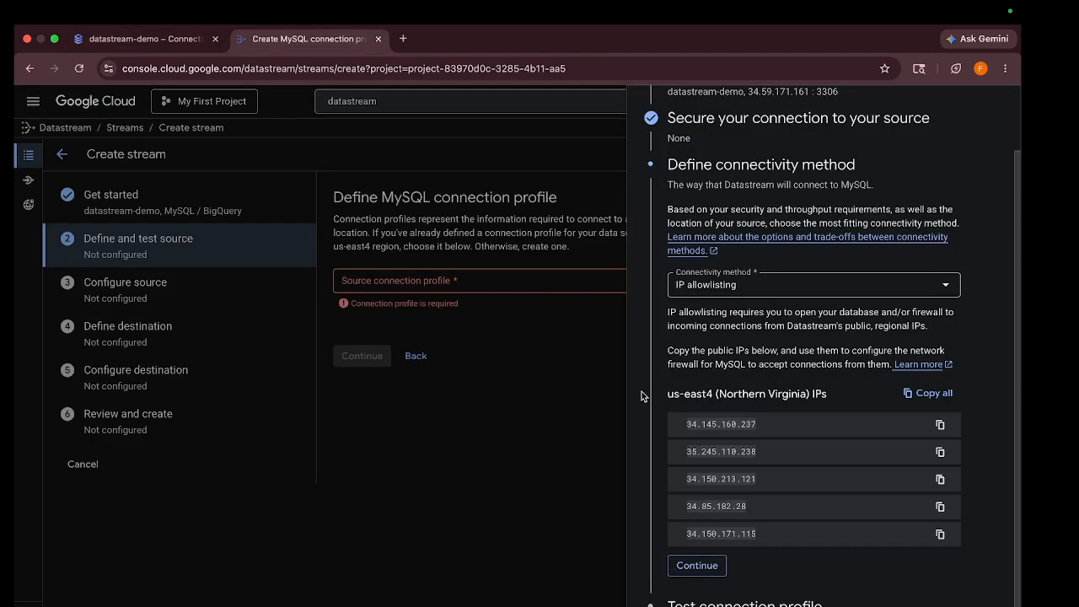
Run the connectivity test on the datastream-demo MySQL profile and create it once the test passes
{"action": "left_click", "coordinate": [690, 563]}
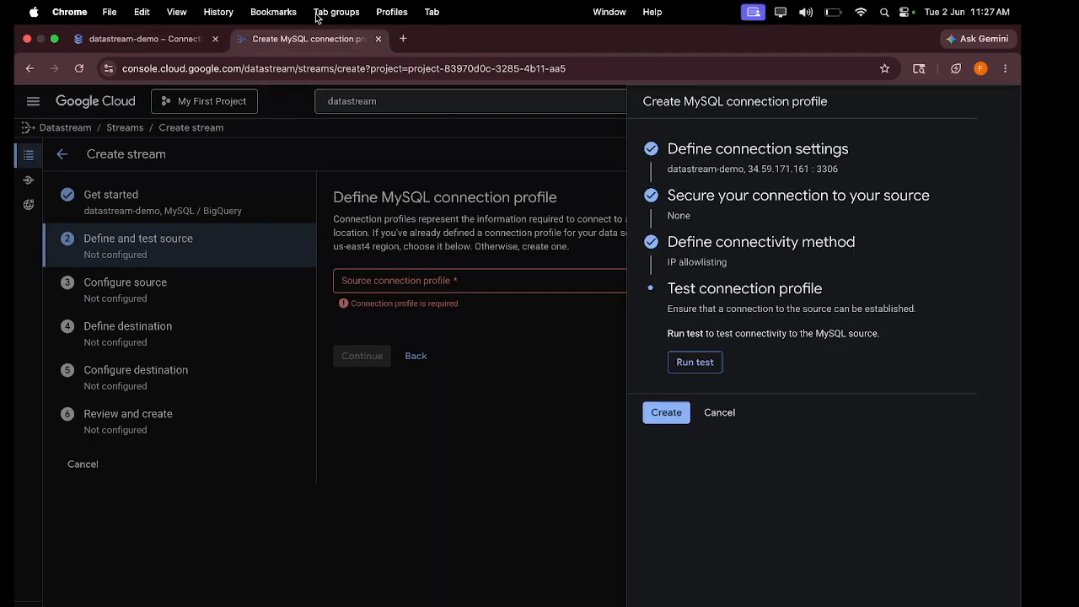
{"action": "key", "text": "ctrl+Tab"}
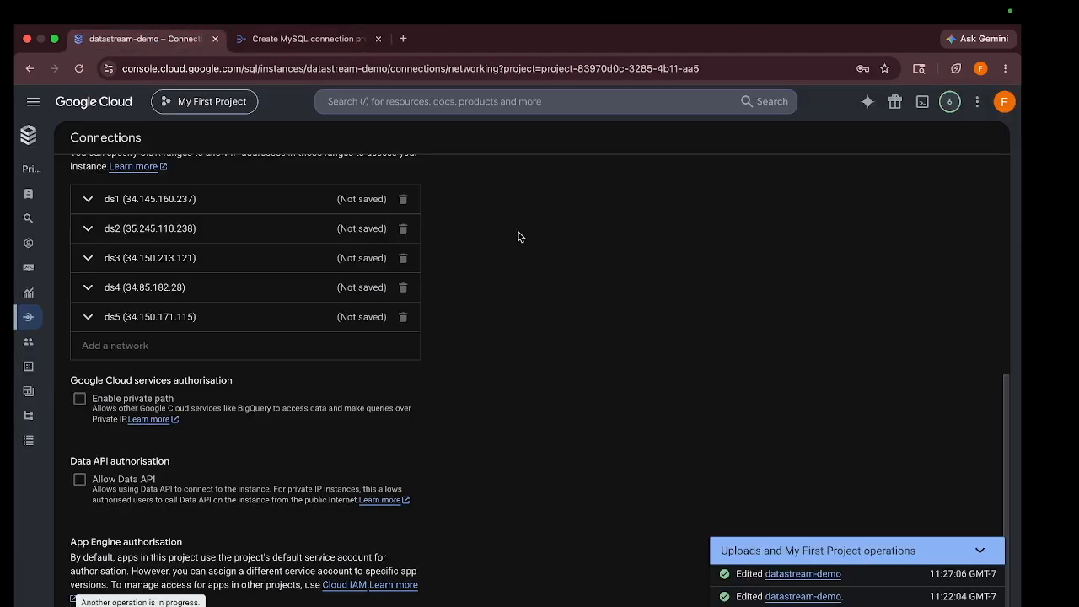
{"action": "left_click", "coordinate": [346, 39]}
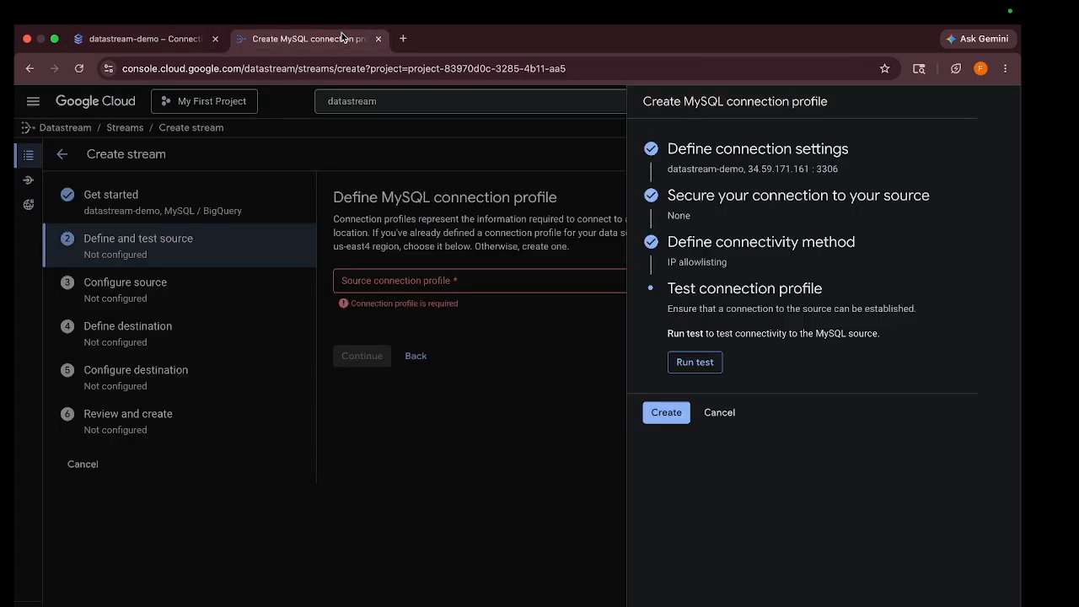
{"action": "left_click", "coordinate": [696, 361]}
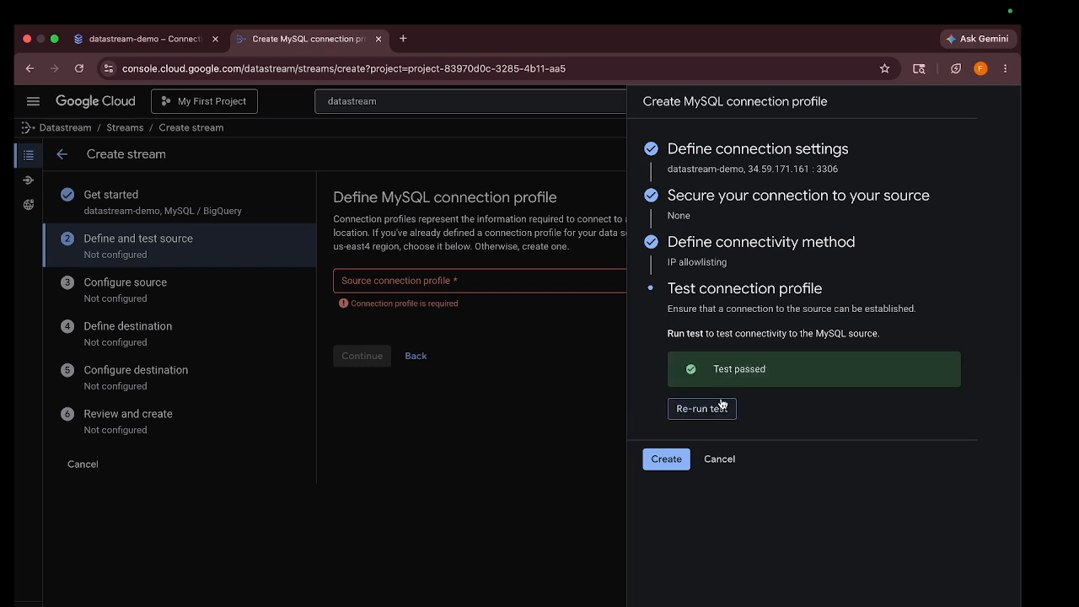
{"action": "left_click", "coordinate": [667, 459]}
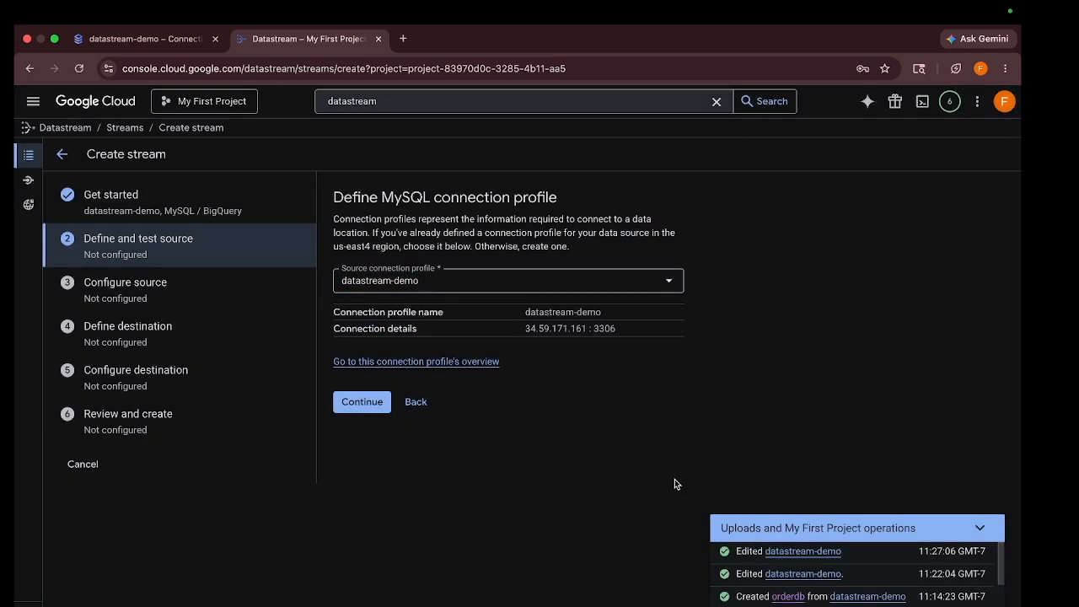
{"action": "left_click", "coordinate": [355, 417]}
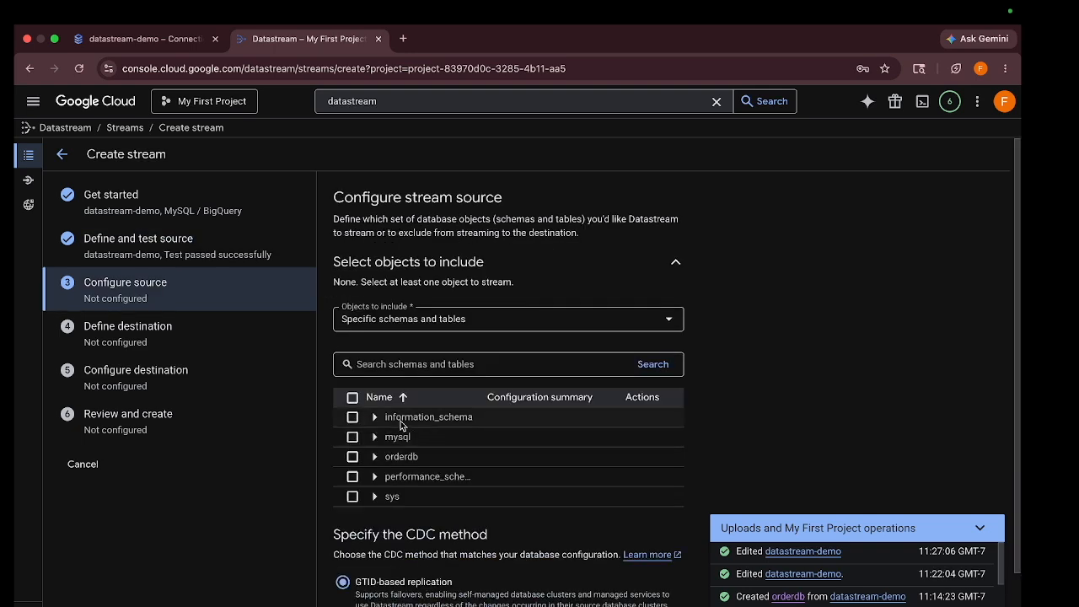
Select the orderdb schema as the stream source, keeping GTID-based replication
{"action": "left_click", "coordinate": [353, 457]}
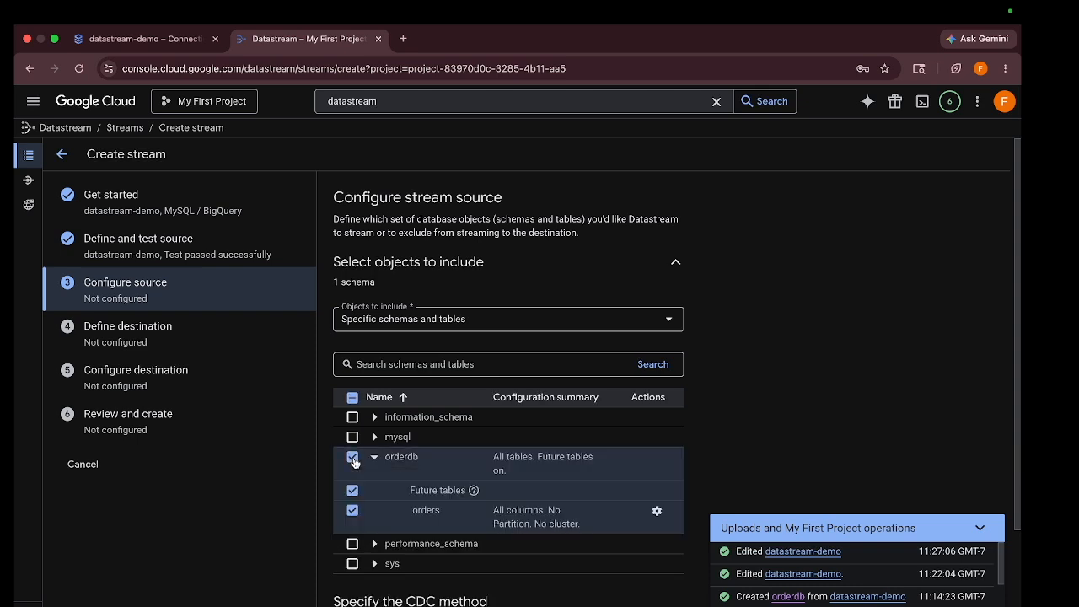
{"action": "scroll", "coordinate": [403, 497], "scroll_direction": "down", "scroll_amount": 1}
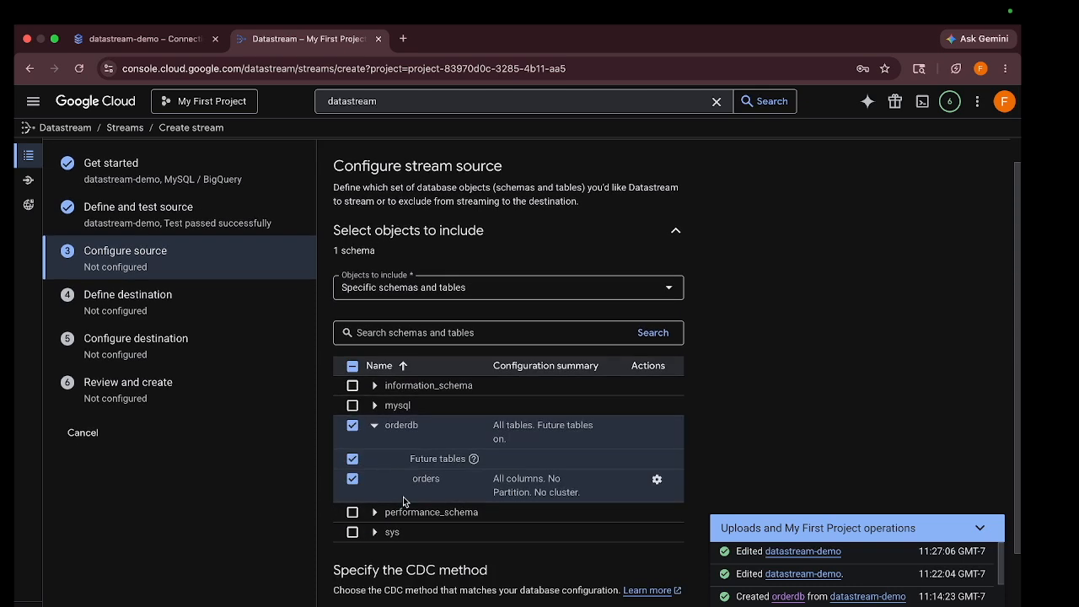
{"action": "scroll", "coordinate": [405, 482], "scroll_direction": "down", "scroll_amount": 3}
{"action": "scroll", "coordinate": [405, 481], "scroll_direction": "down", "scroll_amount": 1}
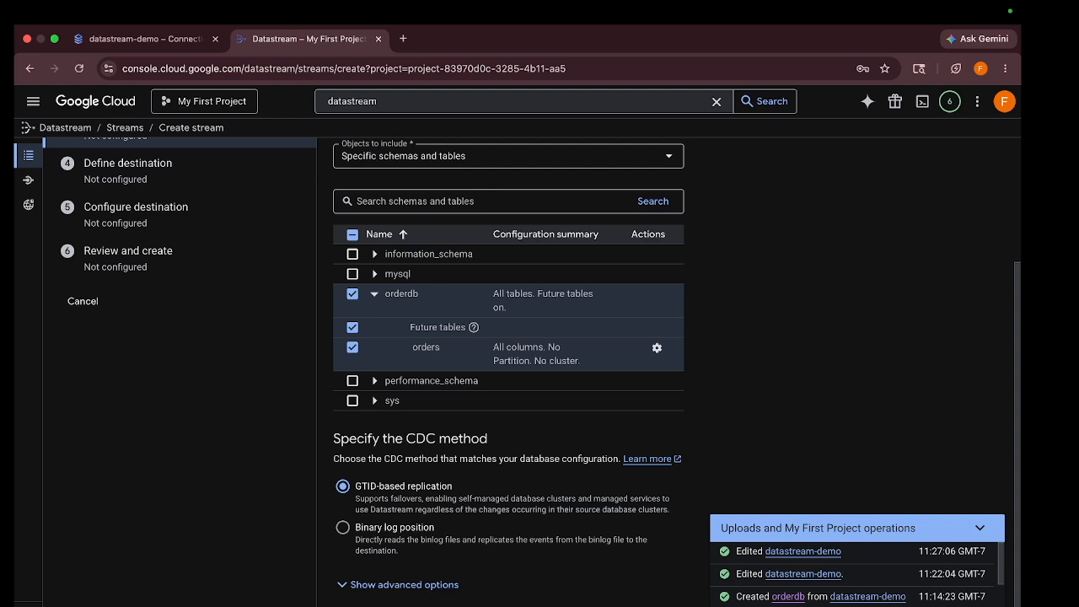
{"action": "scroll", "coordinate": [447, 378], "scroll_direction": "up", "scroll_amount": 2}
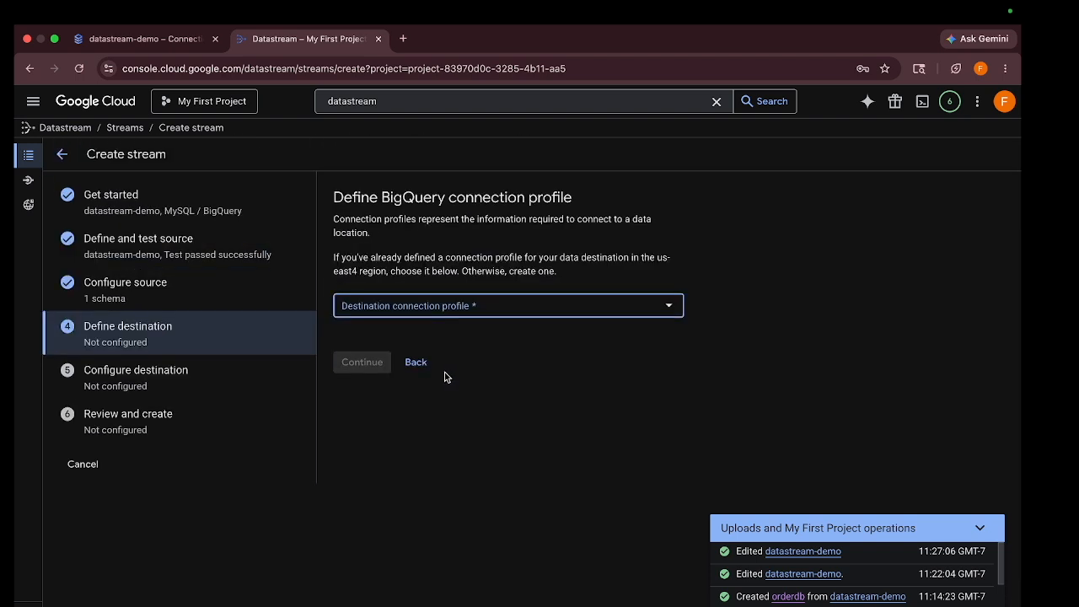
Create a new BigQuery connection profile named datastream-demo-2026 as the stream destination
{"action": "left_click", "coordinate": [403, 308]}
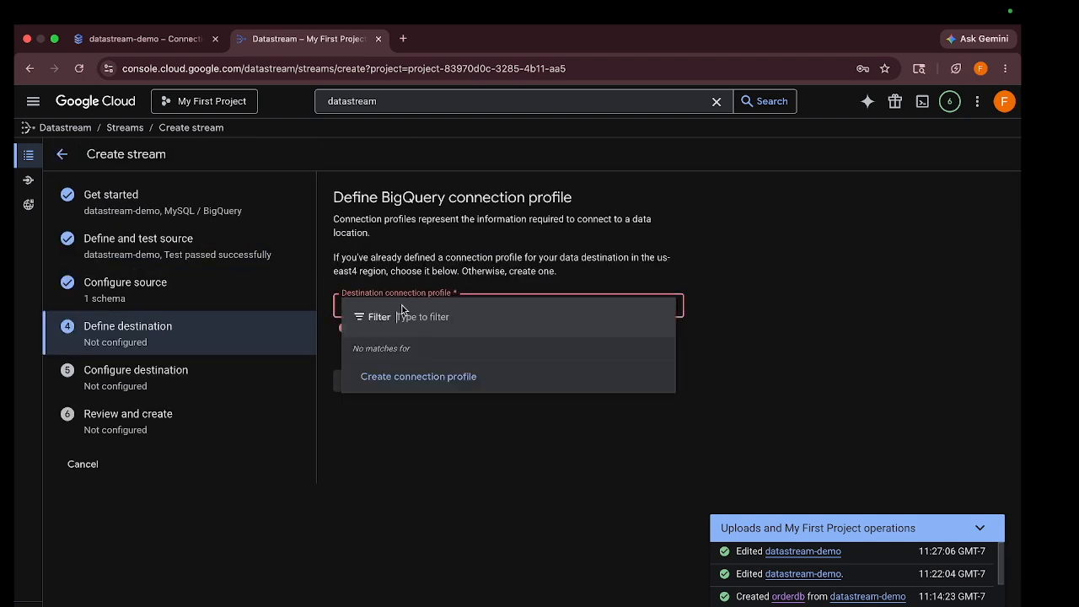
{"action": "left_click", "coordinate": [403, 378]}
{"action": "left_click", "coordinate": [721, 156]}
{"action": "type", "text": "dats"}
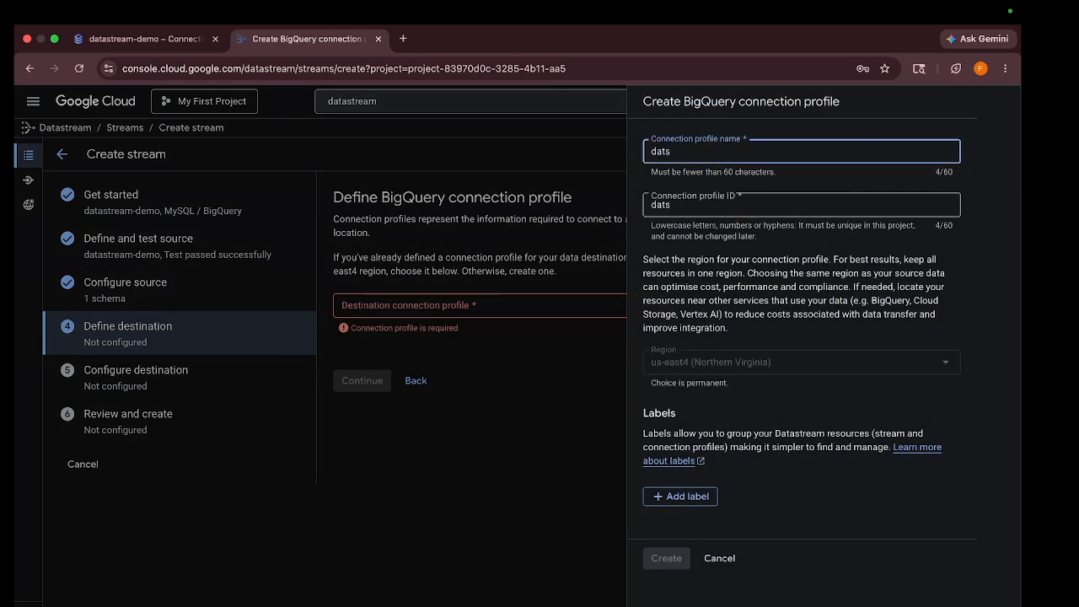
{"action": "key", "text": "BackSpace"}
{"action": "type", "text": "astream"}
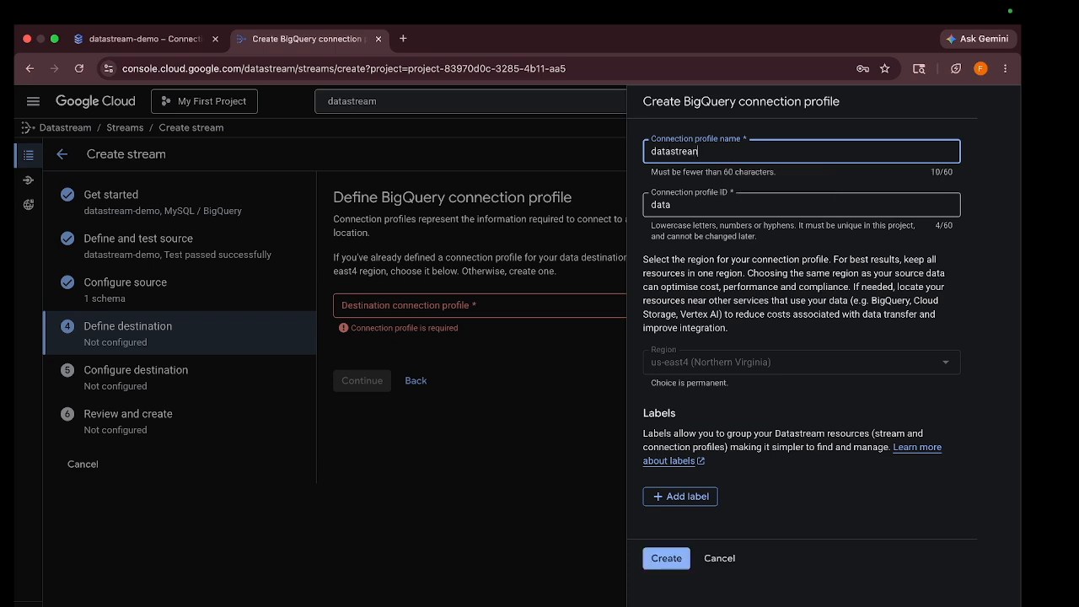
{"action": "key", "text": "BackSpace"}
{"action": "type", "text": "m-demo"}
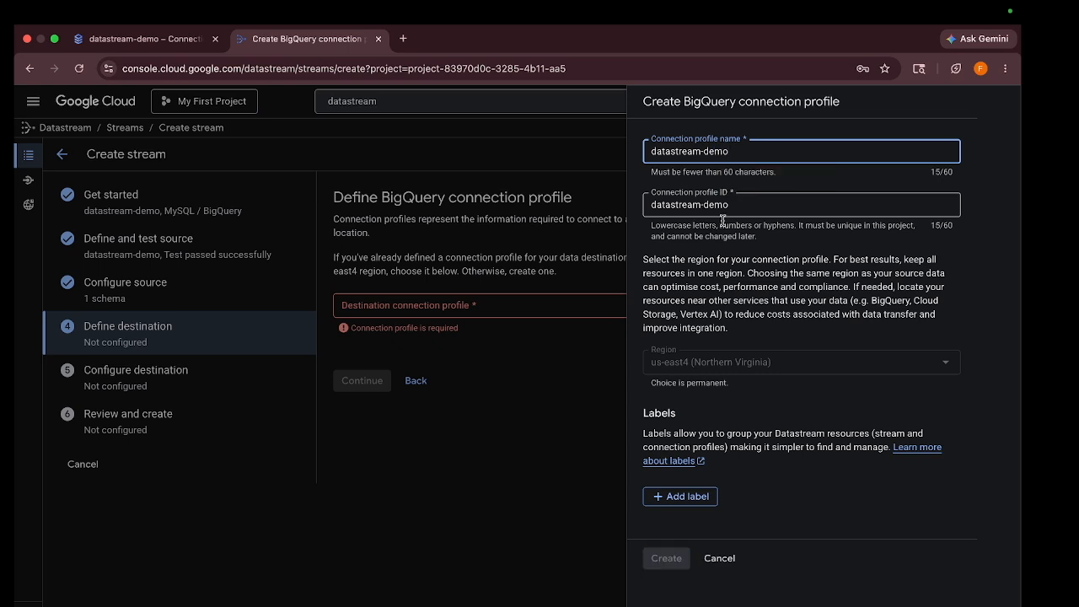
{"action": "left_click", "coordinate": [749, 205]}
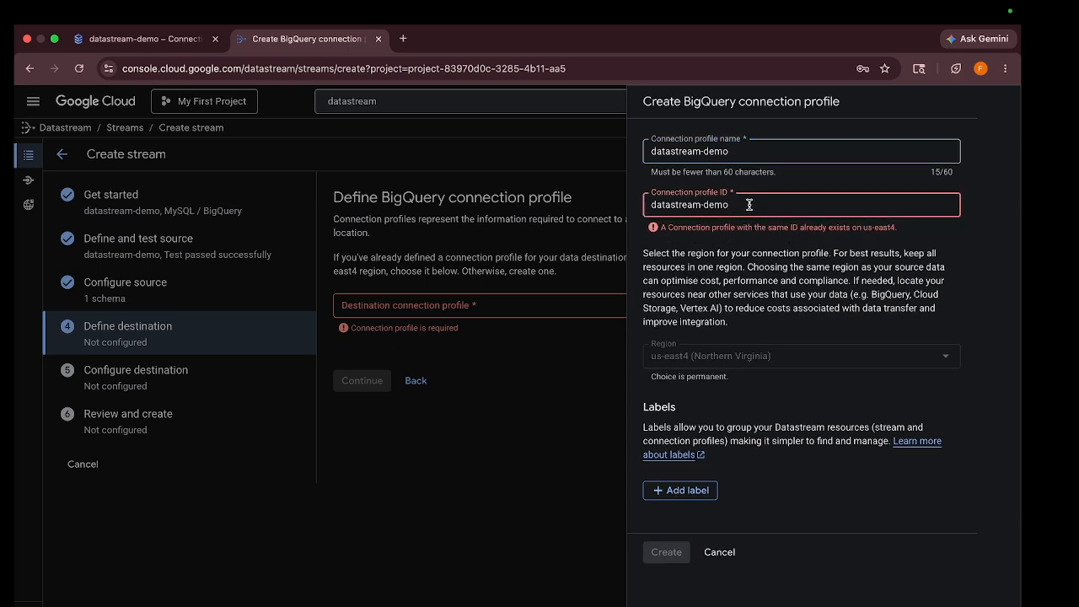
{"action": "left_click", "coordinate": [697, 153]}
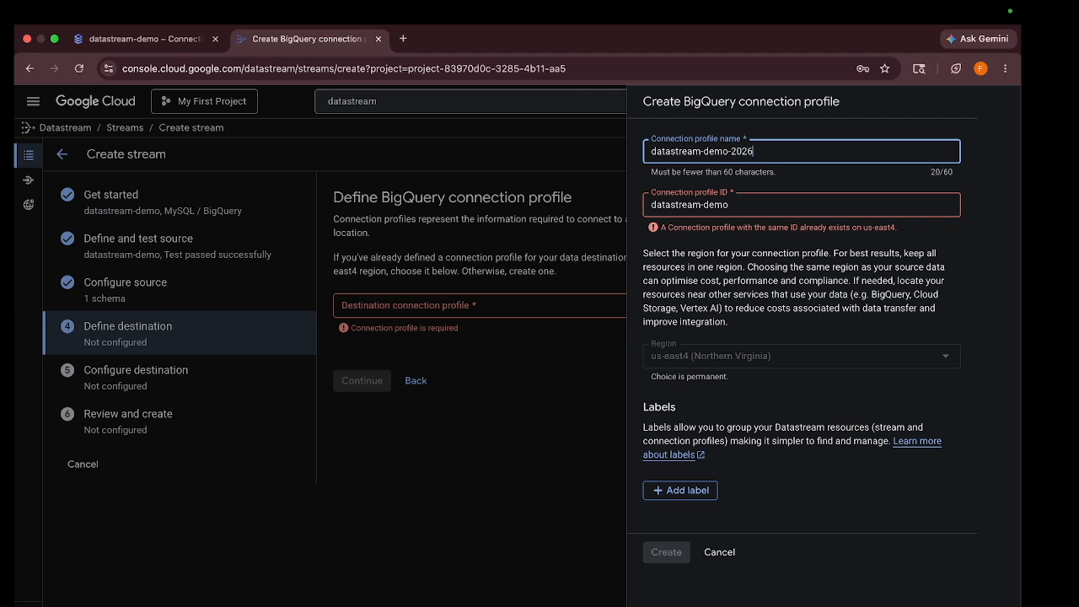
{"action": "type", "text": "-2026"}
{"action": "left_click", "coordinate": [666, 558]}
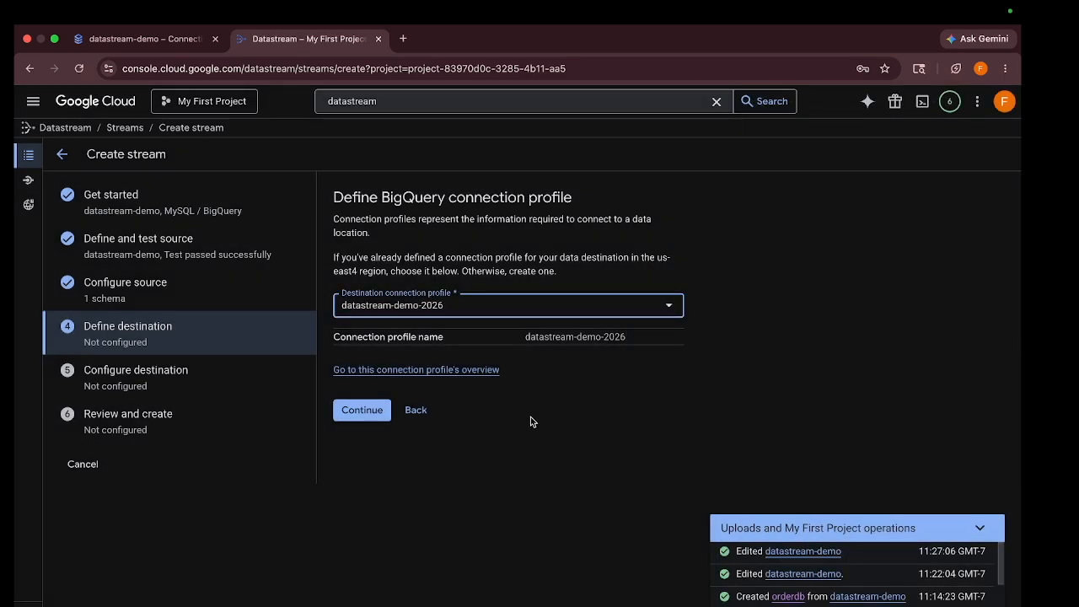
{"action": "left_click", "coordinate": [383, 411]}
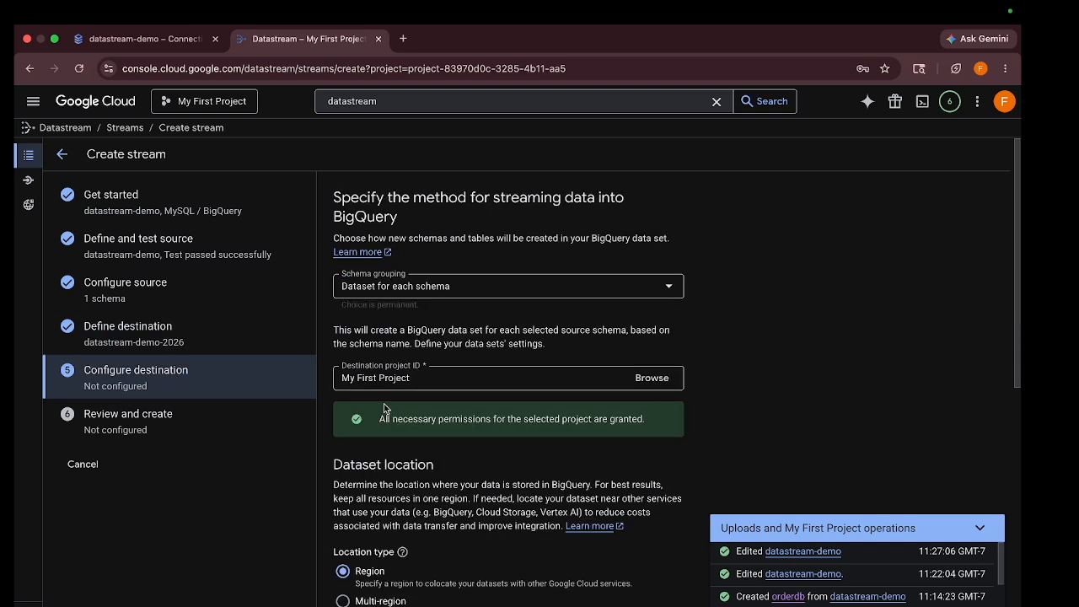
Enter orderData as the BigQuery dataset prefix, keeping Merge write mode
{"action": "scroll", "coordinate": [443, 330], "scroll_direction": "down", "scroll_amount": 1}
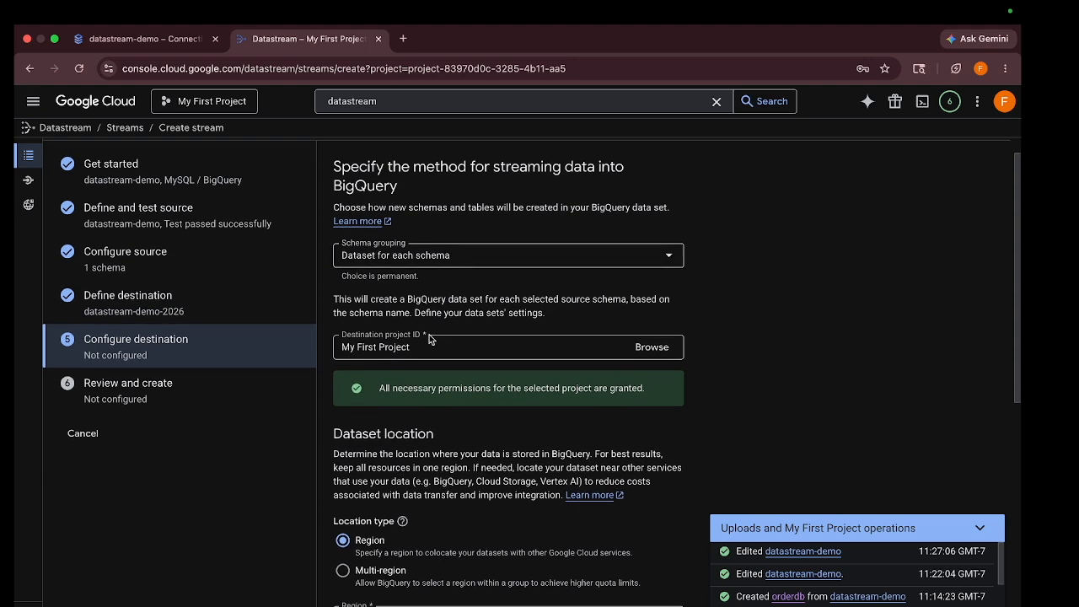
{"action": "scroll", "coordinate": [427, 350], "scroll_direction": "down", "scroll_amount": 5}
{"action": "scroll", "coordinate": [426, 350], "scroll_direction": "down", "scroll_amount": 3}
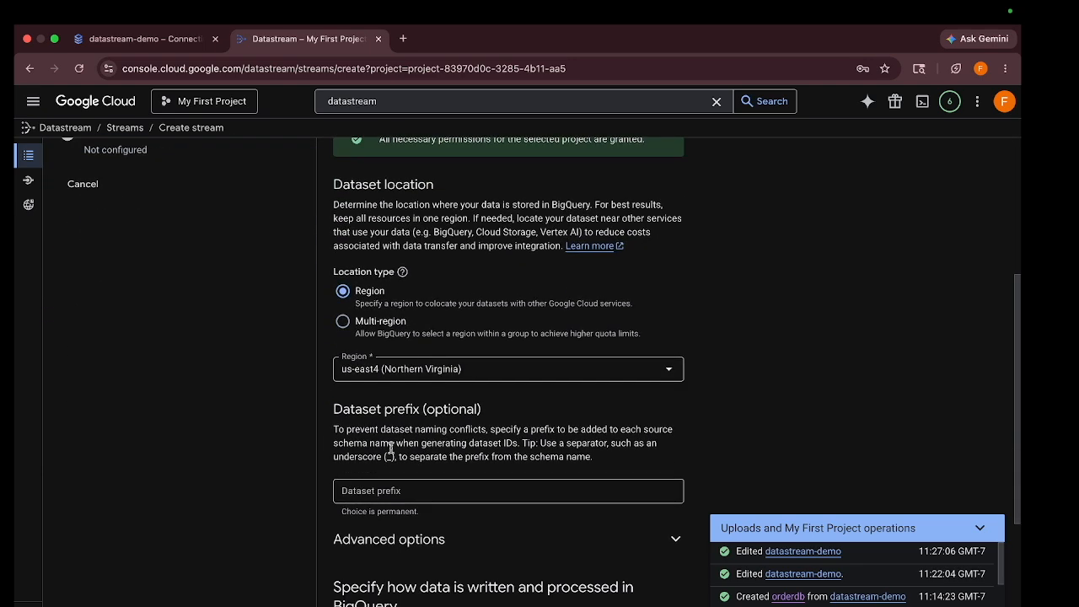
{"action": "left_click", "coordinate": [382, 495]}
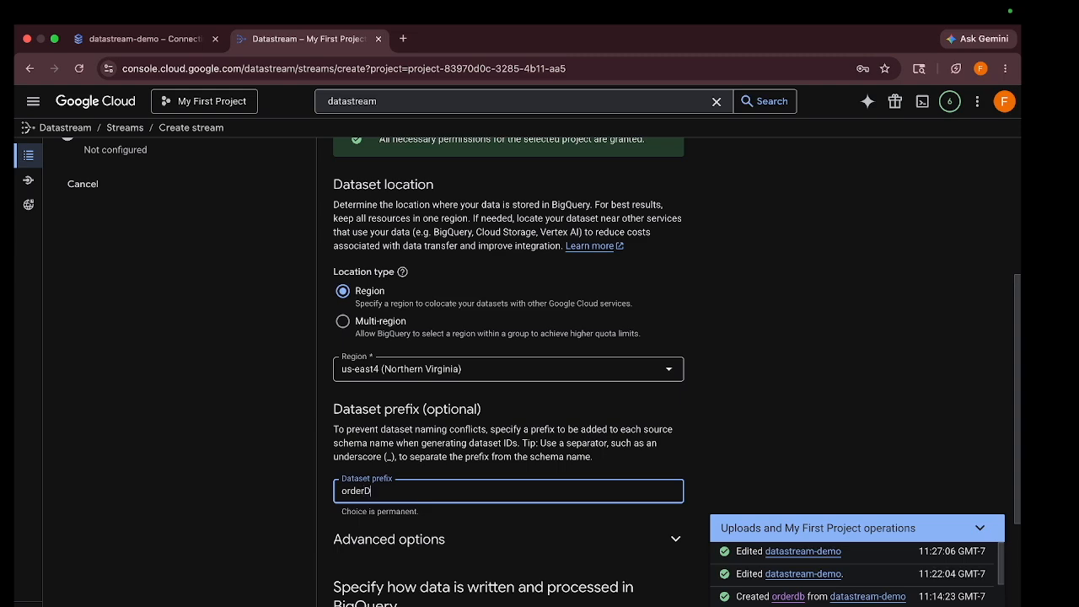
{"action": "scroll", "coordinate": [540, 370], "scroll_direction": "down", "scroll_amount": 5}
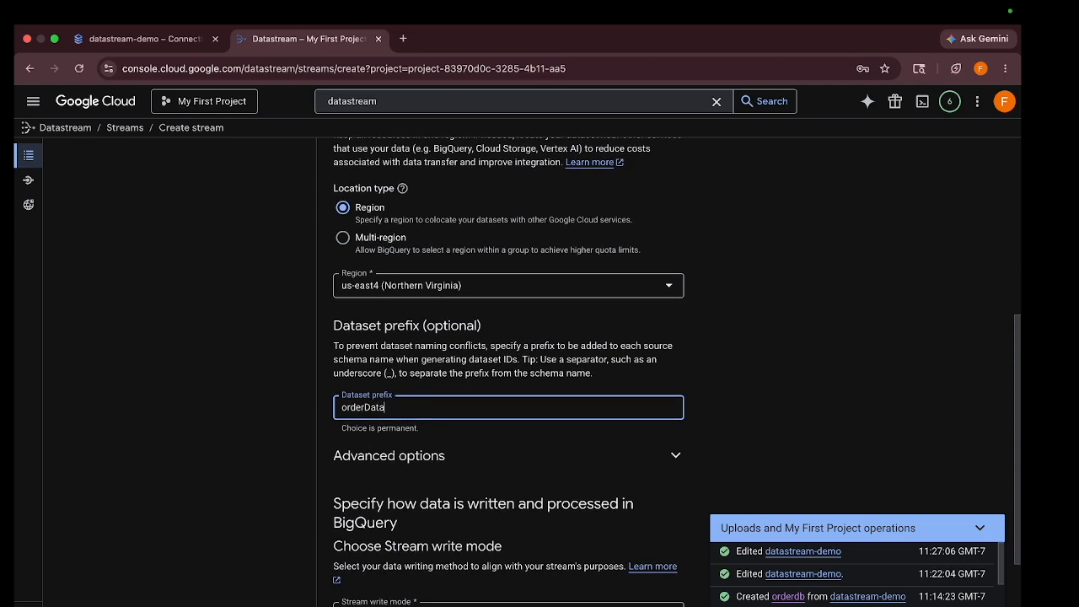
{"action": "scroll", "coordinate": [392, 506], "scroll_direction": "down", "scroll_amount": 2}
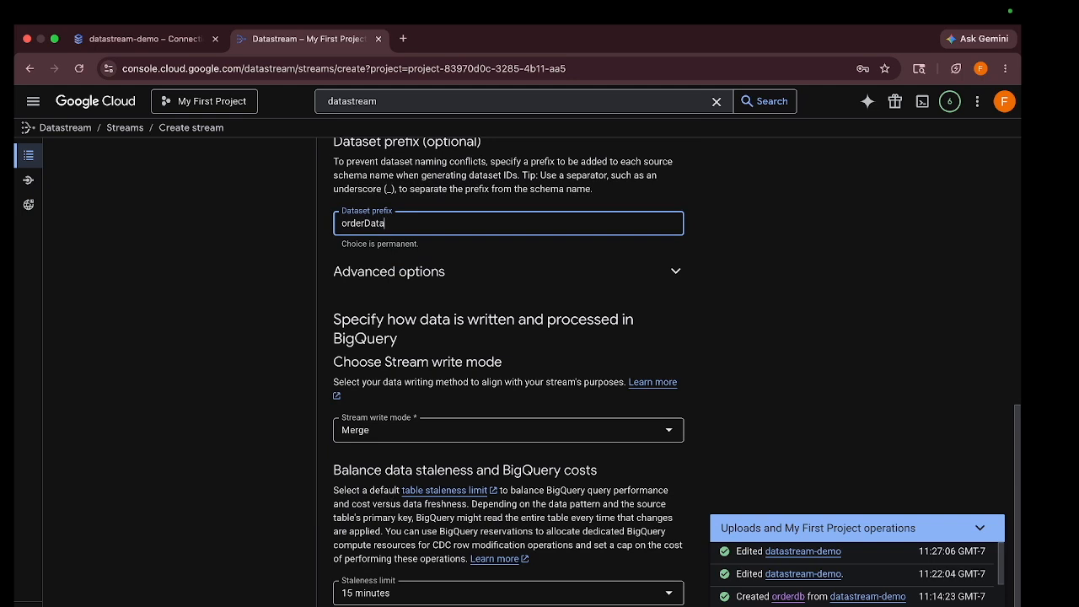
{"action": "left_click", "coordinate": [361, 605]}
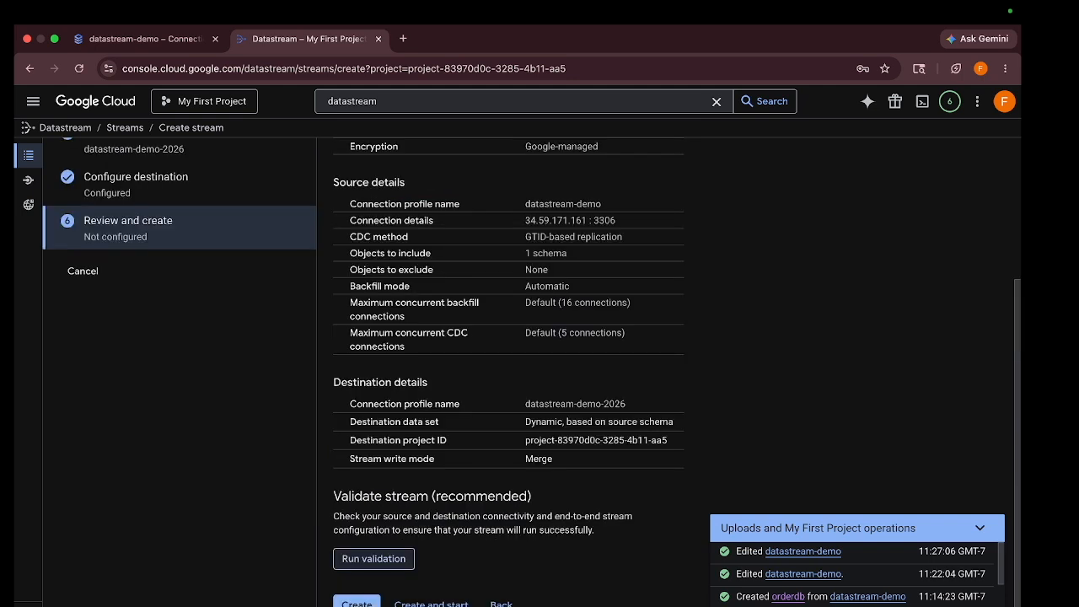
Run validation on the stream configuration and confirm creating the datastream-demo stream
{"action": "left_click", "coordinate": [367, 560]}
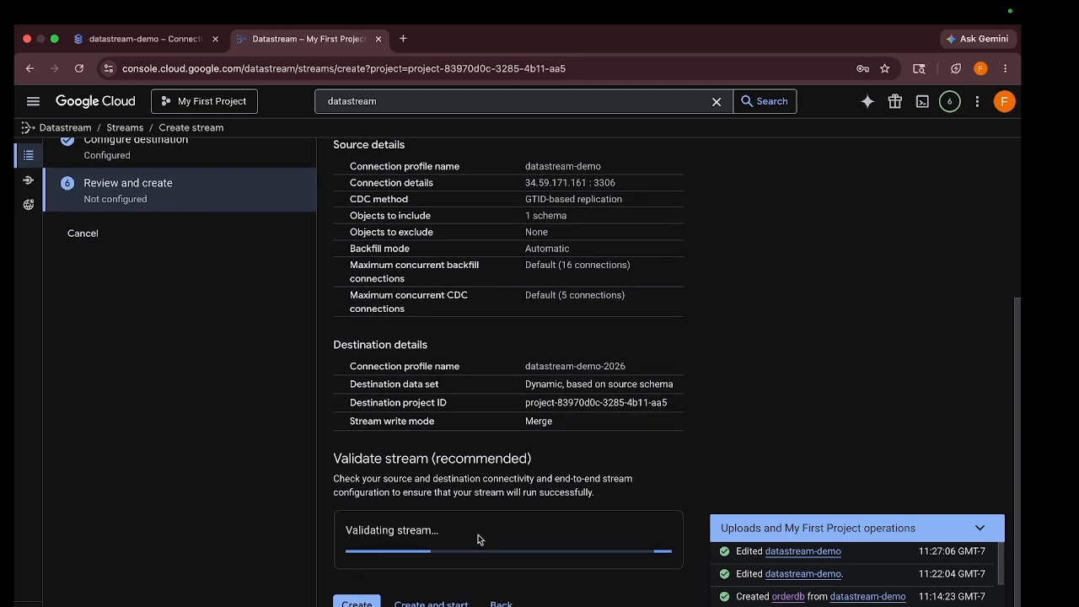
{"action": "scroll", "coordinate": [478, 534], "scroll_direction": "down", "scroll_amount": 5}
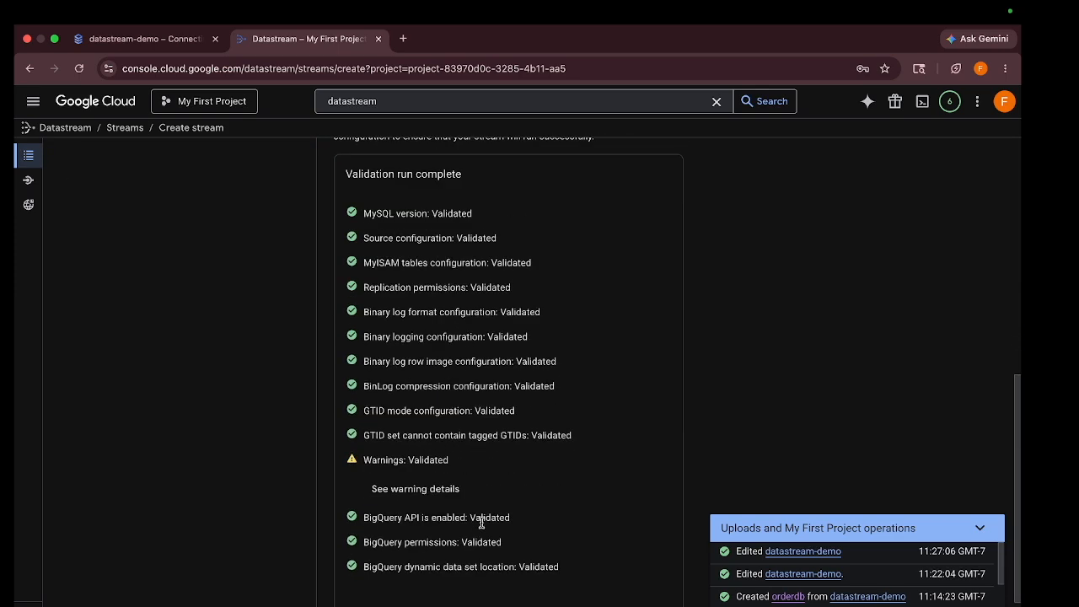
{"action": "scroll", "coordinate": [481, 523], "scroll_direction": "down", "scroll_amount": 1}
{"action": "left_click", "coordinate": [357, 604]}
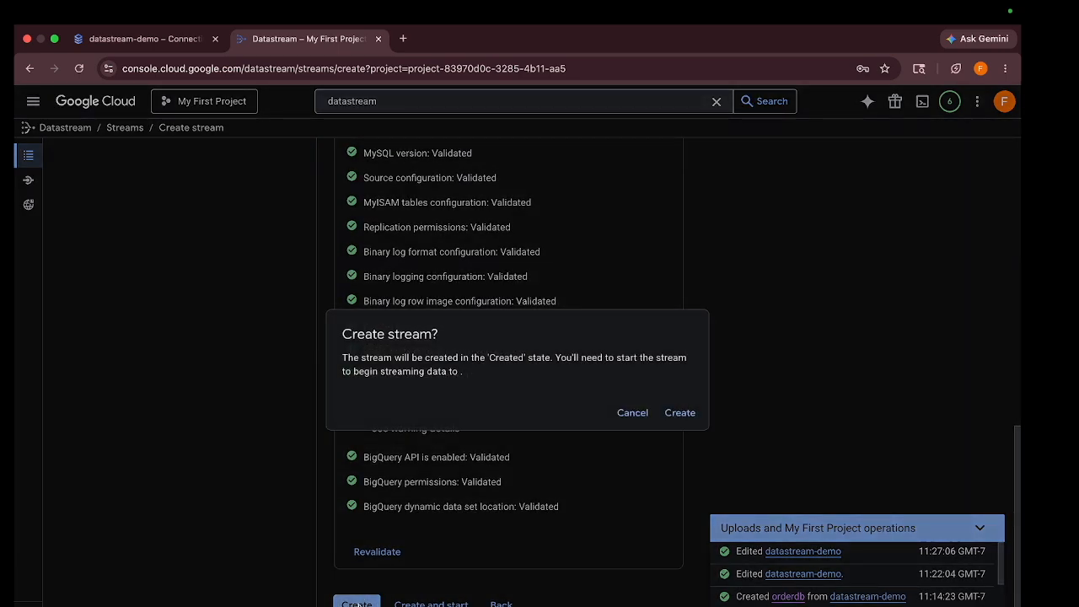
{"action": "left_click", "coordinate": [680, 413]}
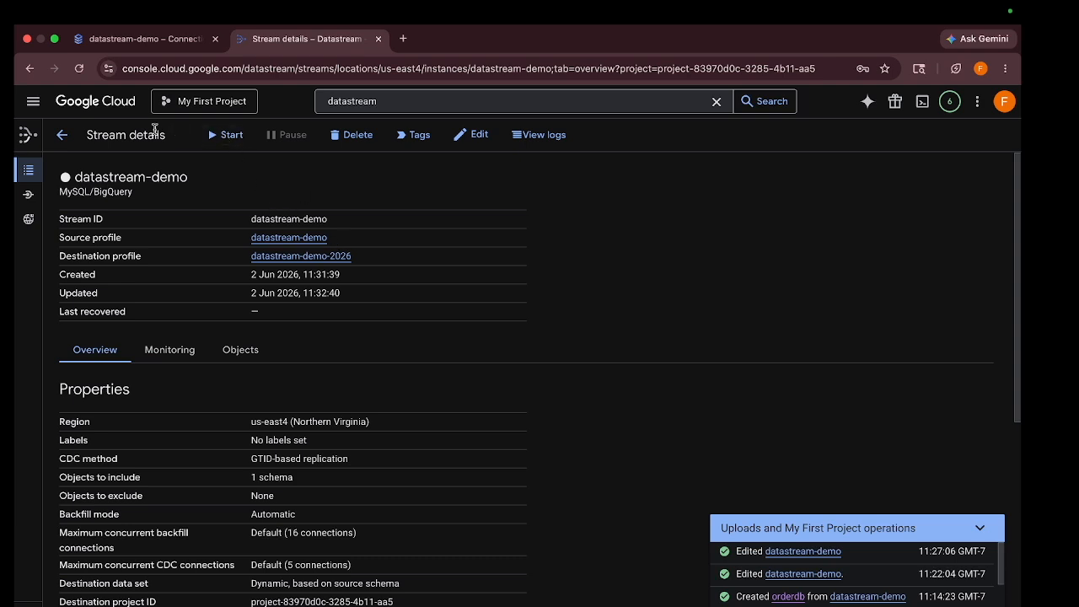
Start the datastream-demo stream from the Streams list and refresh until its status shows Starting
{"action": "left_click", "coordinate": [64, 136]}
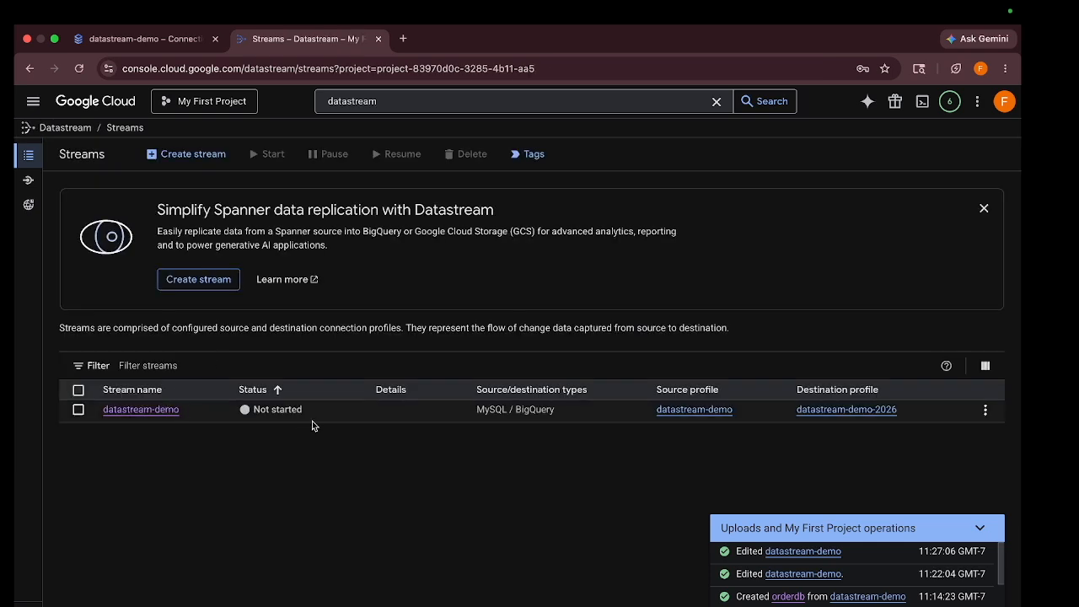
{"action": "left_click", "coordinate": [984, 410]}
{"action": "left_click", "coordinate": [954, 434]}
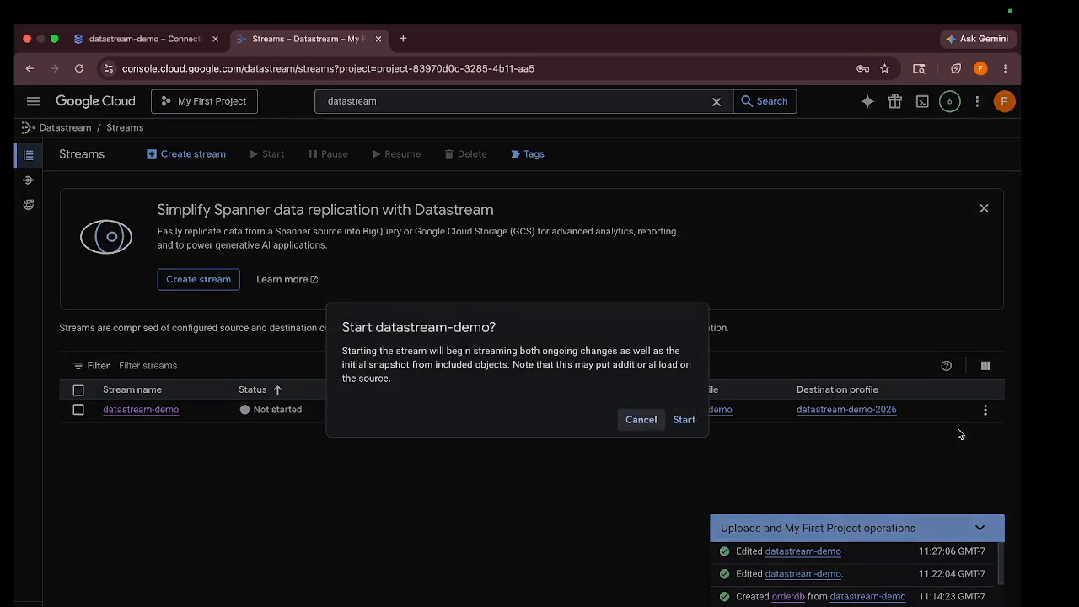
{"action": "left_click", "coordinate": [684, 418]}
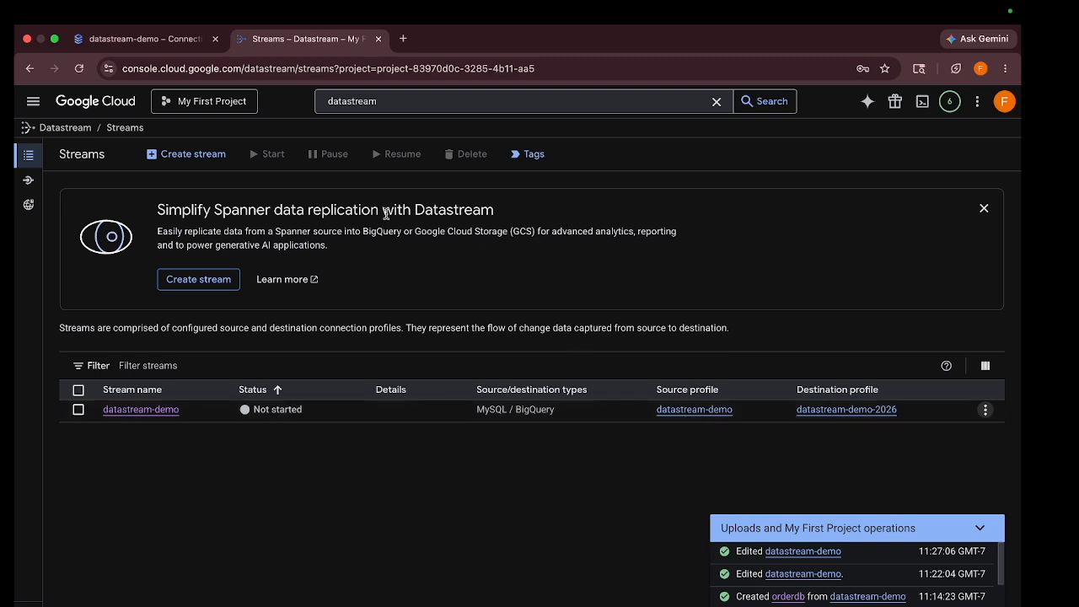
{"action": "left_click", "coordinate": [78, 68]}
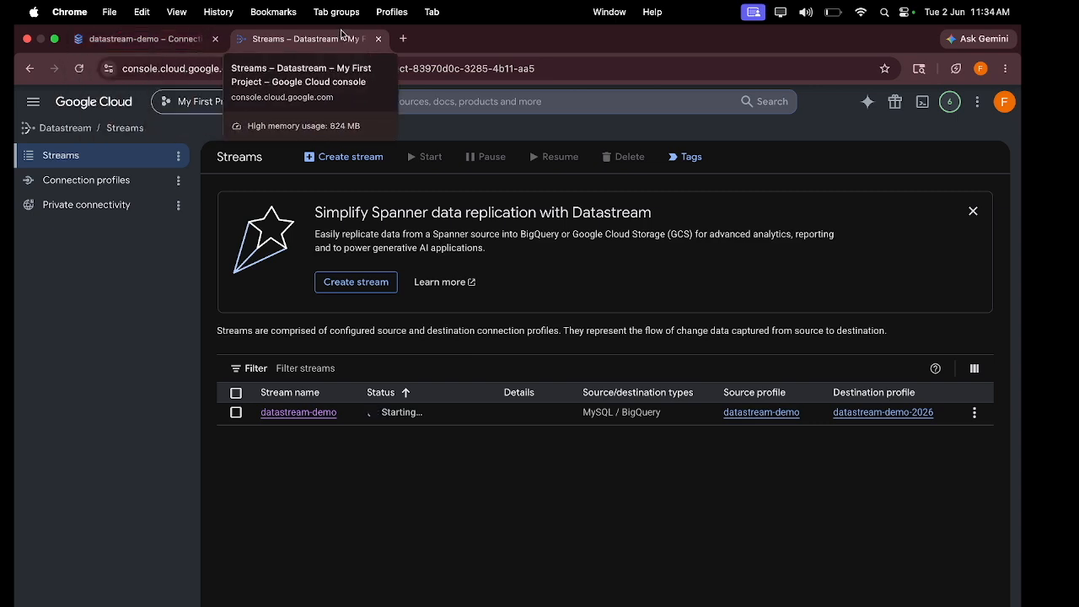
Open BigQuery in a new browser tab and expand the project in the Explorer
{"action": "left_click", "coordinate": [403, 38]}
{"action": "type", "text": "big"}
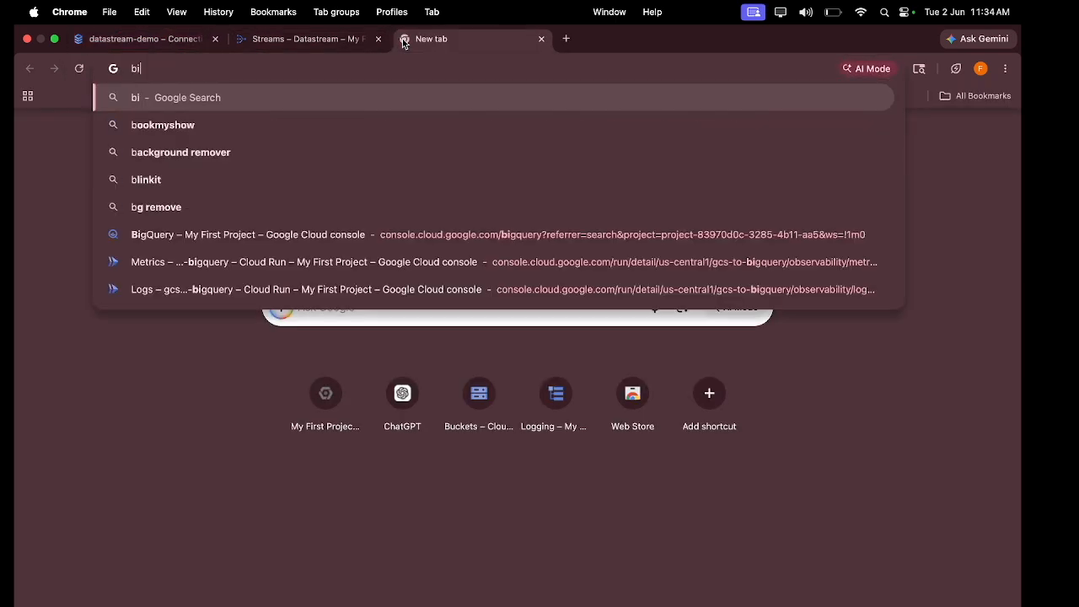
{"action": "left_click", "coordinate": [173, 234]}
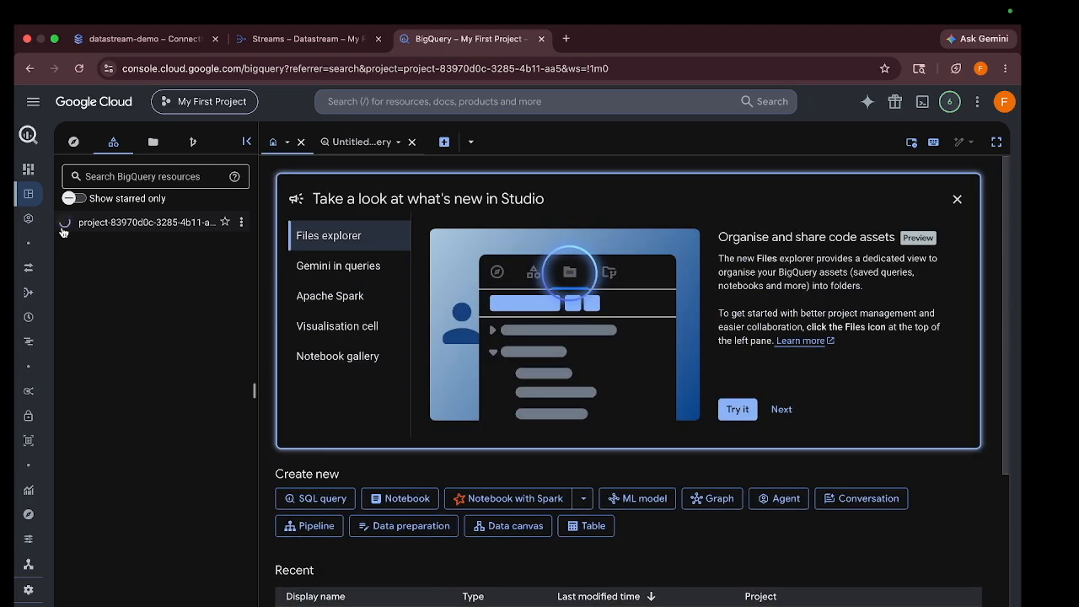
{"action": "left_click", "coordinate": [64, 222]}
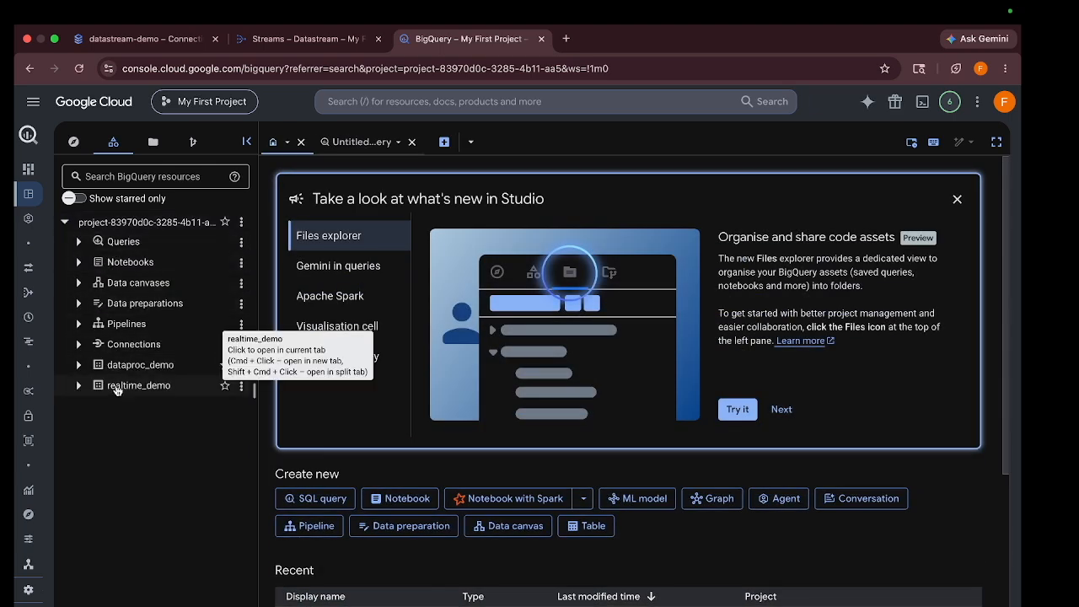
Reload BigQuery and expand the project and the orderDataorderdb dataset to show the orders table
{"action": "left_click", "coordinate": [299, 34]}
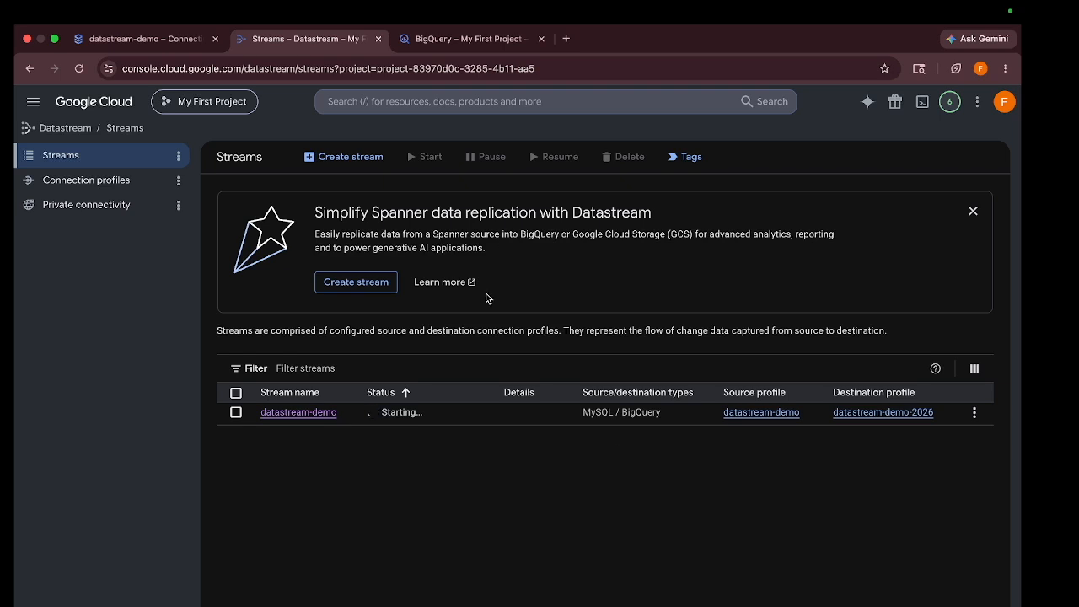
{"action": "left_click", "coordinate": [485, 38]}
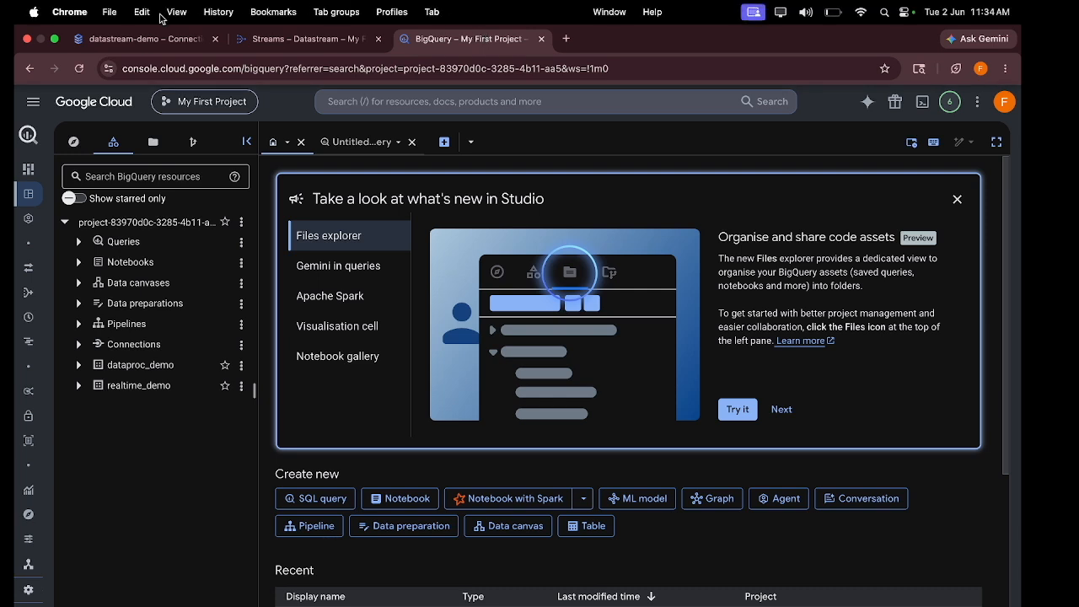
{"action": "left_click", "coordinate": [82, 70]}
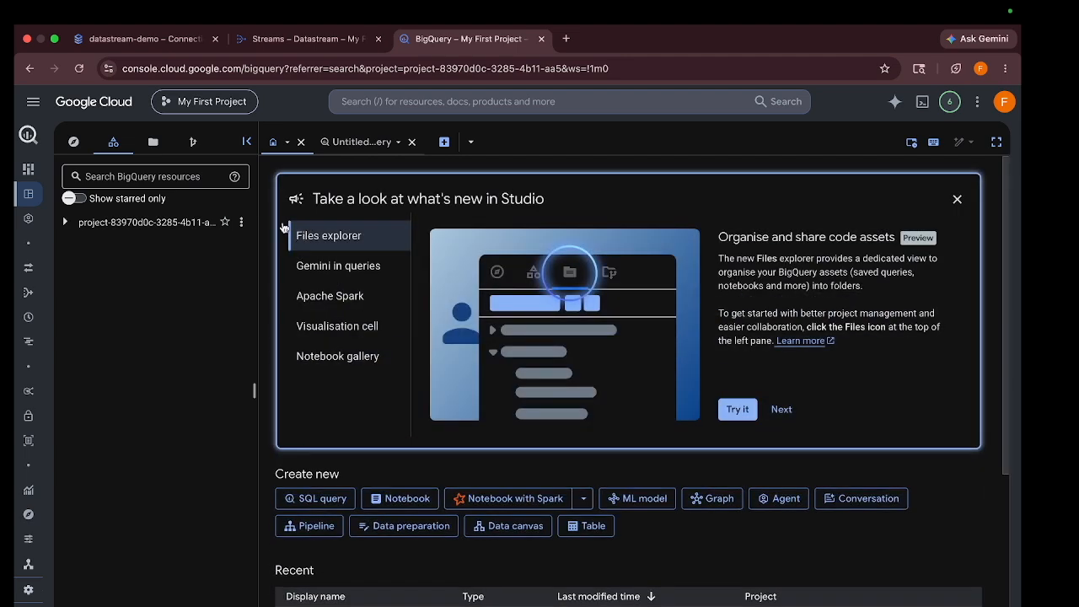
{"action": "left_click", "coordinate": [67, 222]}
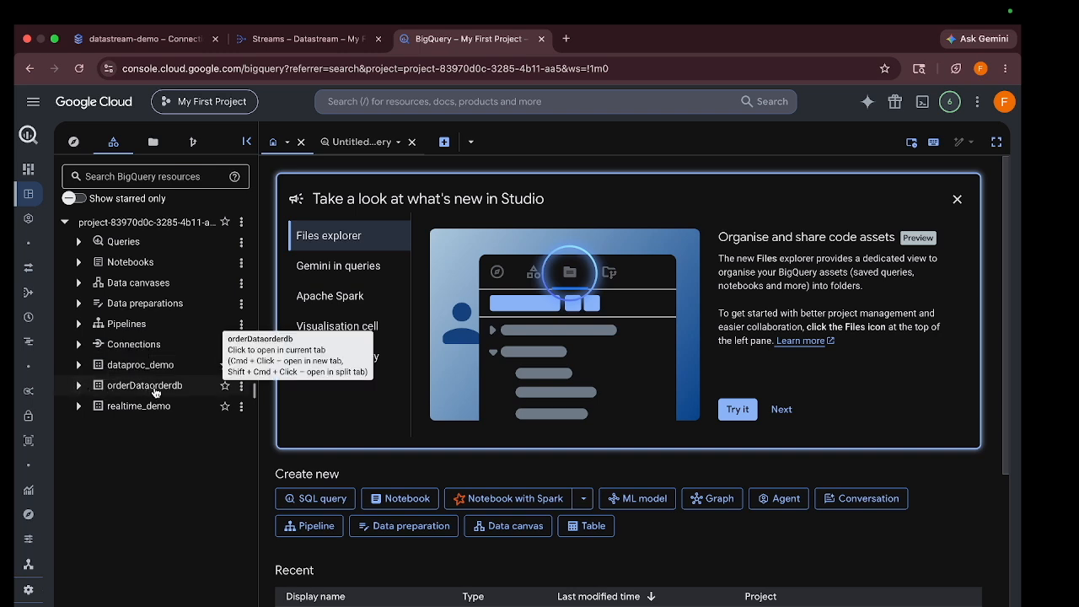
{"action": "left_click", "coordinate": [79, 385]}
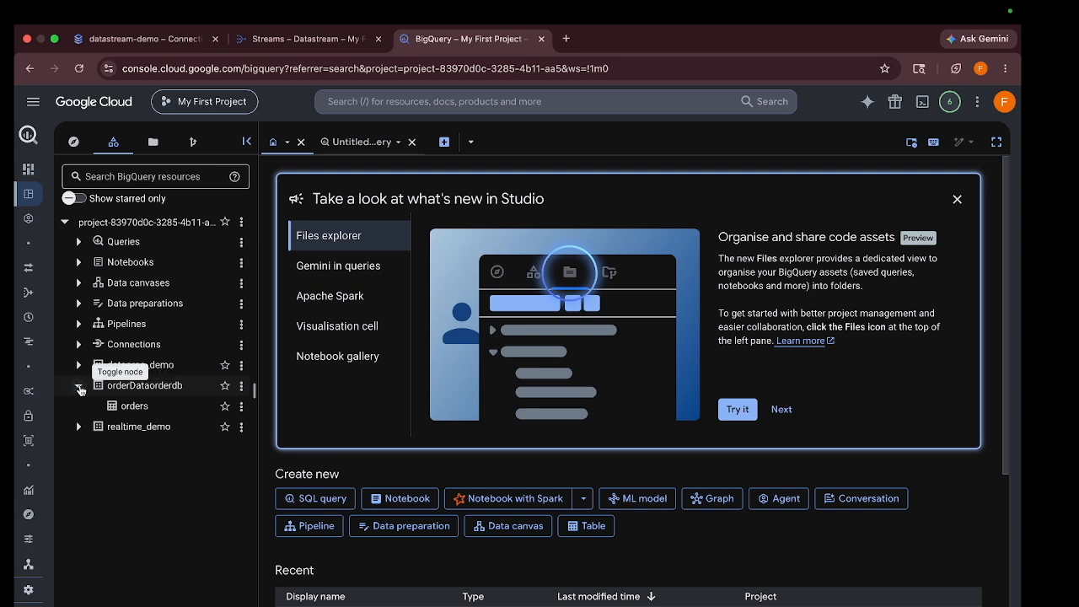
Open the orderDataorderdb orders table and look over its details and row preview
{"action": "left_click", "coordinate": [131, 408]}
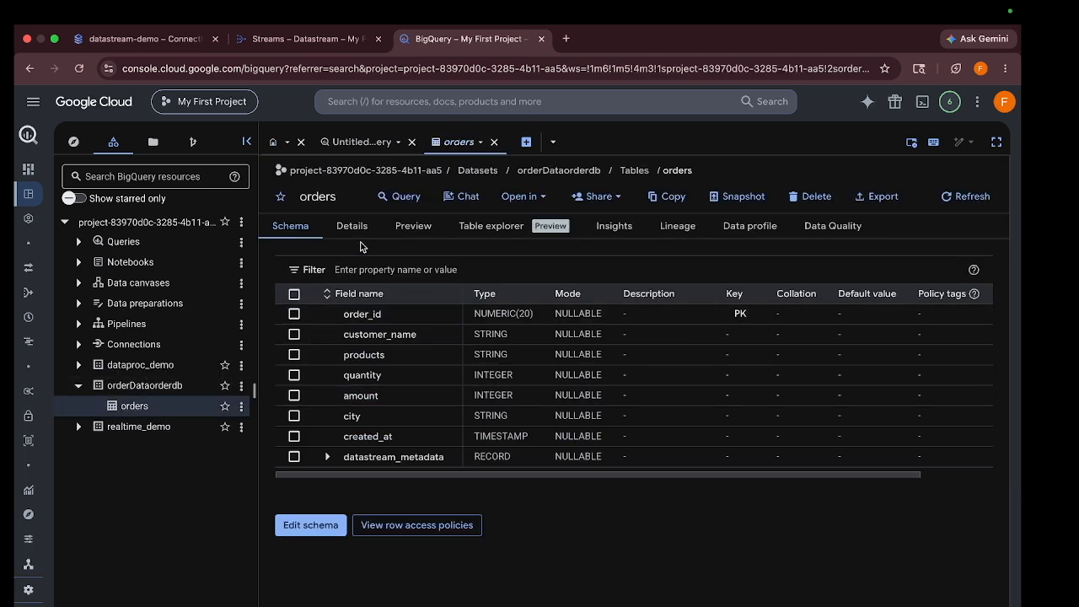
{"action": "left_click", "coordinate": [352, 227]}
{"action": "scroll", "coordinate": [419, 388], "scroll_direction": "down", "scroll_amount": 1}
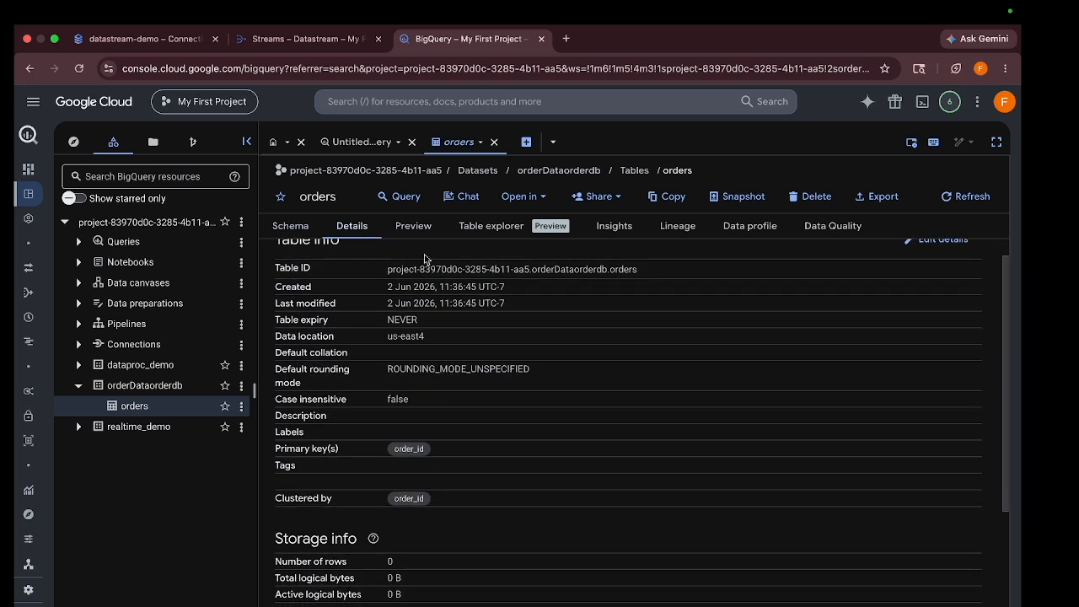
{"action": "left_click", "coordinate": [413, 227]}
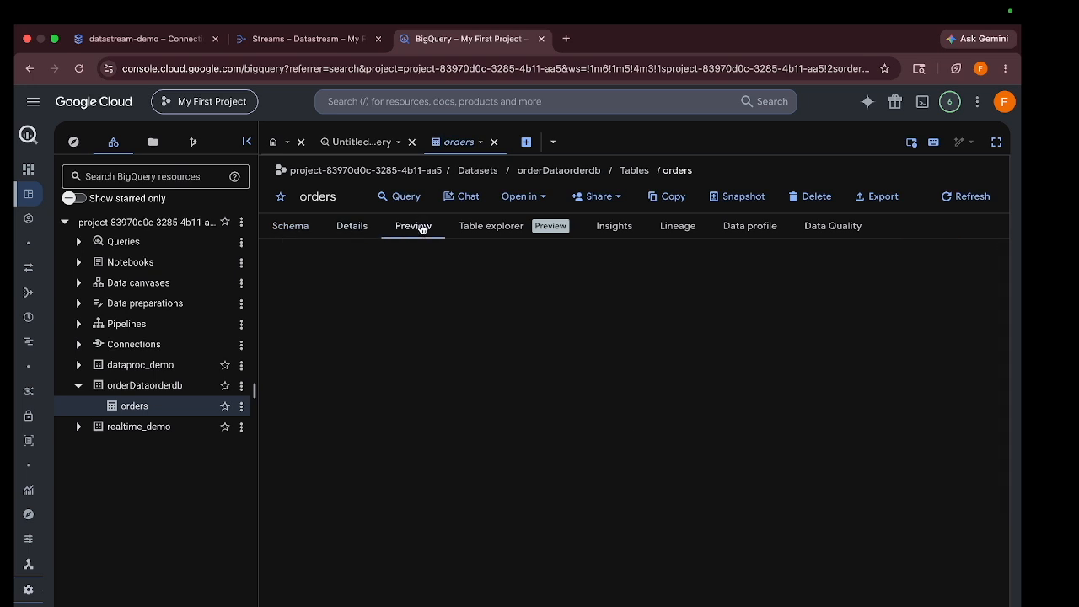
{"action": "left_click", "coordinate": [342, 225]}
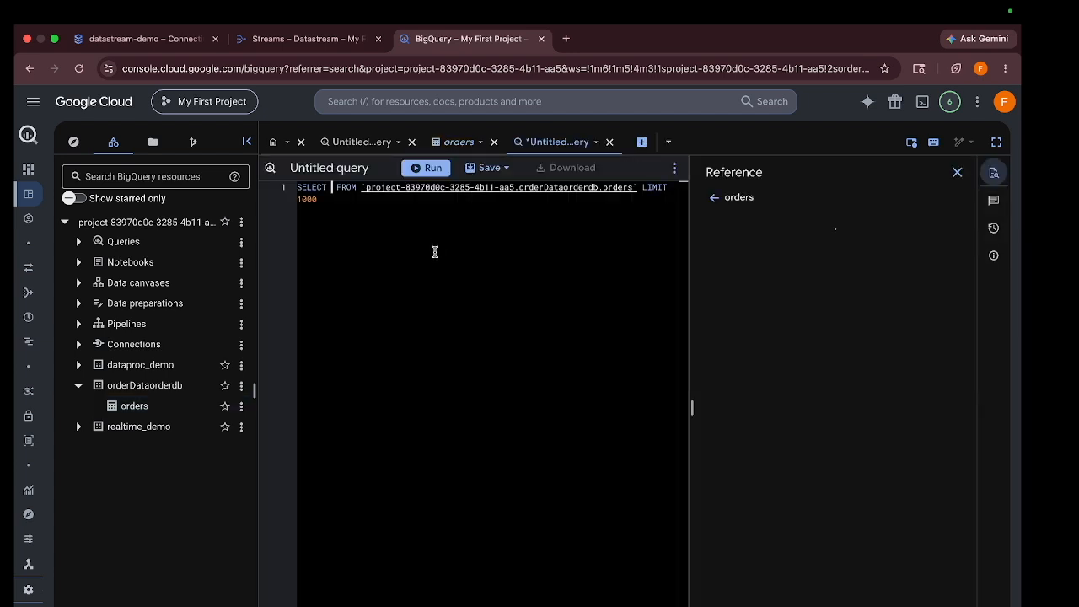
Run SELECT * on the orders table and browse the four returned order rows
{"action": "type", "text": "*"}
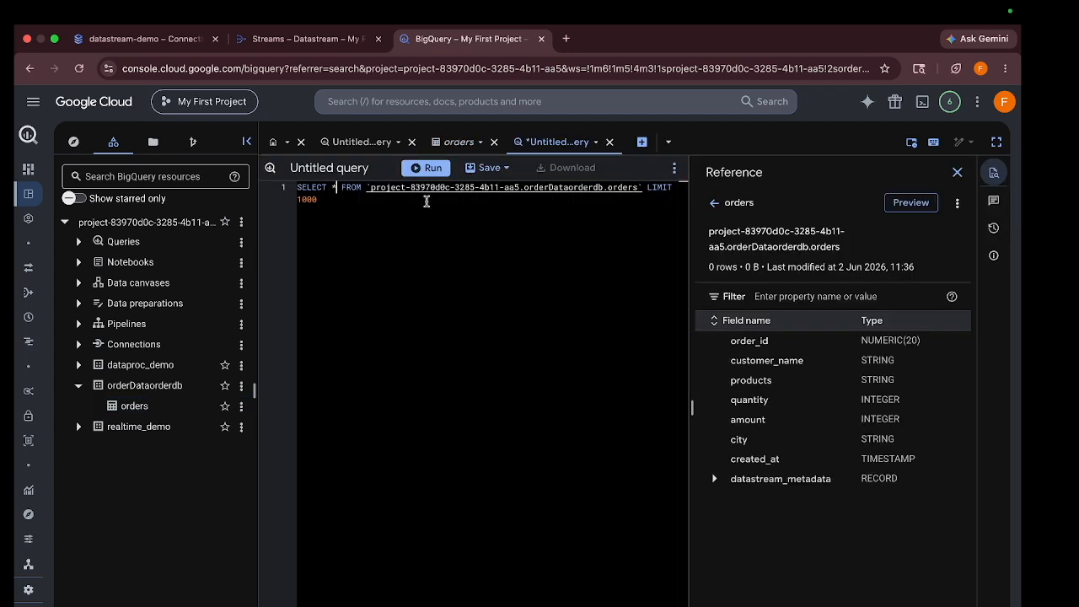
{"action": "left_click", "coordinate": [956, 172]}
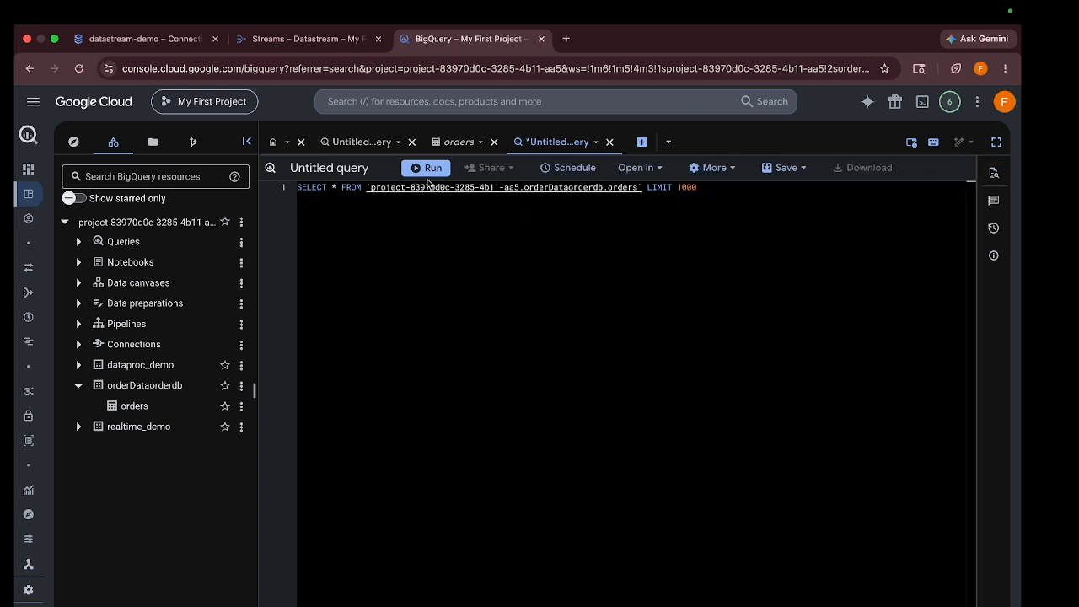
{"action": "left_click", "coordinate": [427, 169]}
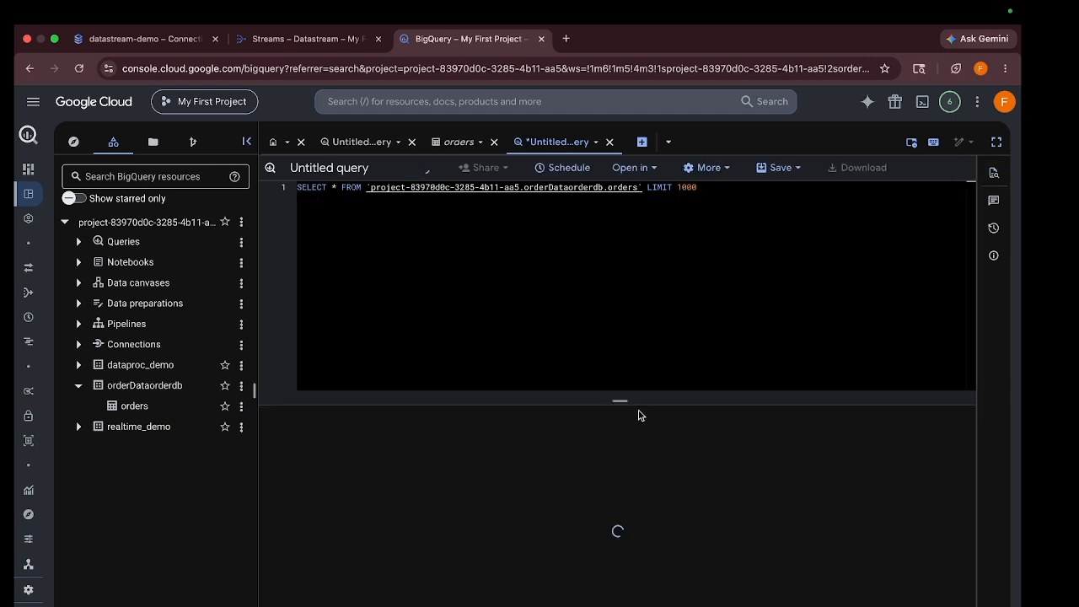
{"action": "left_click_drag", "start_coordinate": [619, 398], "coordinate": [621, 328]}
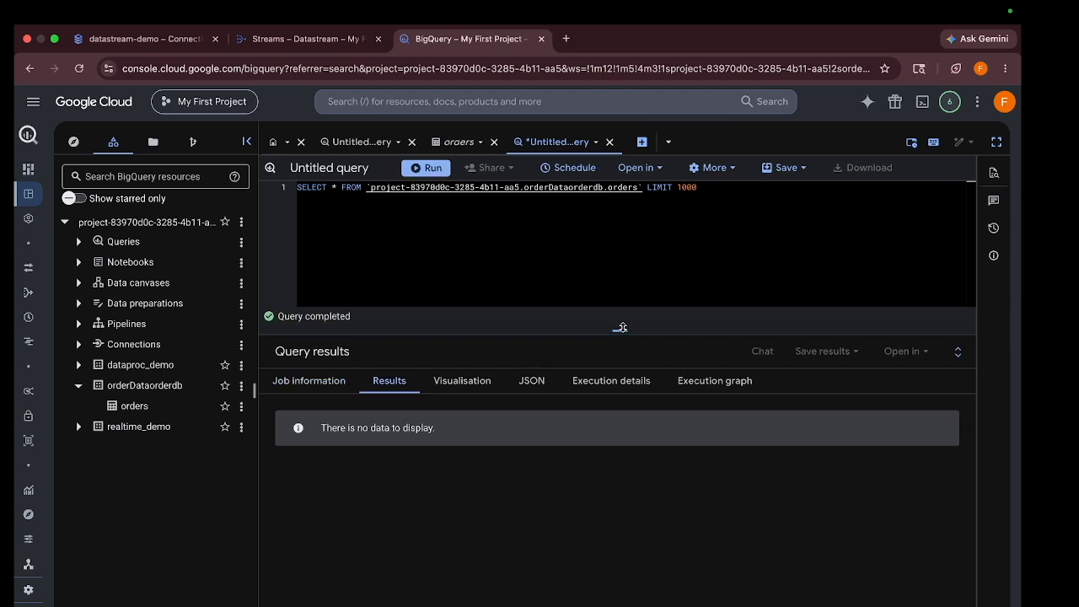
{"action": "left_click", "coordinate": [427, 168]}
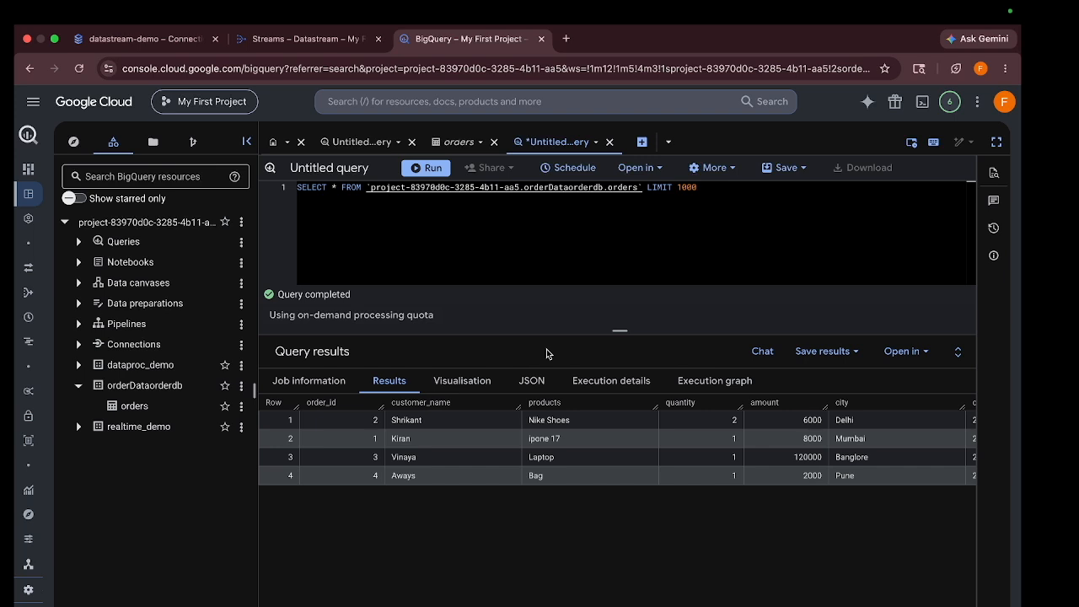
{"action": "scroll", "coordinate": [643, 458], "scroll_direction": "right", "scroll_amount": 5}
{"action": "scroll", "coordinate": [643, 457], "scroll_direction": "left", "scroll_amount": 5}
{"action": "scroll", "coordinate": [643, 460], "scroll_direction": "right", "scroll_amount": 5}
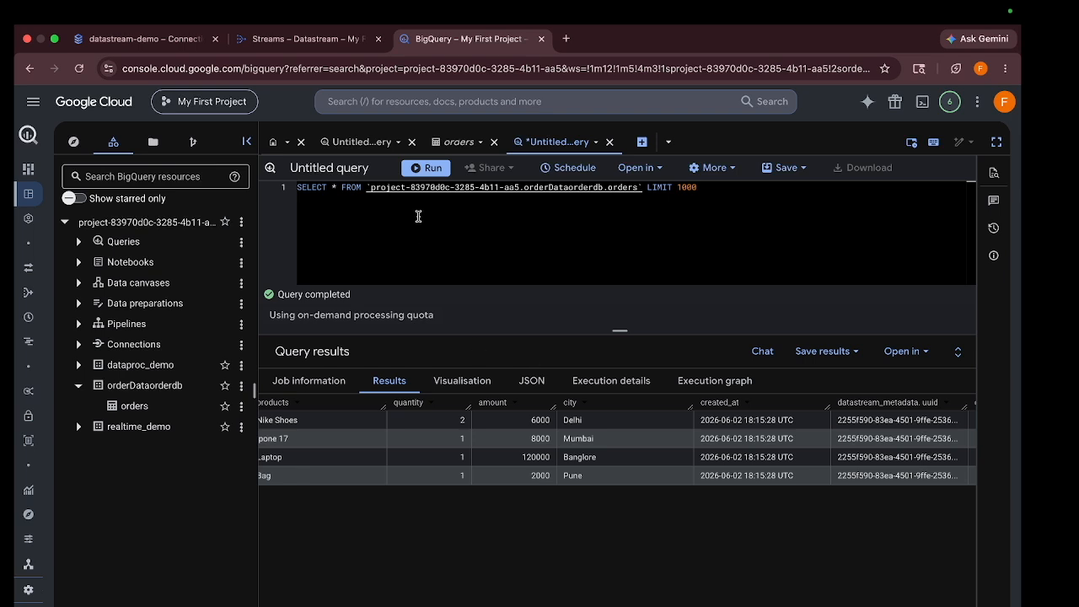
{"action": "left_click", "coordinate": [431, 170]}
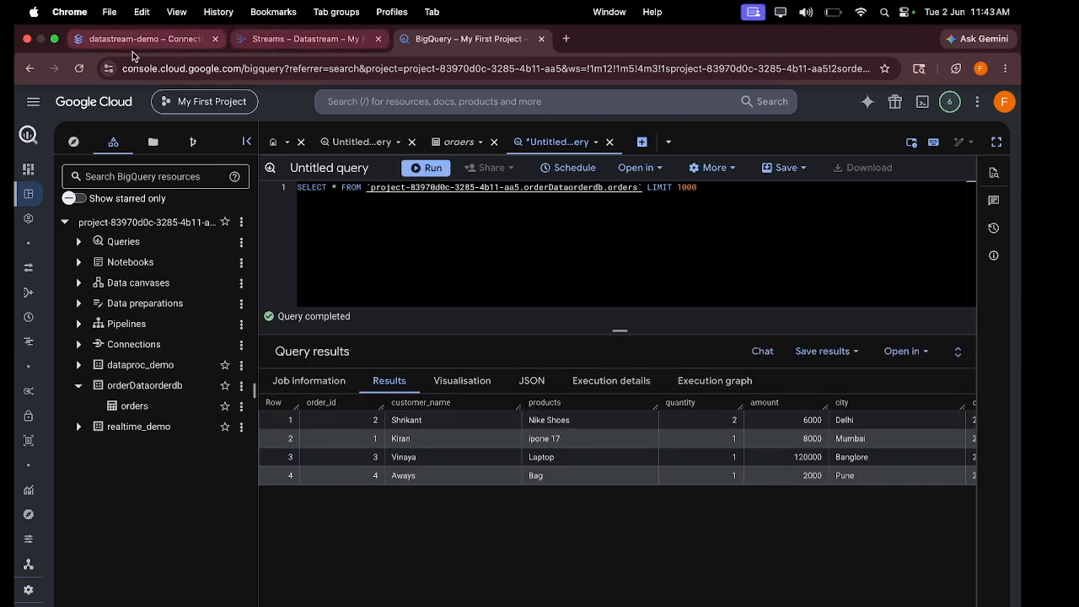
Open Cloud SQL Studio and paste the copied INSERT INTO orders statement into the editor
{"action": "left_click", "coordinate": [128, 43]}
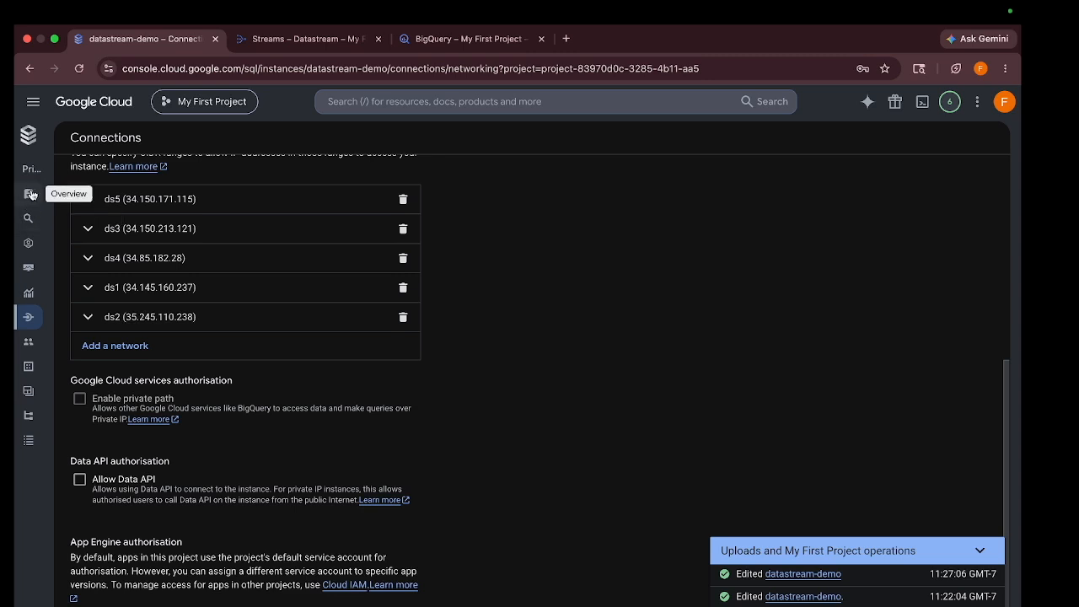
{"action": "left_click", "coordinate": [28, 219]}
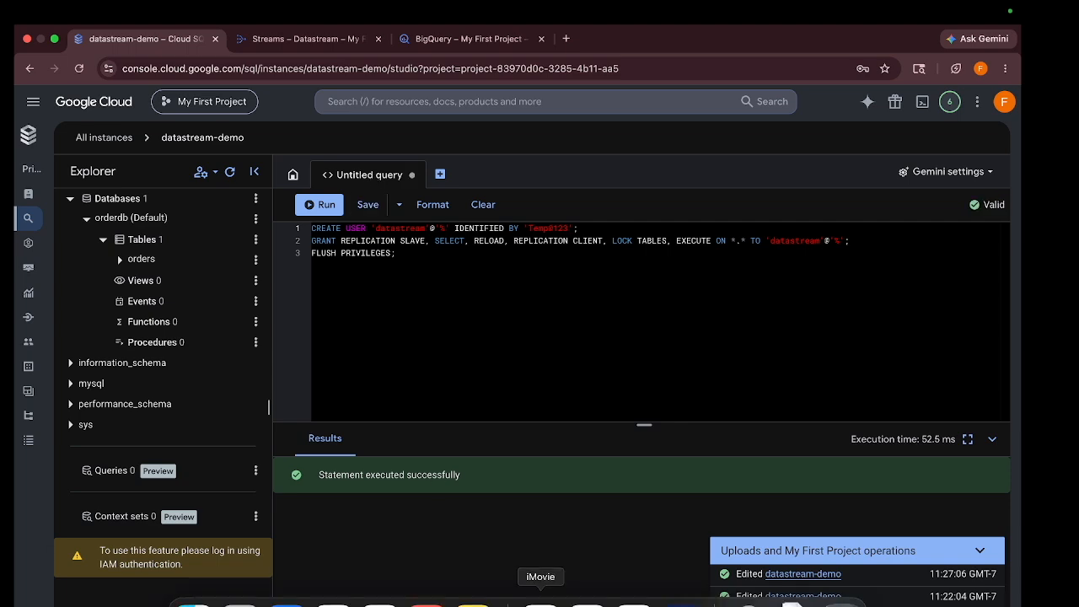
{"action": "left_click", "coordinate": [638, 597]}
{"action": "left_click", "coordinate": [449, 447]}
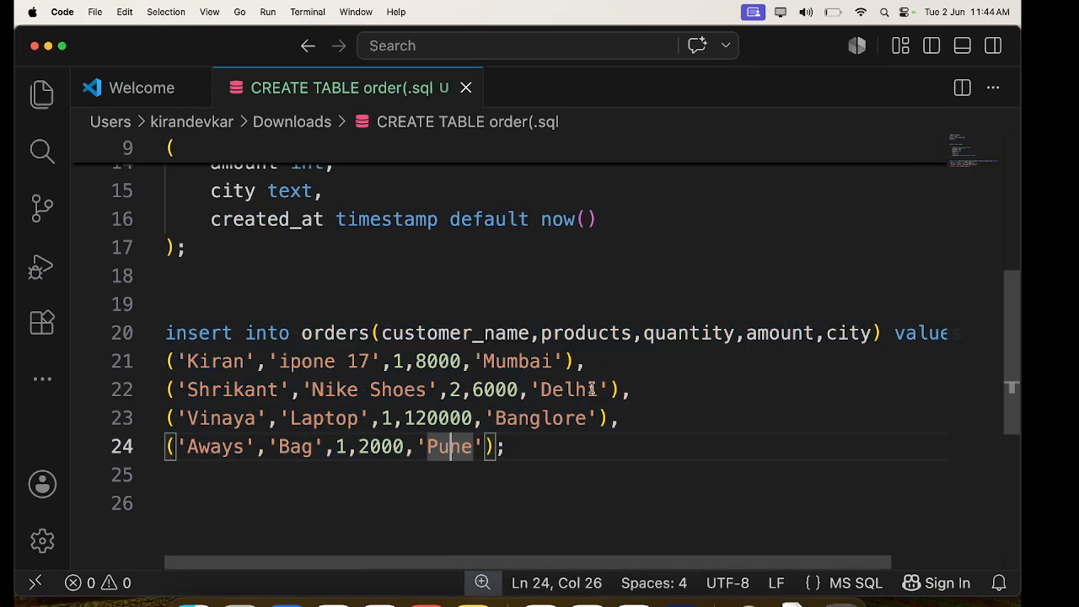
{"action": "left_click_drag", "start_coordinate": [585, 361], "coordinate": [171, 334]}
{"action": "key", "text": "ctrl+c"}
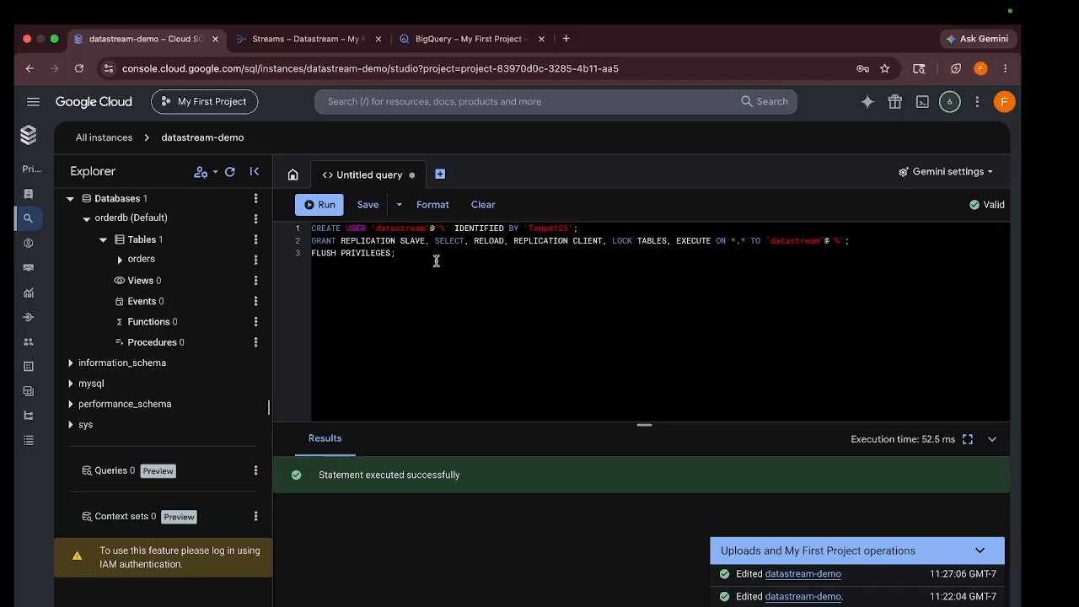
{"action": "left_click_drag", "start_coordinate": [397, 253], "coordinate": [296, 234]}
{"action": "key", "text": "ctrl+v"}
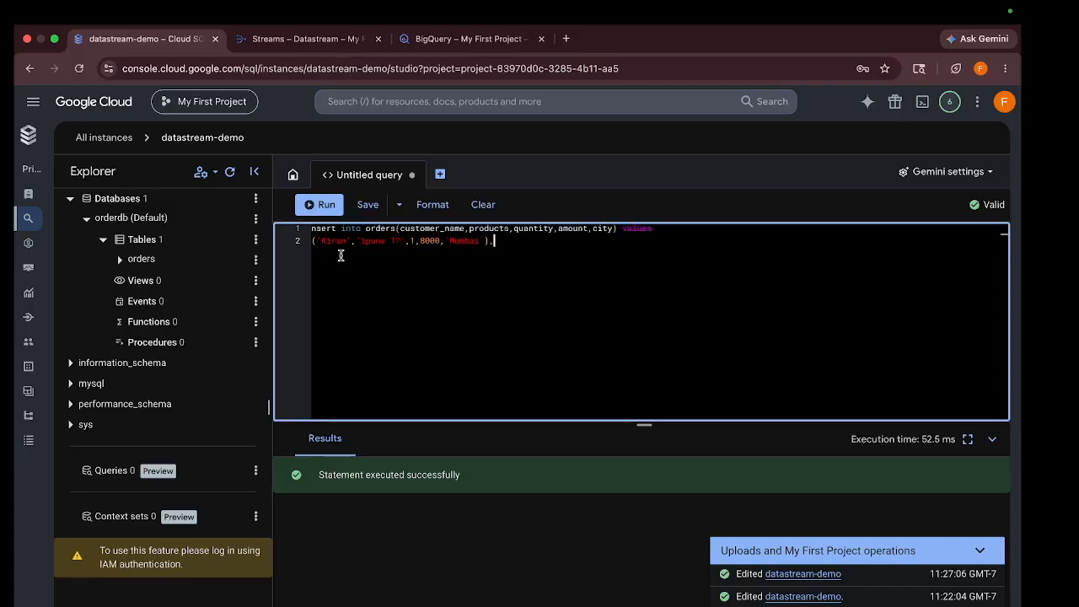
Edit the customer name, fix the trailing comma and 'nsert' typo, and run the ipone 17/8000/Mumbai insert
{"action": "double_click", "coordinate": [334, 241]}
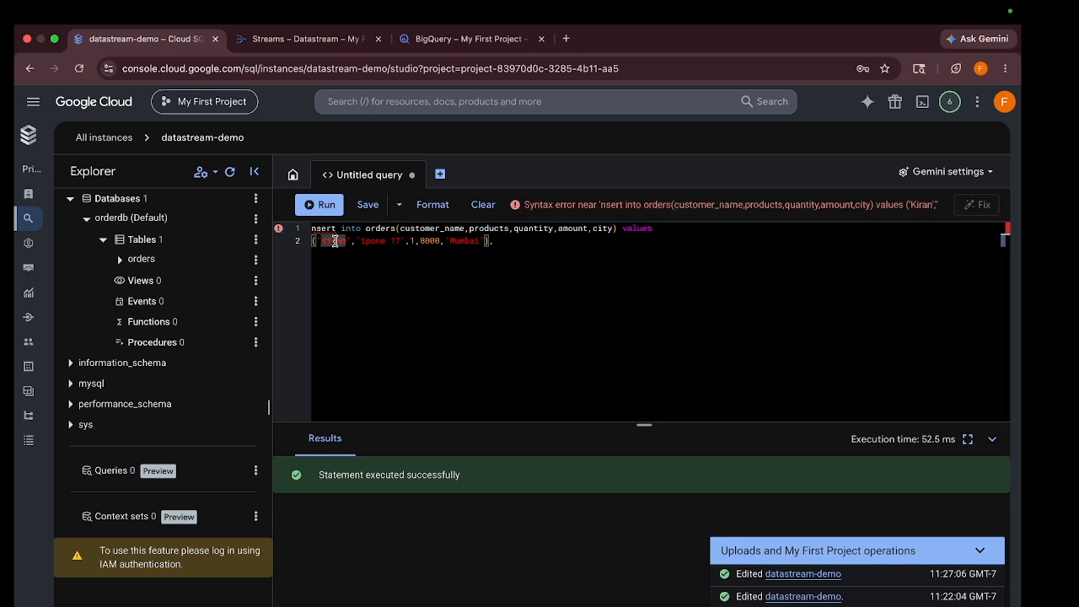
{"action": "key", "text": "BackSpace"}
{"action": "type", "text": "'kd"}
{"action": "left_click", "coordinate": [396, 336]}
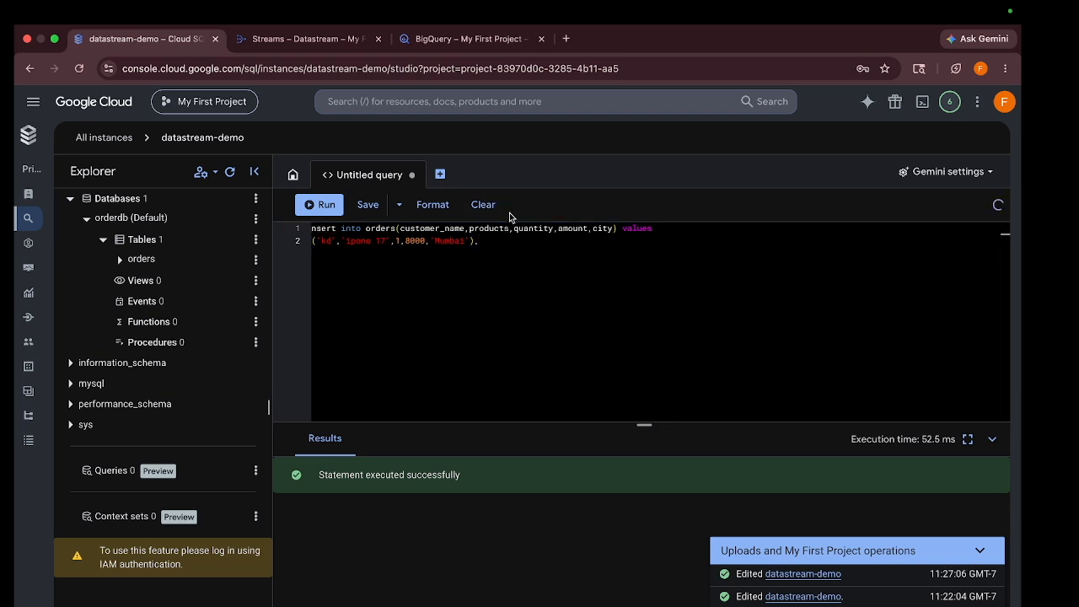
{"action": "key", "text": "BackSpace"}
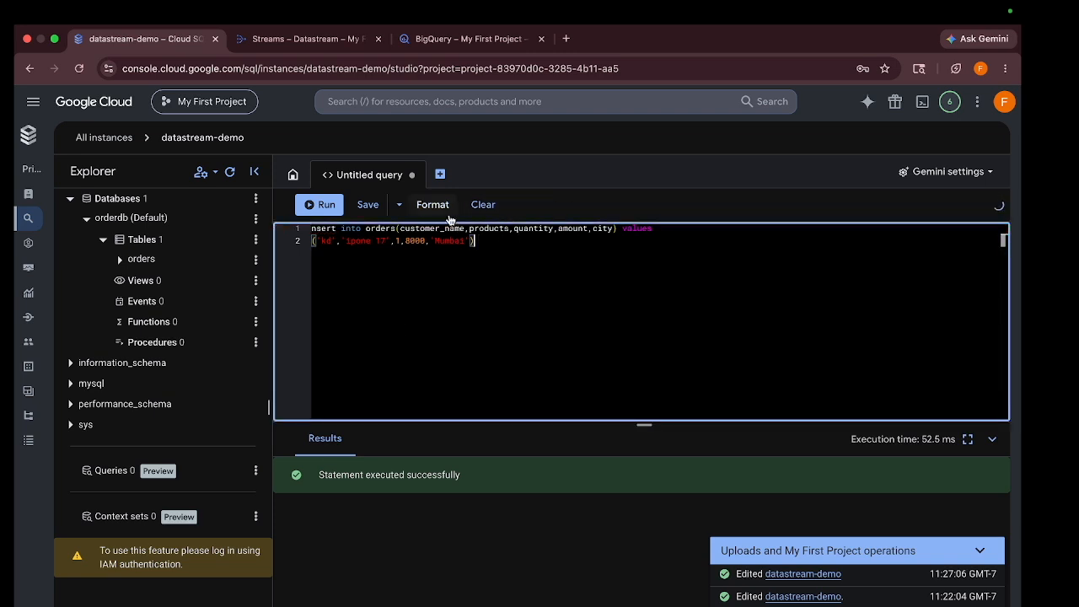
{"action": "left_click", "coordinate": [312, 228]}
{"action": "type", "text": "i"}
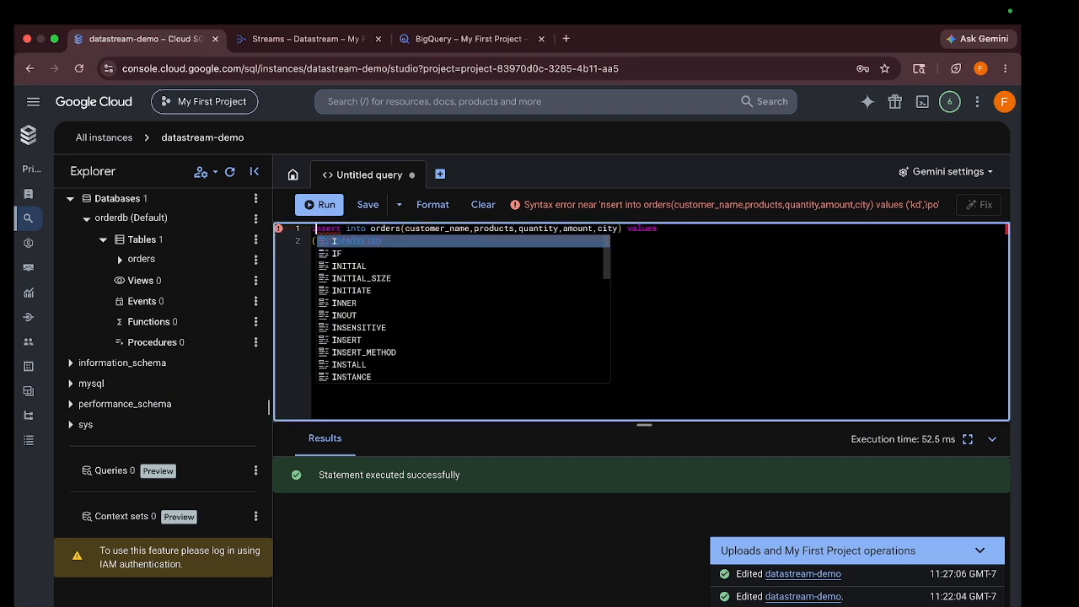
{"action": "key", "text": "ctrl+Return"}
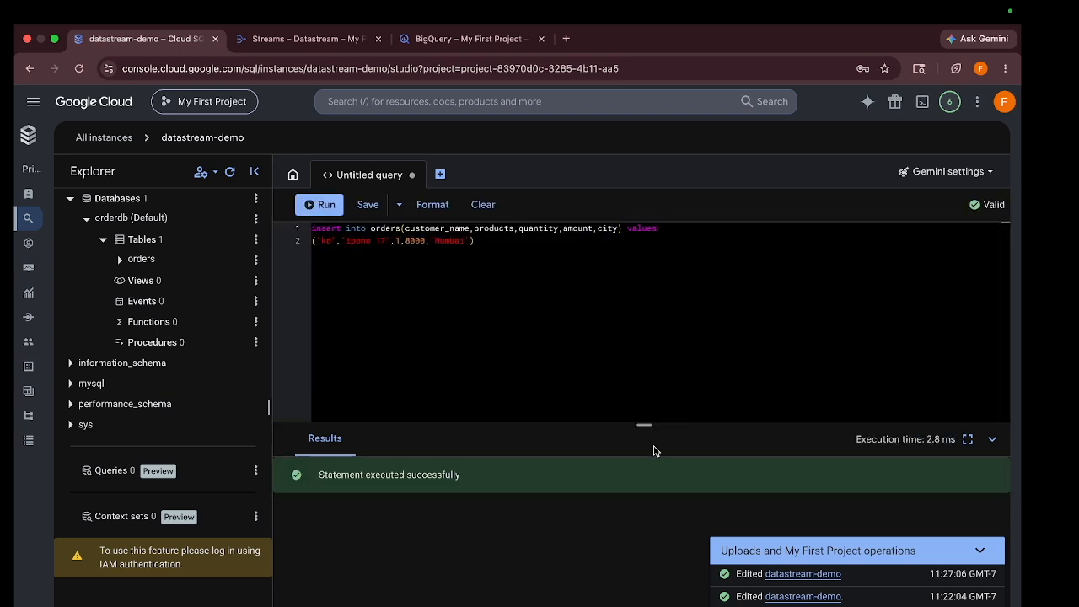
{"action": "left_click_drag", "start_coordinate": [646, 427], "coordinate": [644, 379]}
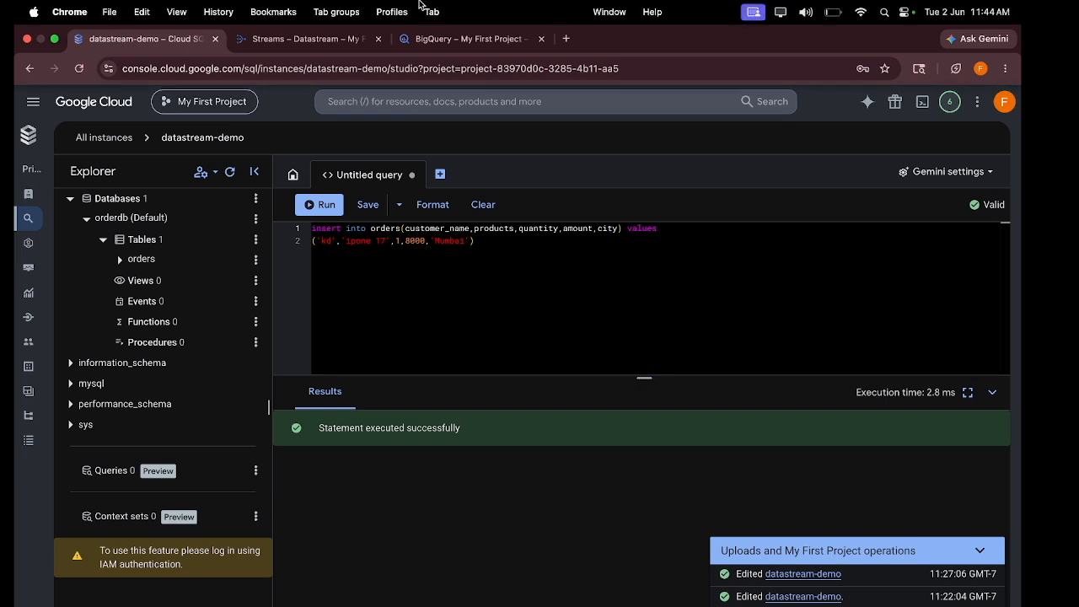
{"action": "left_click", "coordinate": [302, 38]}
{"action": "left_click", "coordinate": [469, 38]}
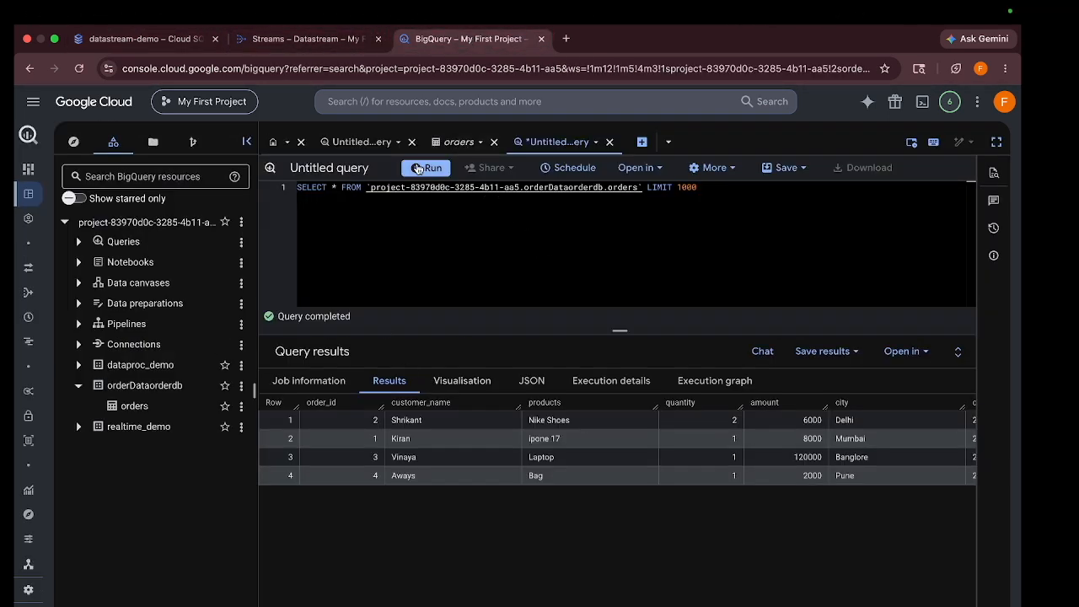
Re-run the BigQuery orders query to see five rows, including order 5 for Ipone 17 at 8000
{"action": "left_click", "coordinate": [419, 169]}
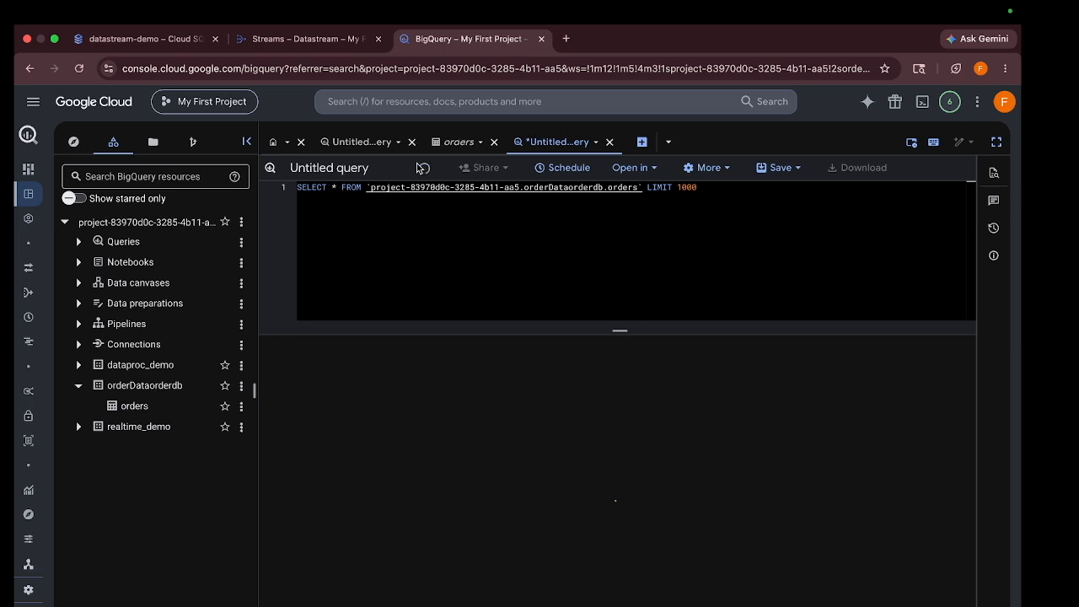
{"action": "left_click", "coordinate": [419, 169]}
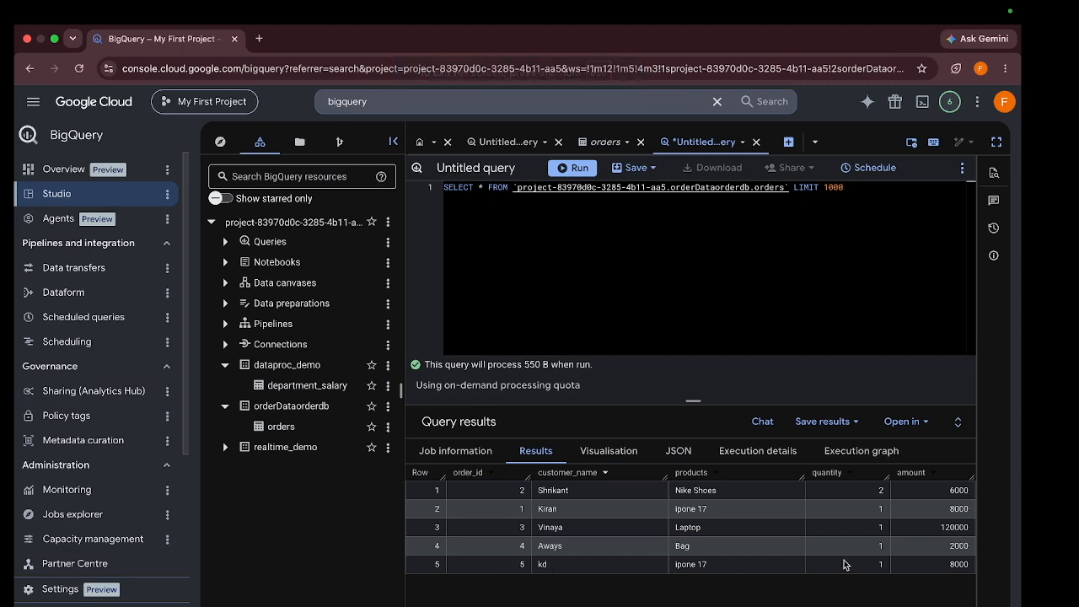
{"action": "scroll", "coordinate": [846, 563], "scroll_direction": "right", "scroll_amount": 5}
{"action": "left_click", "coordinate": [709, 595]}
Open a second BigQuery tab by entering 'bigq' in the address bar
{"action": "left_click", "coordinate": [258, 38]}
{"action": "type", "text": "bigq"}
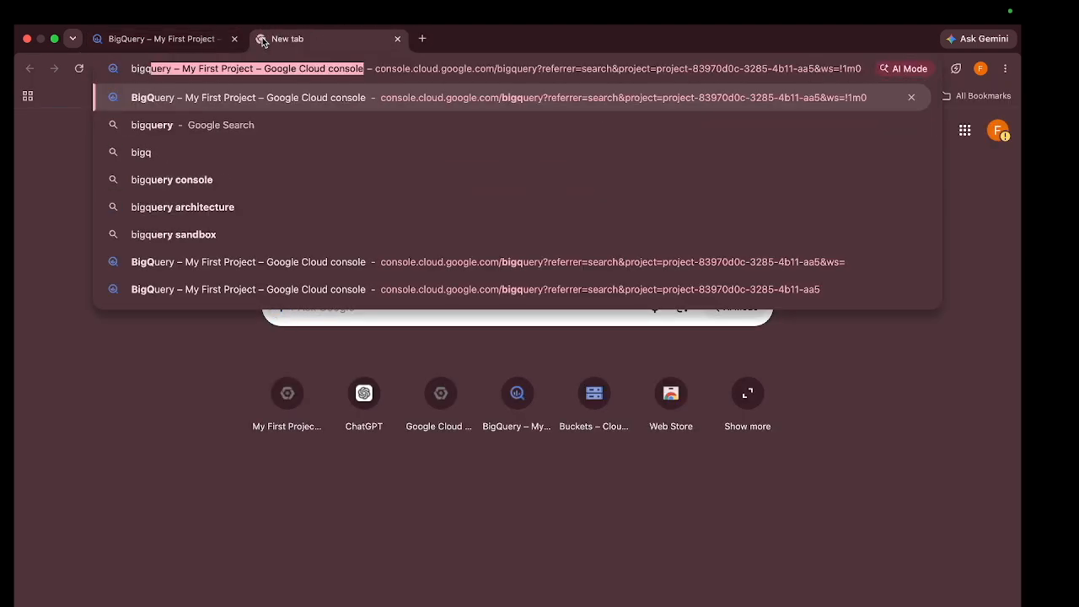
{"action": "key", "text": "Return"}
{"action": "left_click", "coordinate": [183, 43]}
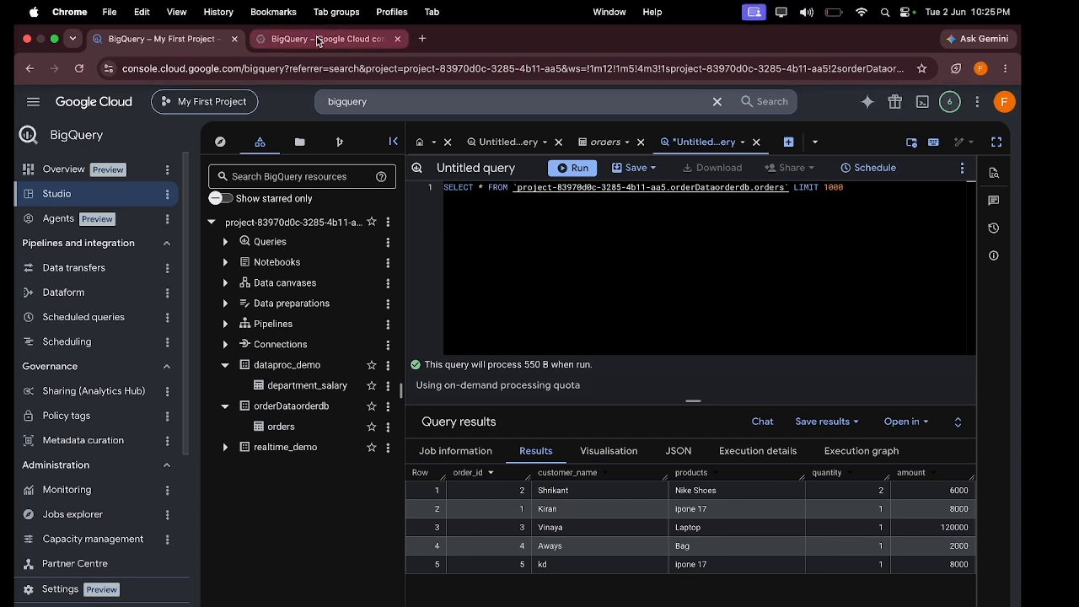
Search for 'cloud sql' and open the instance's Cloud SQL Studio
{"action": "left_click", "coordinate": [321, 39]}
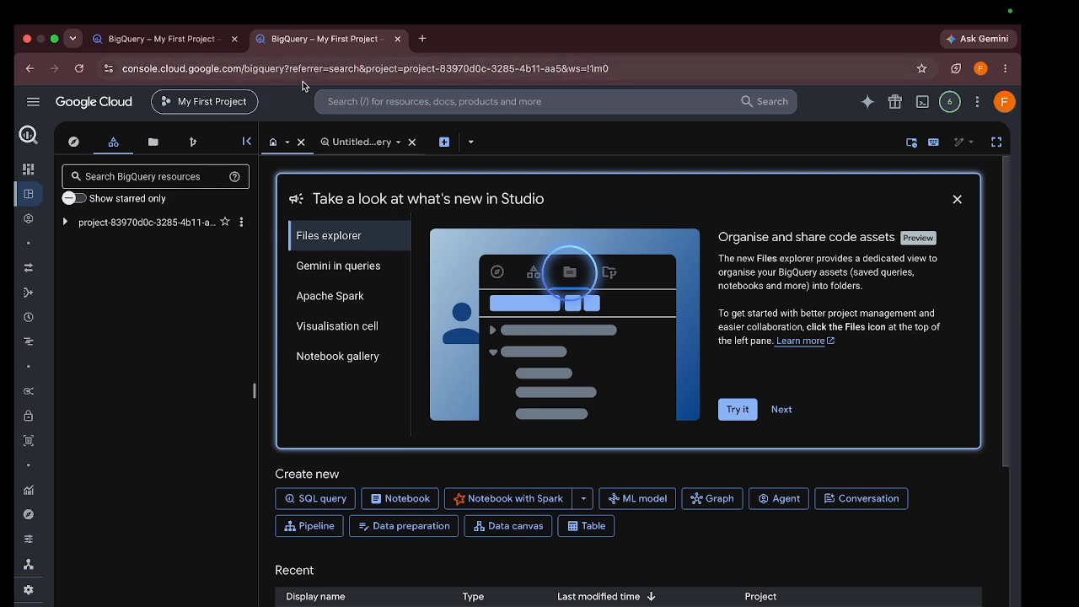
{"action": "left_click", "coordinate": [370, 110]}
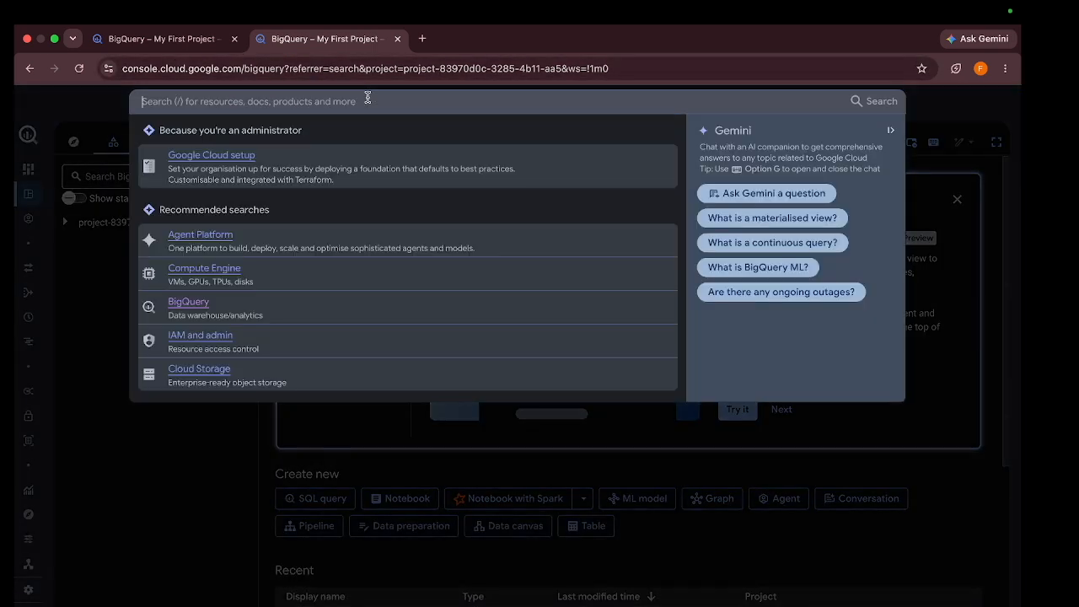
{"action": "type", "text": "cloud sql"}
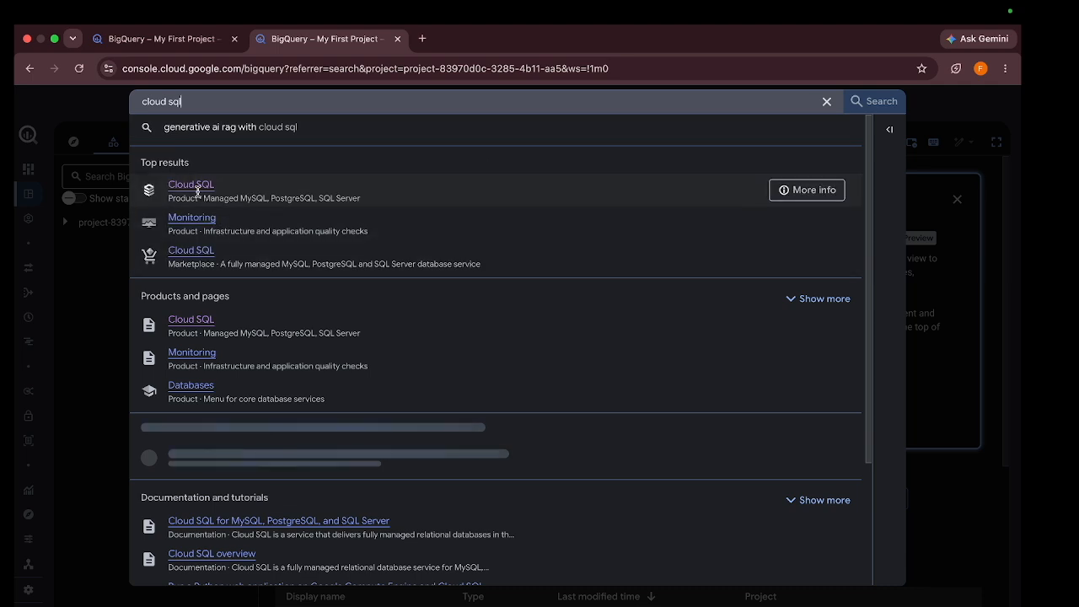
{"action": "left_click", "coordinate": [197, 191]}
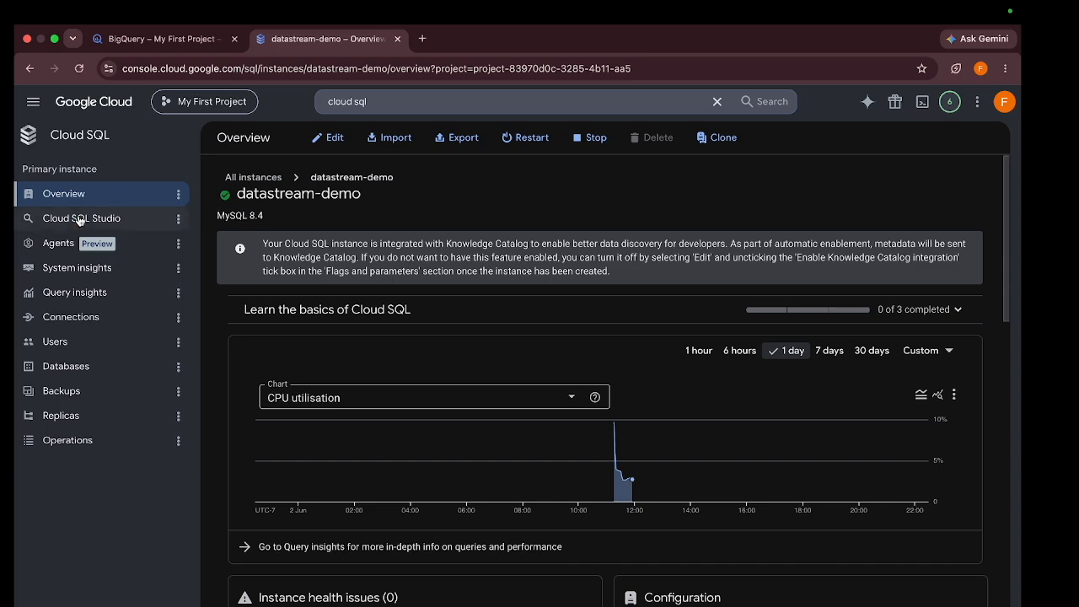
{"action": "left_click", "coordinate": [81, 221]}
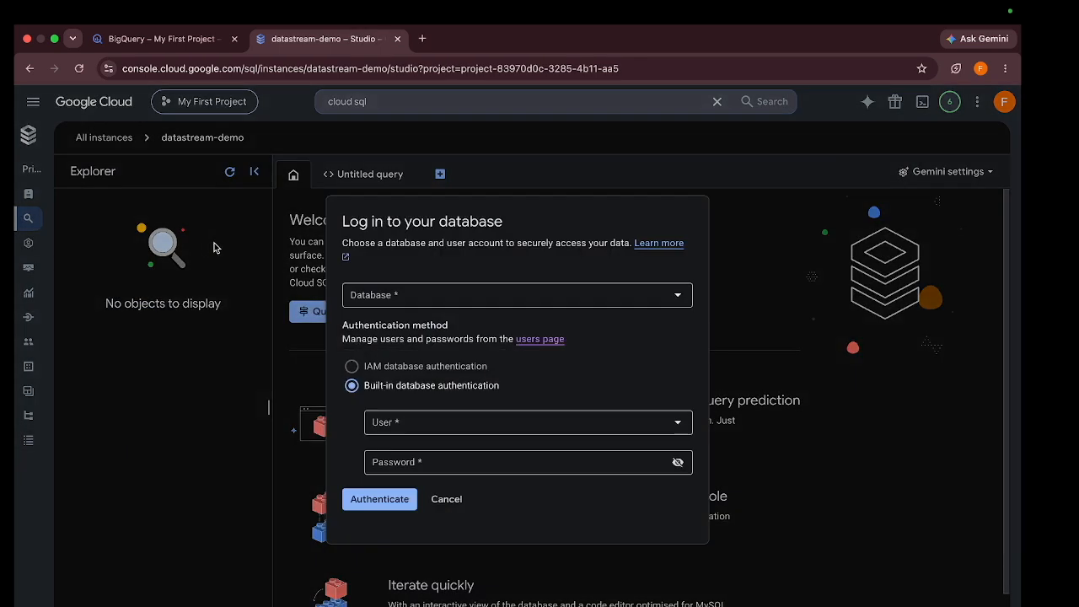
Log in to the orderdb database with built-in authentication using the database user and password
{"action": "left_click", "coordinate": [407, 430]}
{"action": "left_click", "coordinate": [405, 450]}
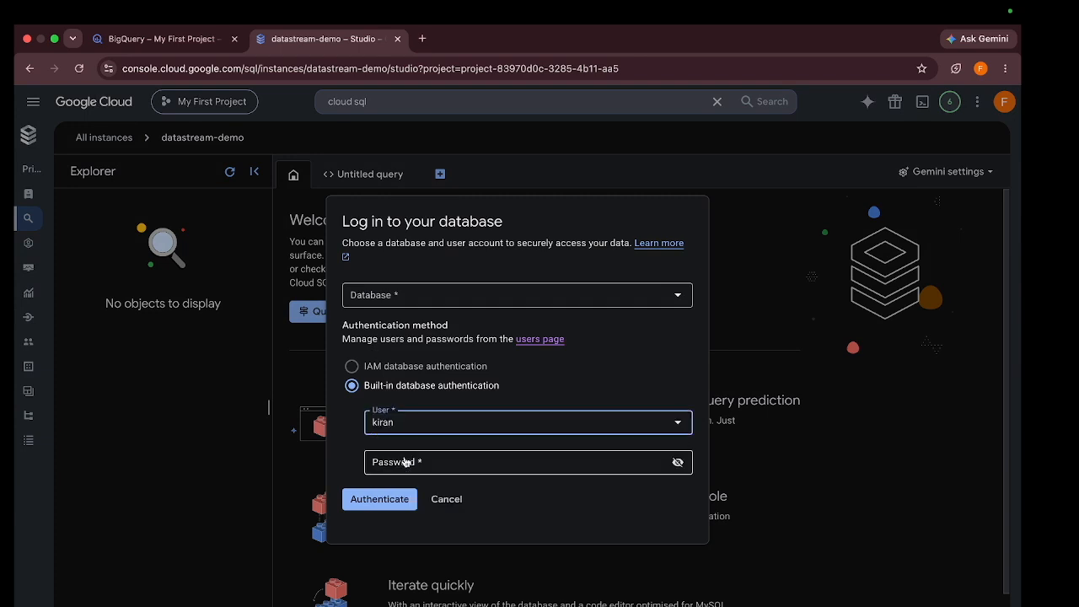
{"action": "left_click", "coordinate": [405, 301]}
{"action": "left_click", "coordinate": [395, 347]}
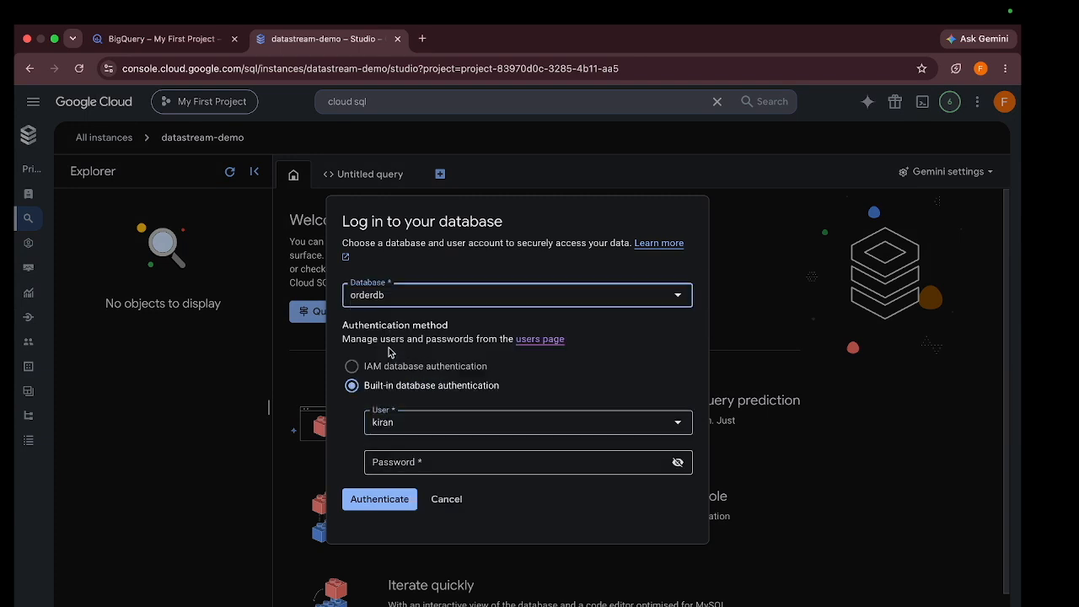
{"action": "left_click", "coordinate": [391, 466]}
{"action": "type", "text": "***"}
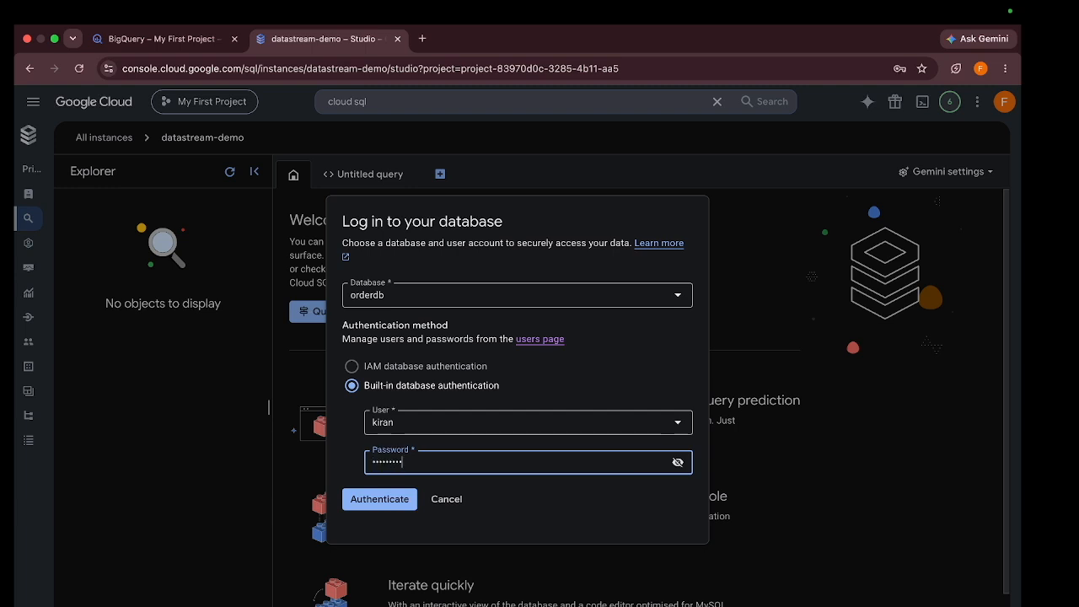
{"action": "left_click", "coordinate": [374, 498]}
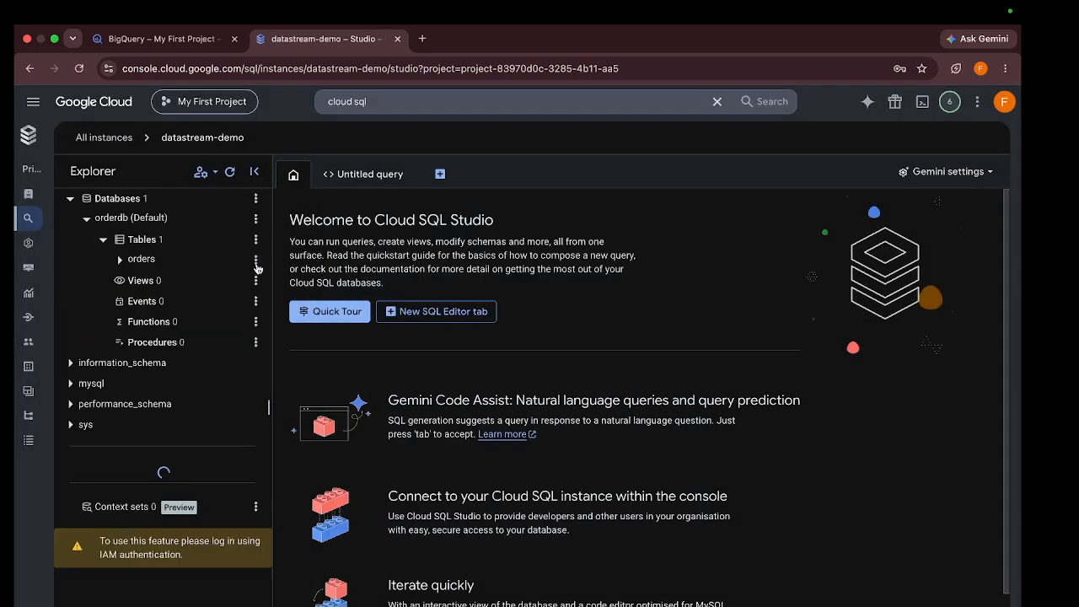
Run 'select * from orders;' in the Untitled query, returning five rows including order 5 (ipone 17, 8000, Mumbai)
{"action": "left_click", "coordinate": [363, 173]}
{"action": "type", "text": "se"}
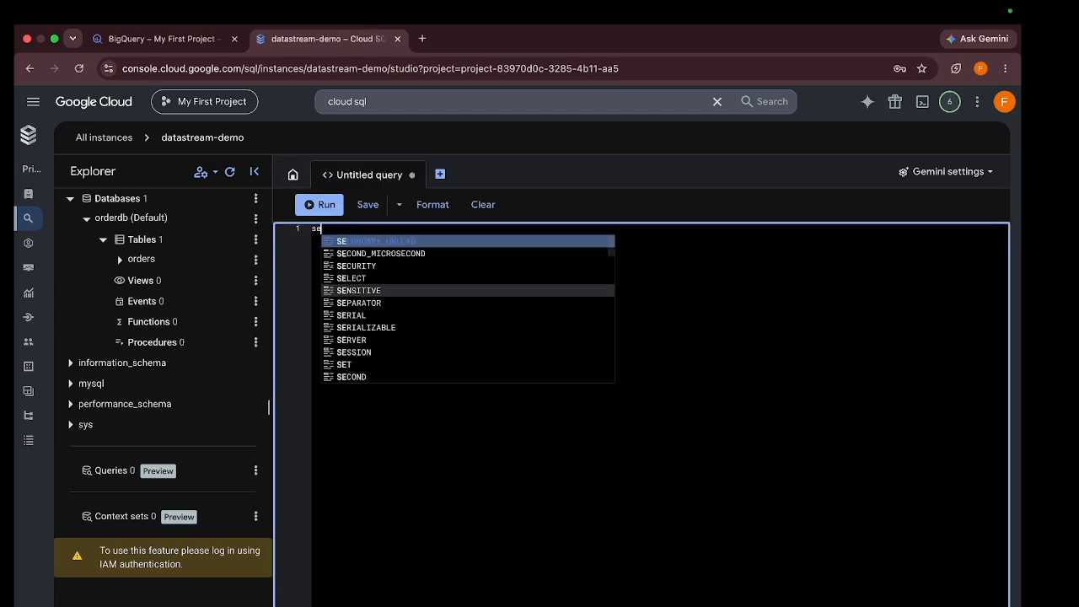
{"action": "type", "text": "lect * from o"}
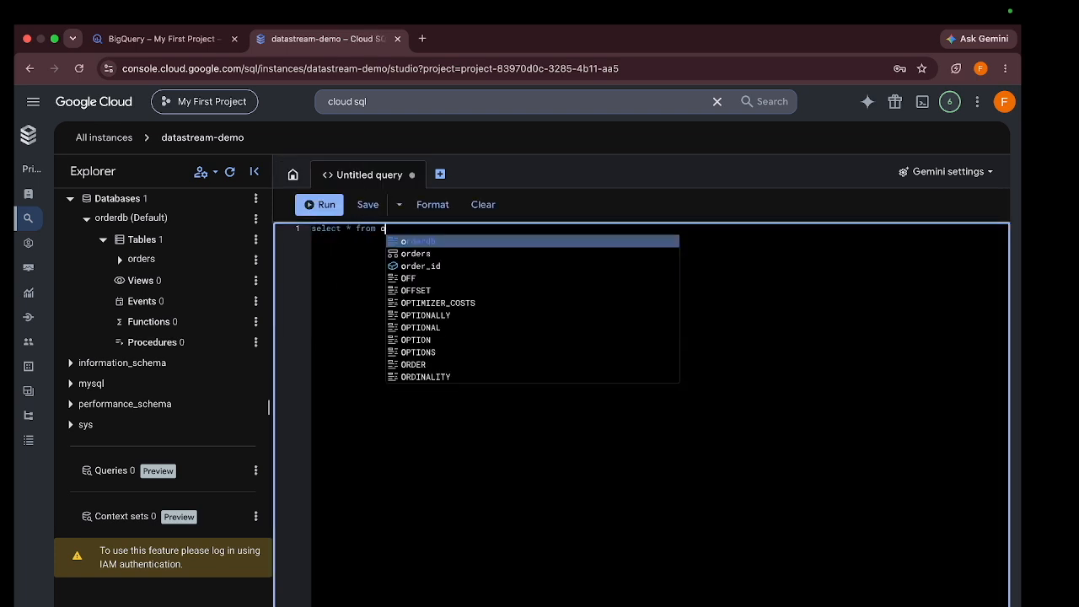
{"action": "type", "text": "rders;"}
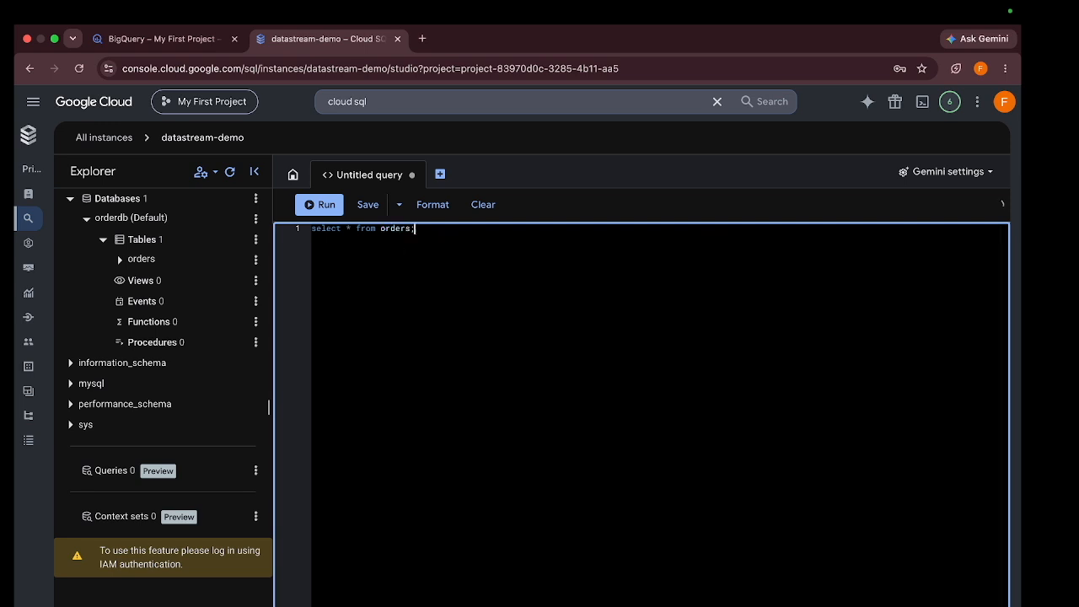
{"action": "key", "text": "super+Return"}
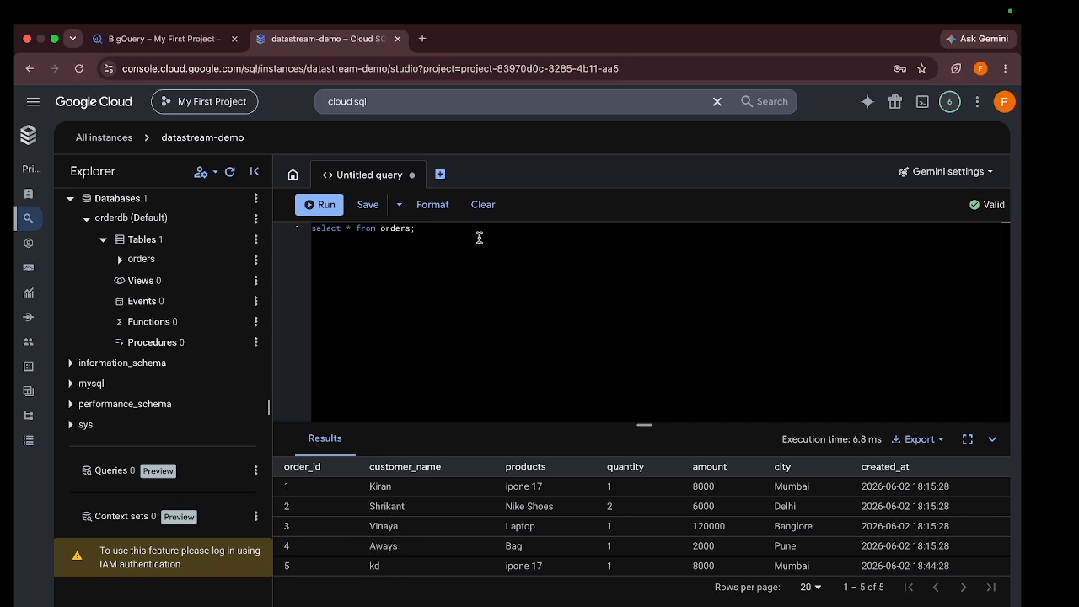
Add a 'delete from orders where' statement for the Bag order below the query and run it alone
{"action": "left_click", "coordinate": [415, 228]}
{"action": "key", "text": "Return"}
{"action": "type", "text": "d"}
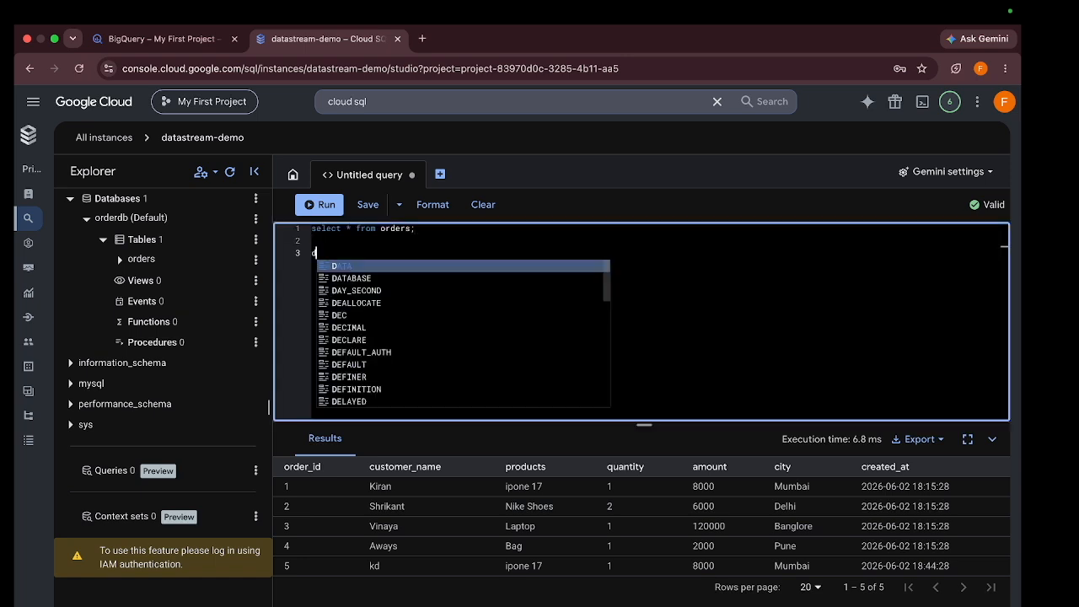
{"action": "type", "text": "elete fr"}
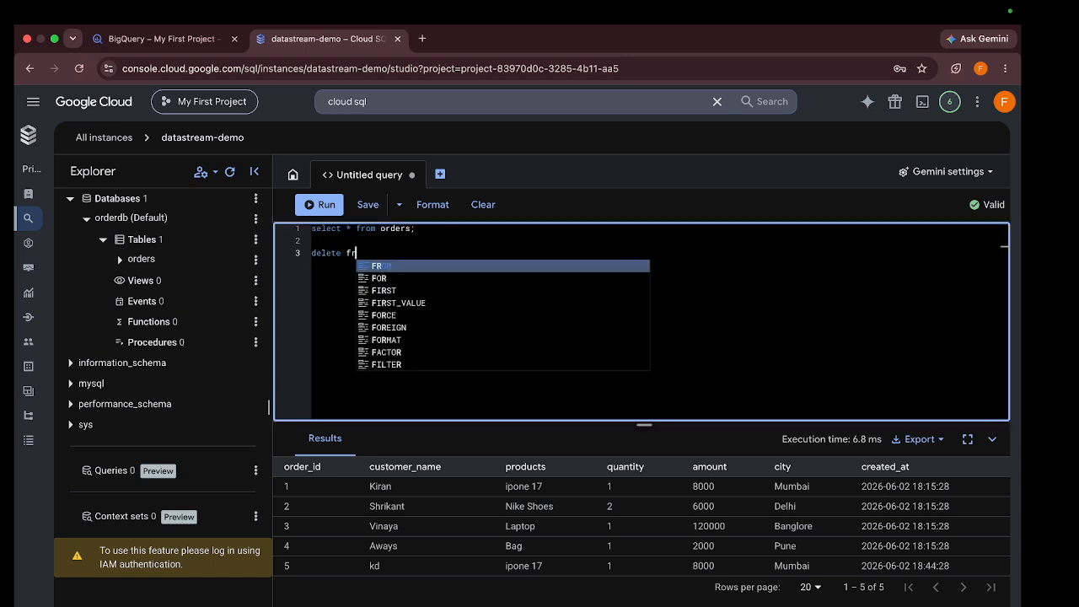
{"action": "type", "text": "om orders"}
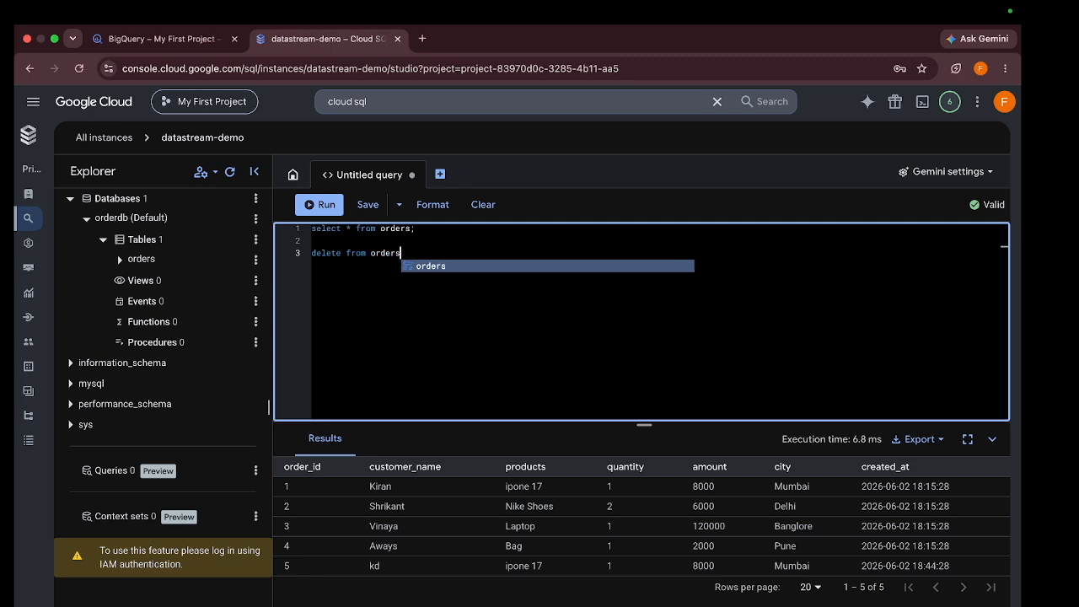
{"action": "type", "text": " where cusr"}
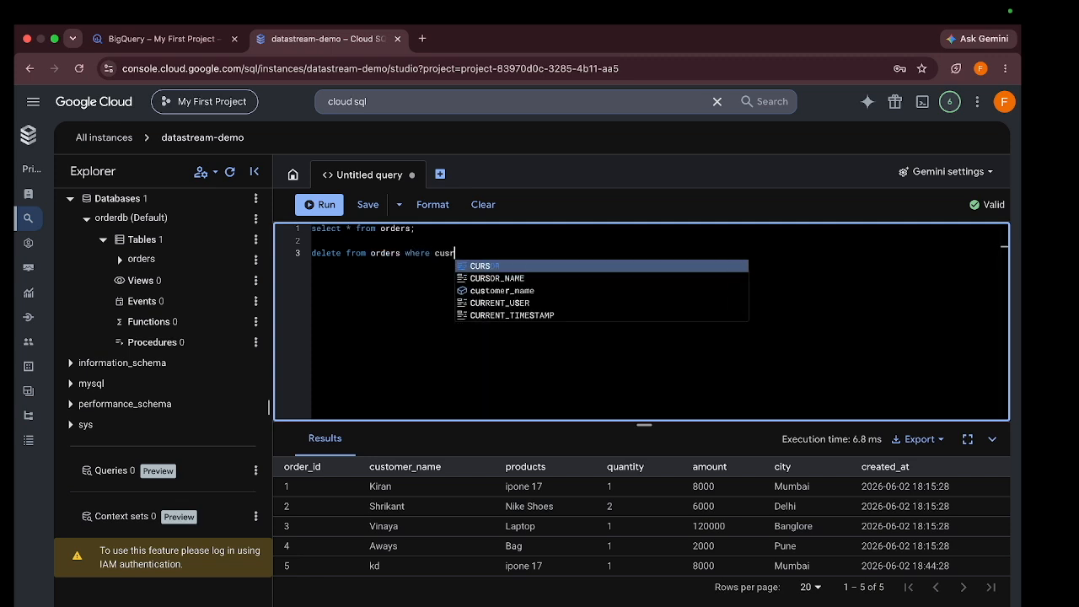
{"action": "key", "text": "Down"}
{"action": "key", "text": "Return"}
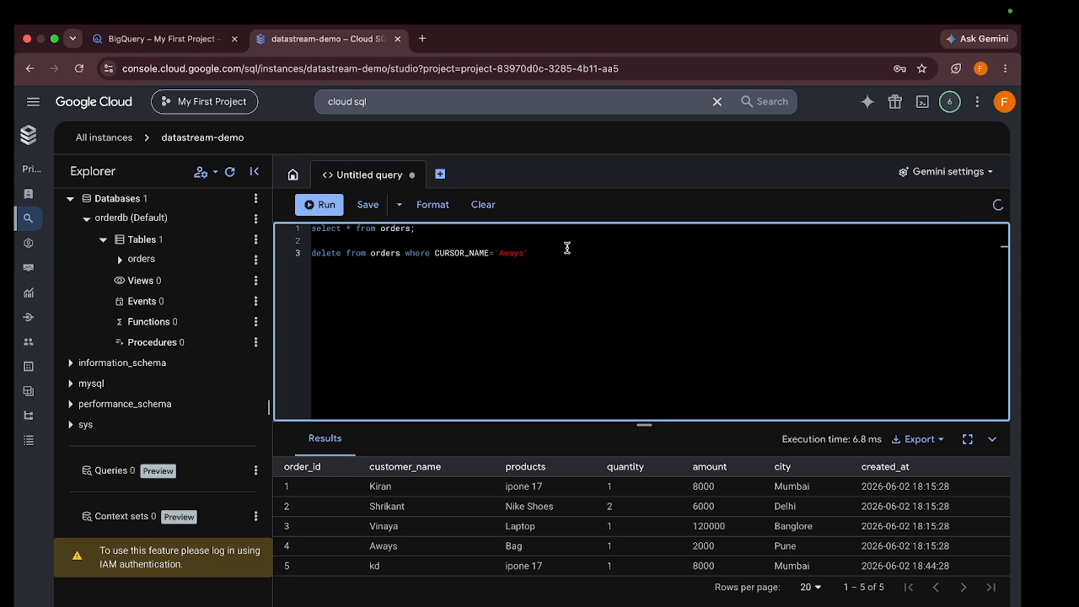
{"action": "type", "text": "';"}
{"action": "left_click", "coordinate": [287, 254]}
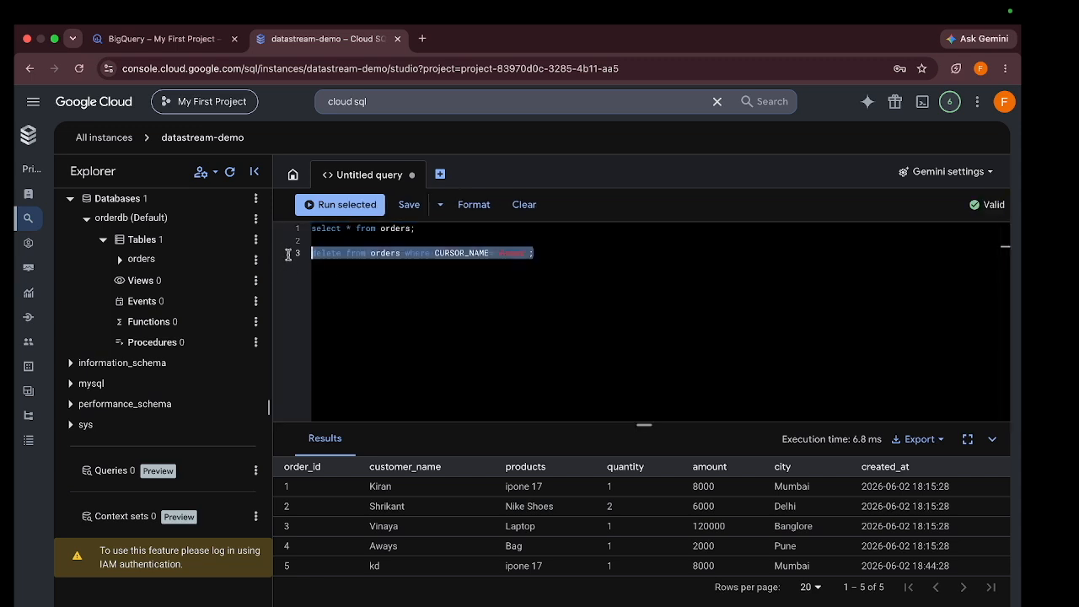
{"action": "left_click", "coordinate": [327, 204]}
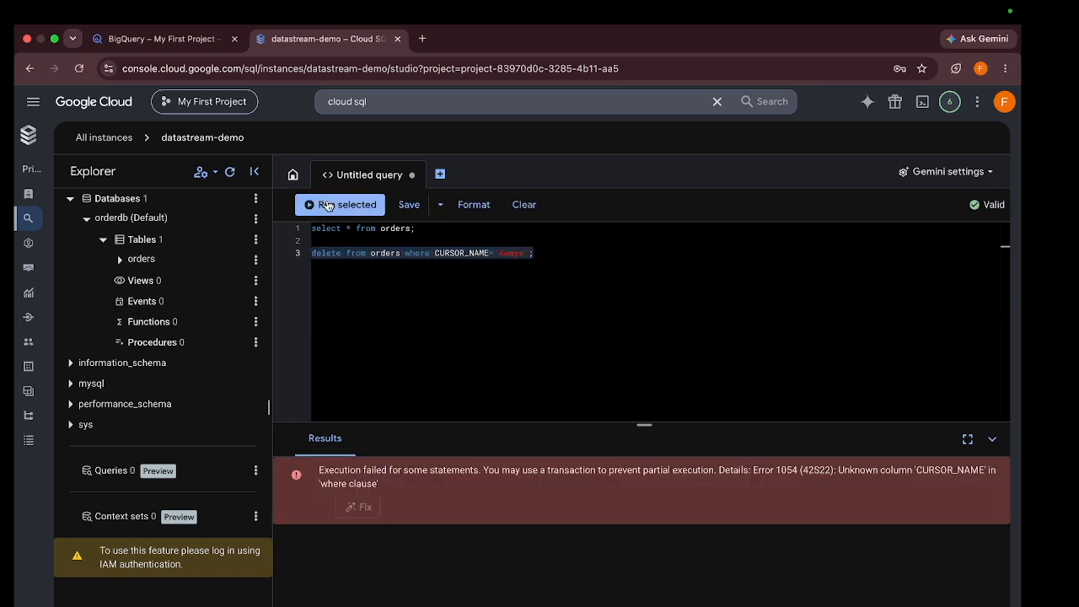
{"action": "left_click", "coordinate": [490, 303]}
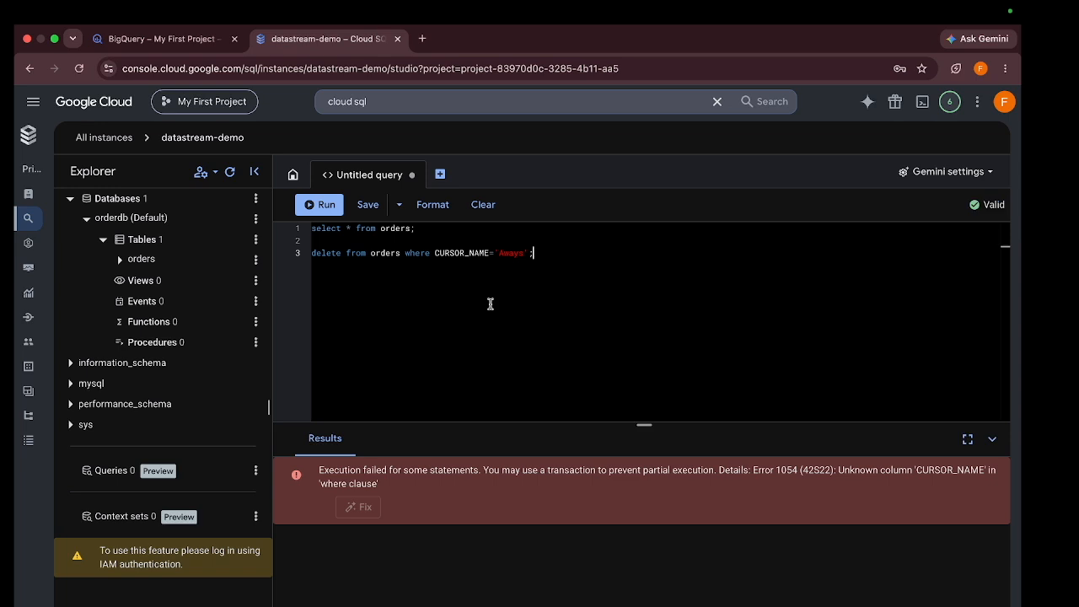
Correct the wrong column name to customer_name and run the delete statement again
{"action": "double_click", "coordinate": [453, 253]}
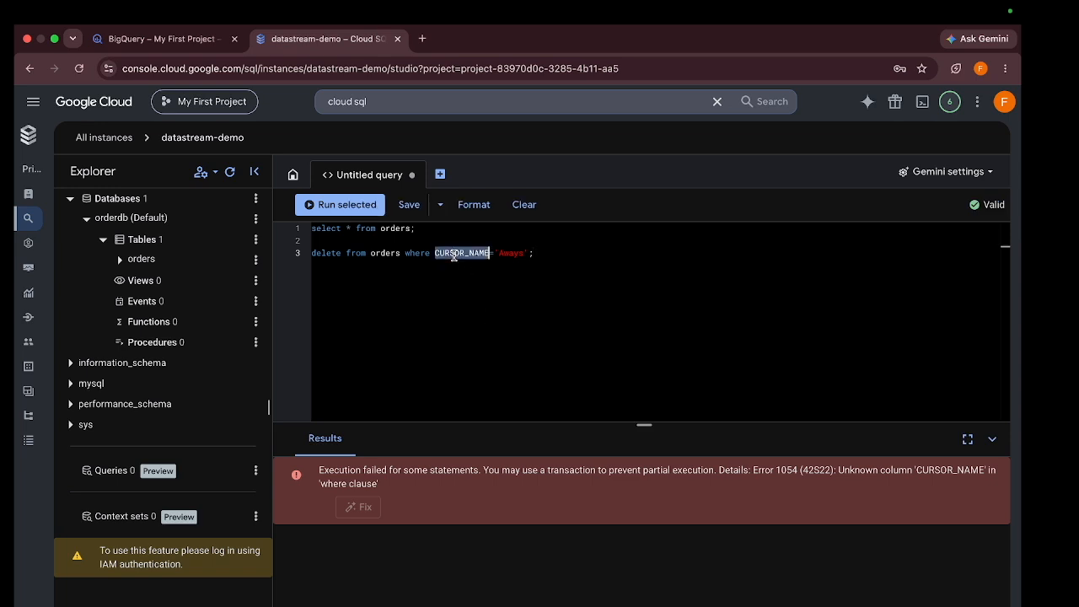
{"action": "type", "text": "custom"}
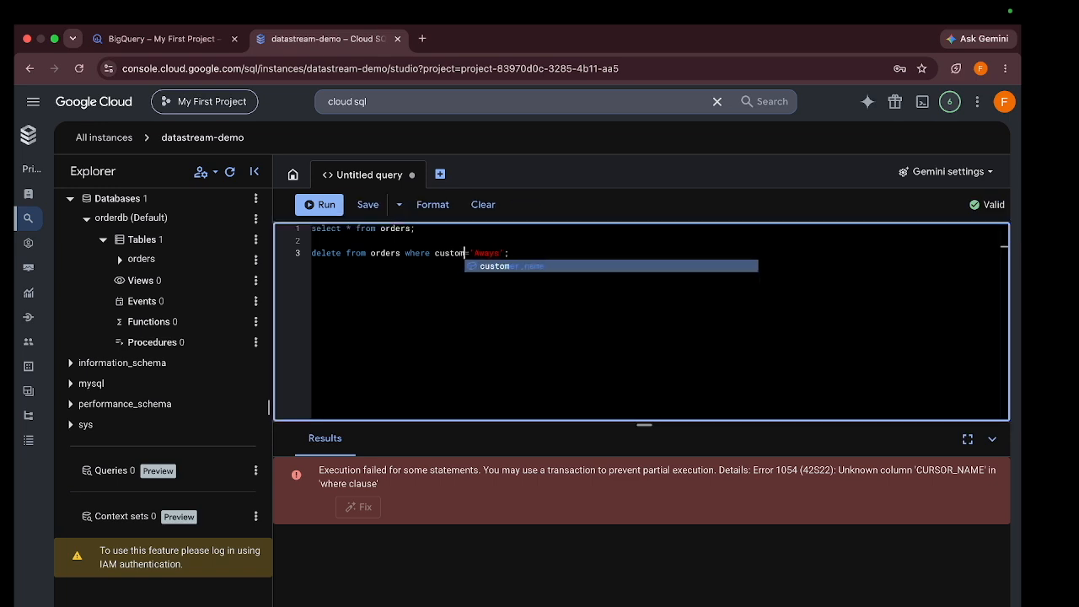
{"action": "key", "text": "Tab"}
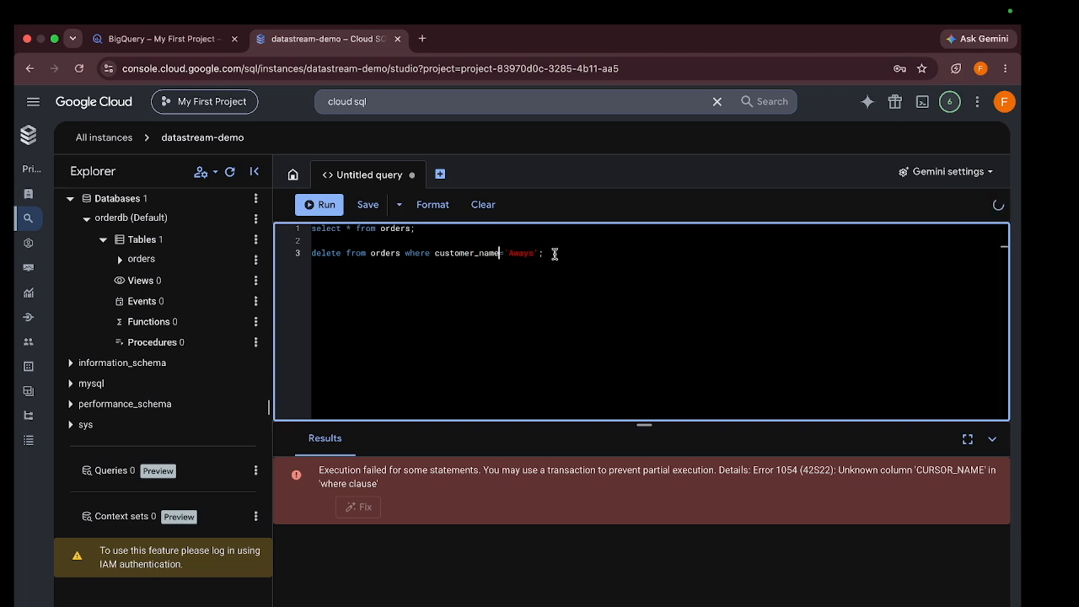
{"action": "left_click", "coordinate": [291, 253]}
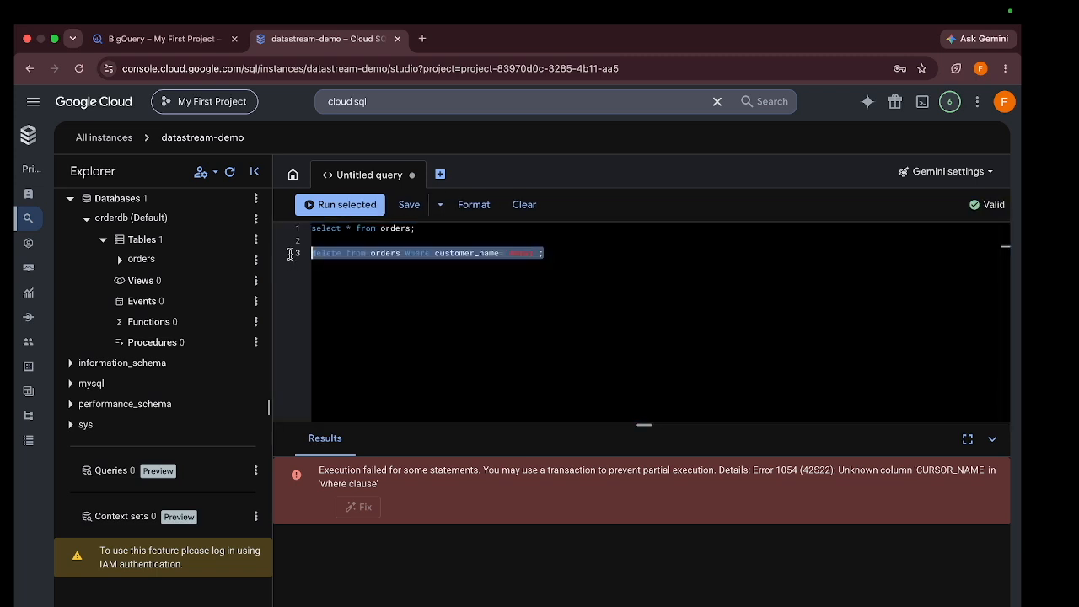
{"action": "left_click", "coordinate": [340, 207]}
{"action": "left_click", "coordinate": [508, 296]}
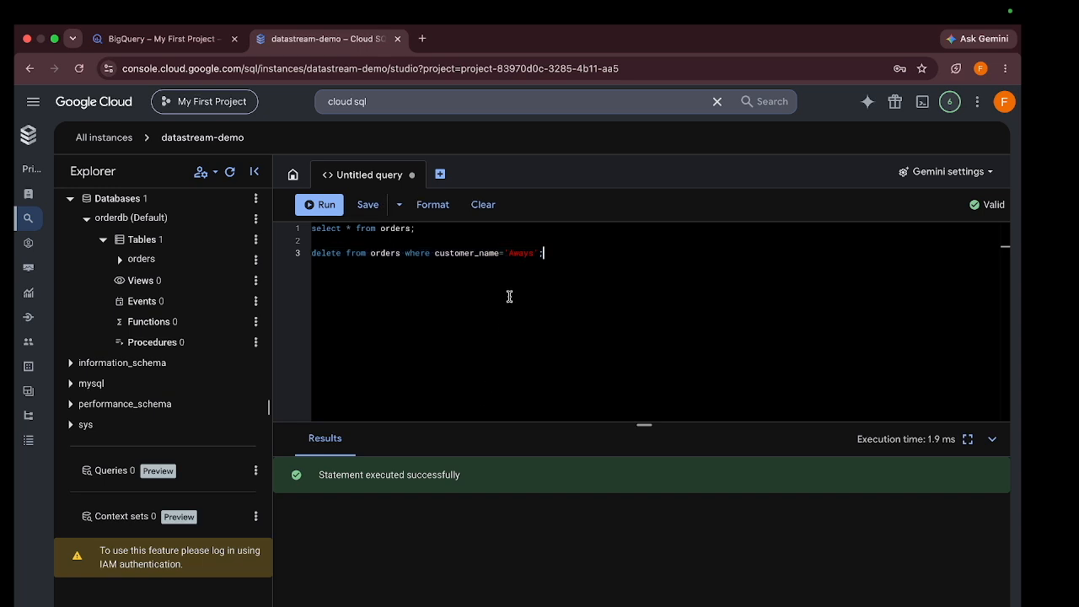
Remove the delete line and rerun the select on line 1, showing orders 1, 2, 3 and 5
{"action": "left_click", "coordinate": [309, 253], "text": "shift"}
{"action": "key", "text": "BackSpace"}
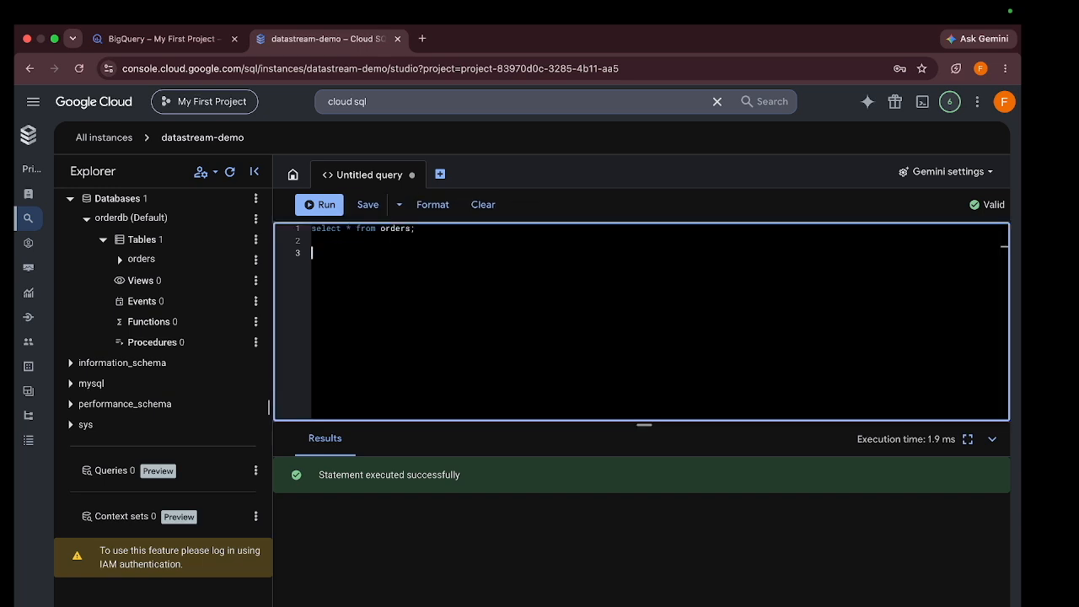
{"action": "left_click_drag", "start_coordinate": [419, 229], "coordinate": [308, 229]}
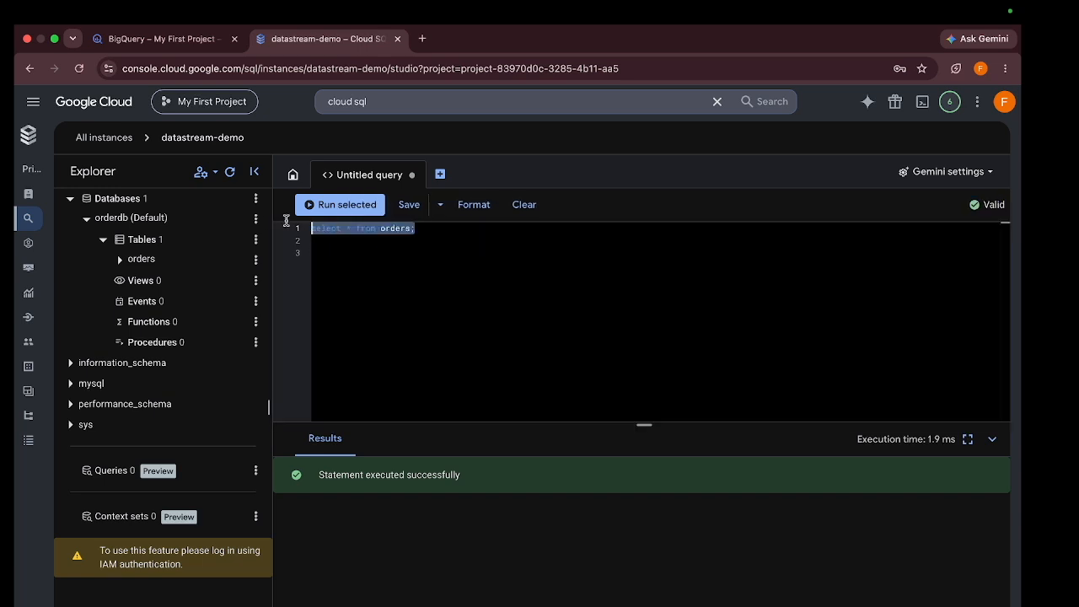
{"action": "left_click", "coordinate": [351, 208]}
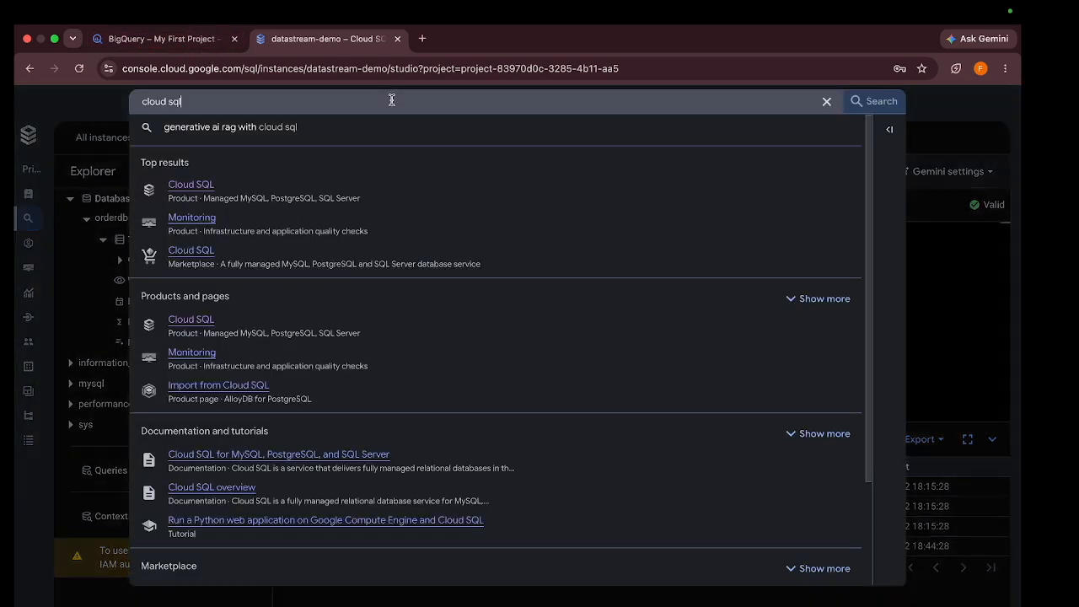
Re-run the BigQuery SELECT * on orderDataorderdb.orders, which now returns only orders 5, 1, 3 and 2
{"action": "left_click", "coordinate": [392, 100]}
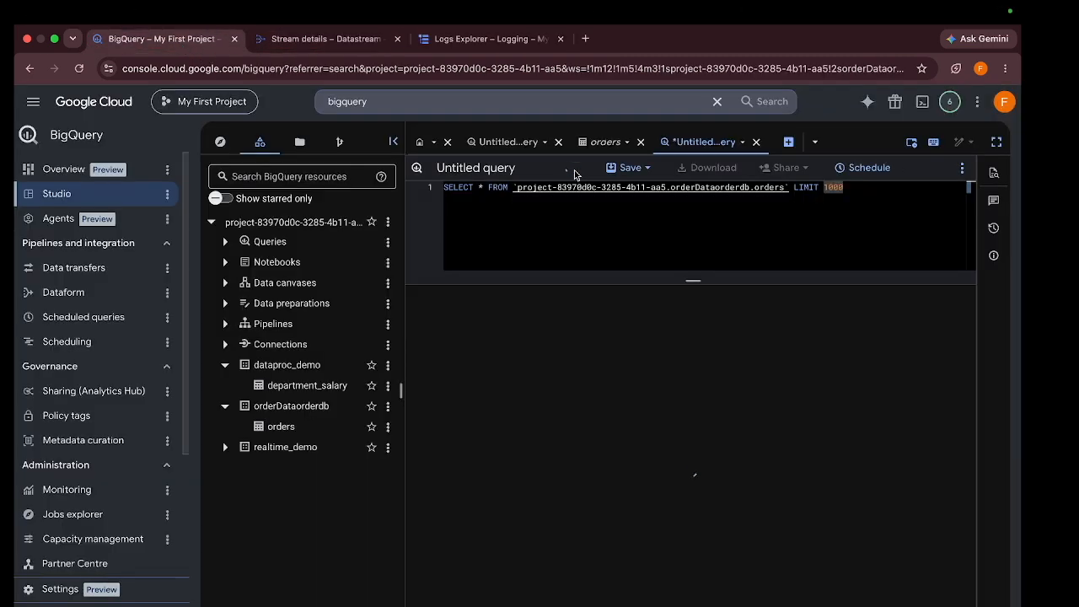
{"action": "left_click", "coordinate": [576, 168]}
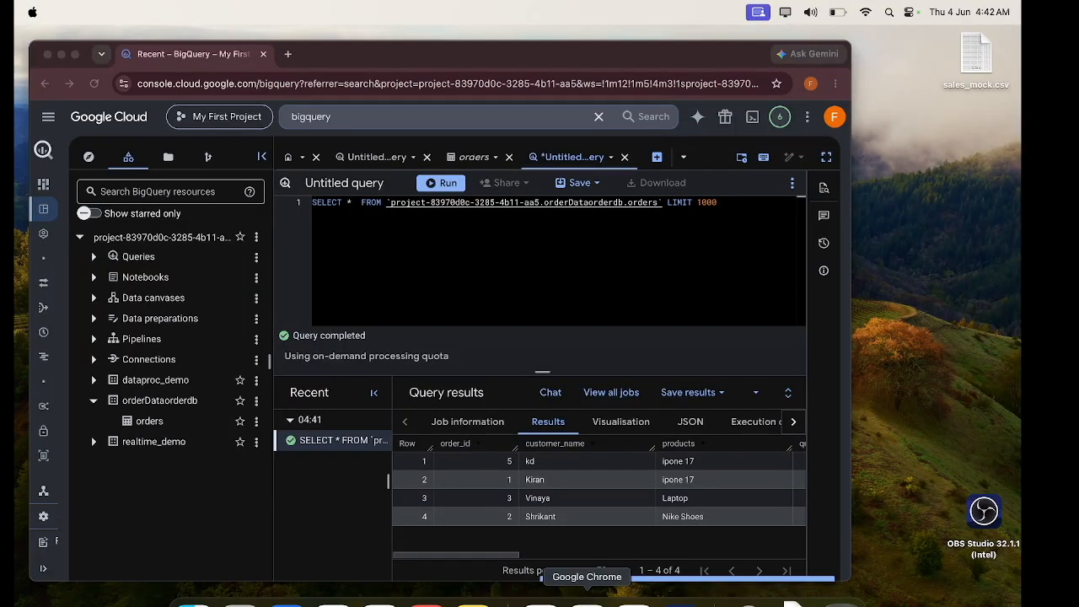
{"action": "left_click", "coordinate": [586, 600]}
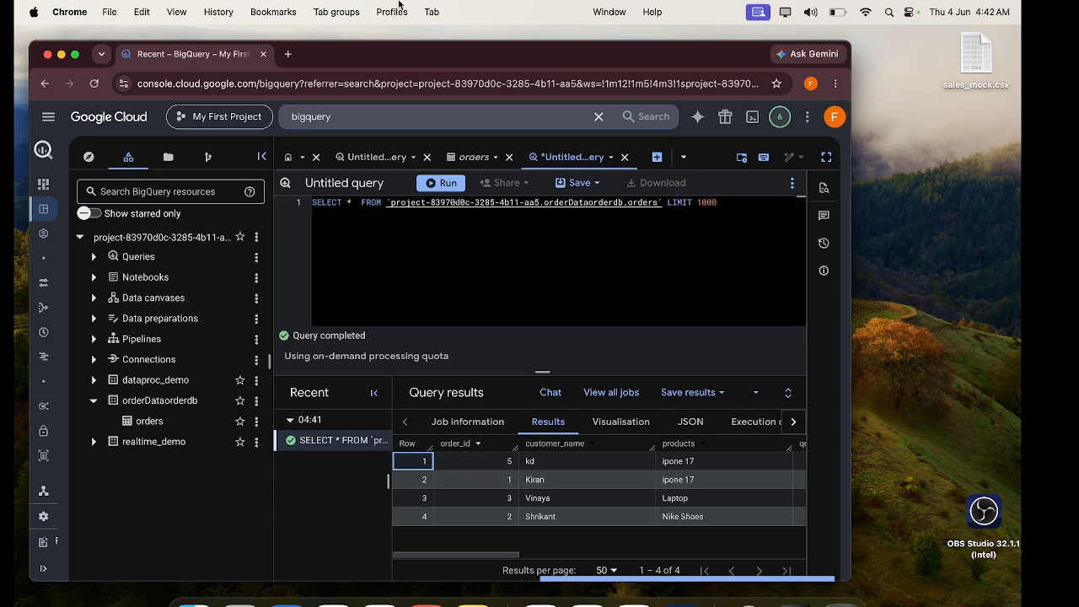
{"action": "key", "text": "ctrl+super+f"}
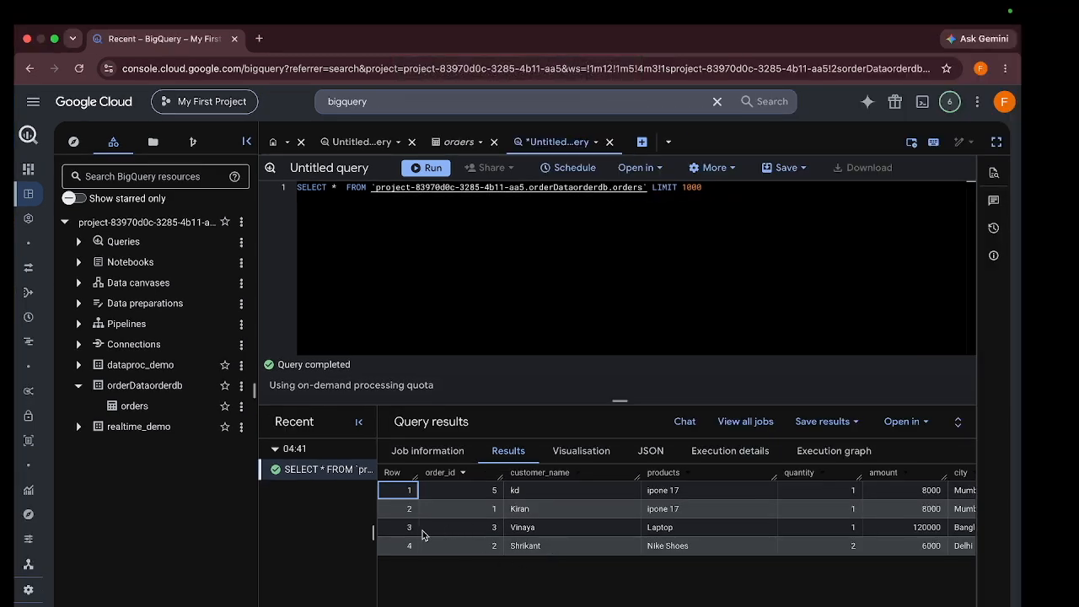